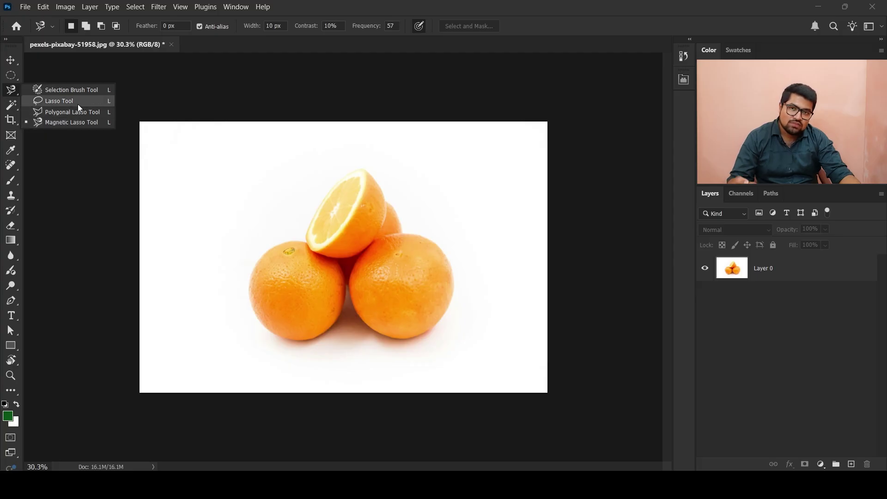
Try a freehand Lasso selection along the upper-left edge of the left orange and deselect it
click(78, 104)
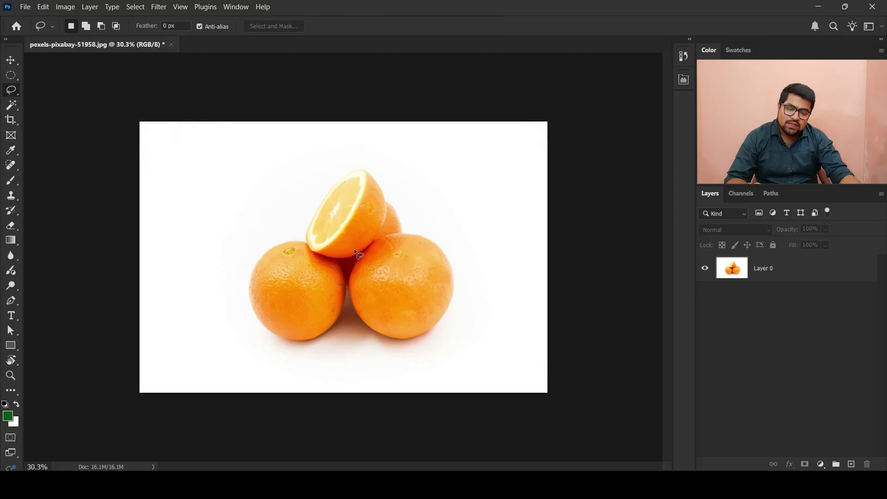
scroll(185, 251, up, 5)
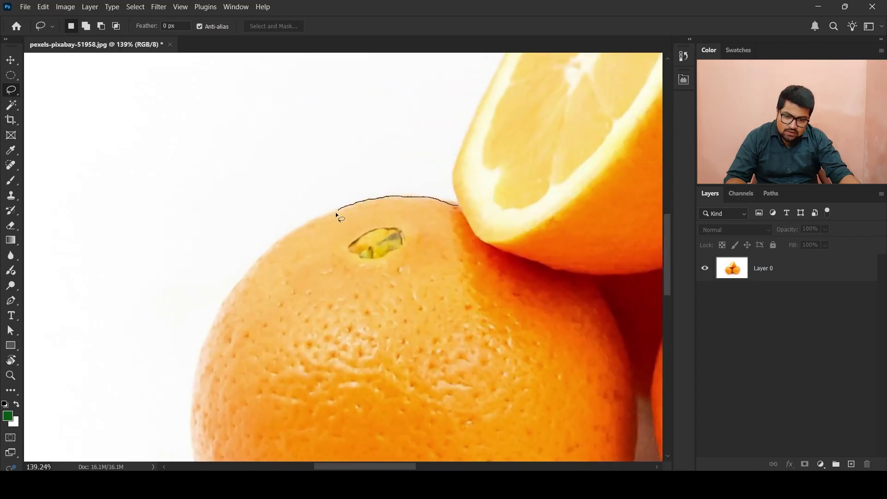
drag(265, 249, 248, 270)
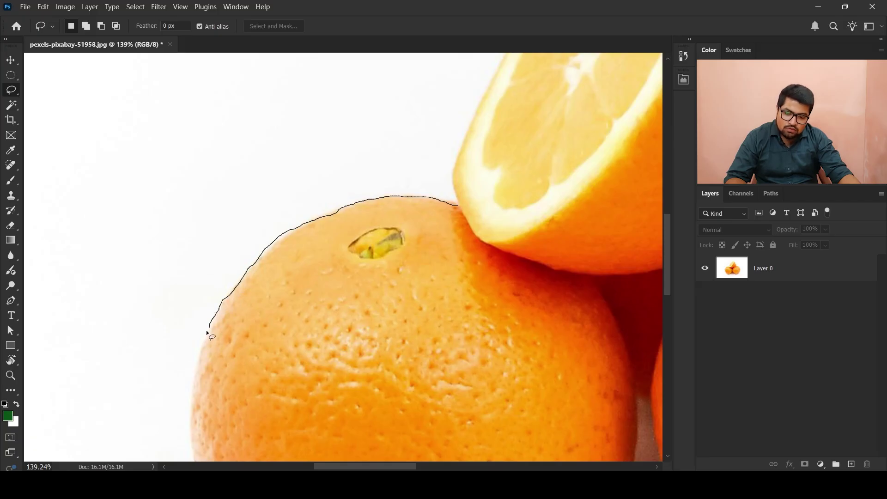
drag(191, 383, 191, 384)
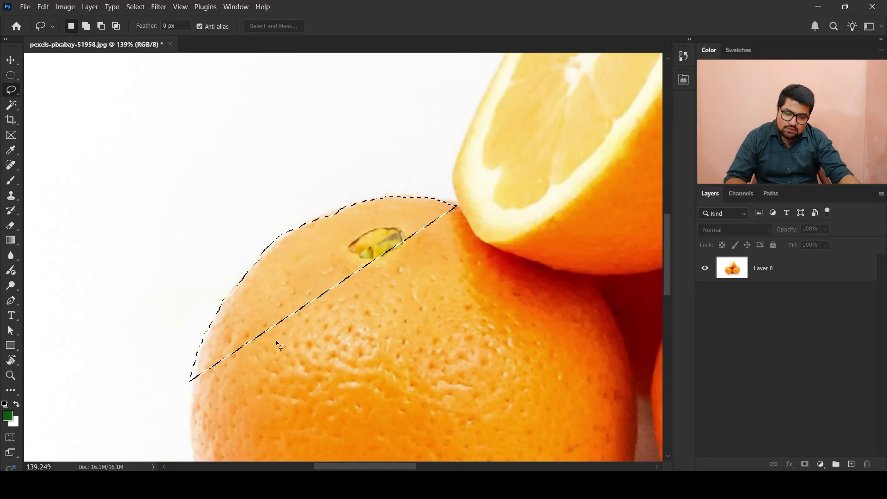
click(453, 208)
scroll(389, 212, down, 5)
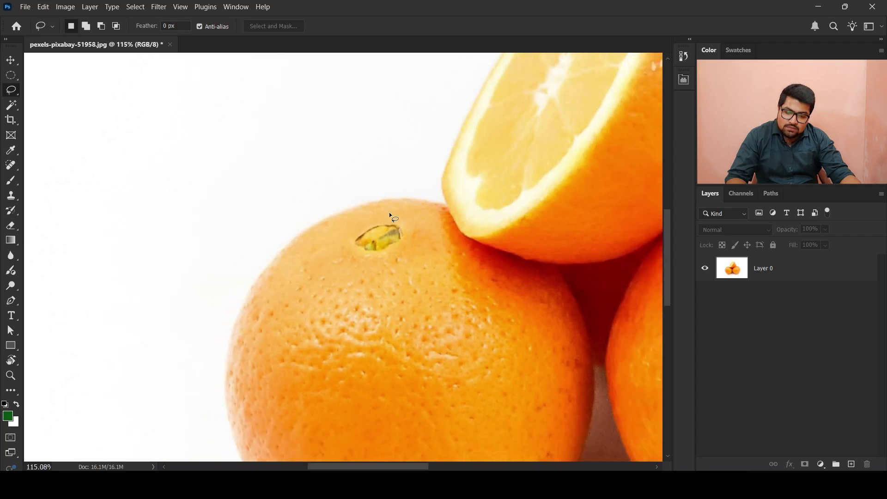
scroll(528, 228, down, 4)
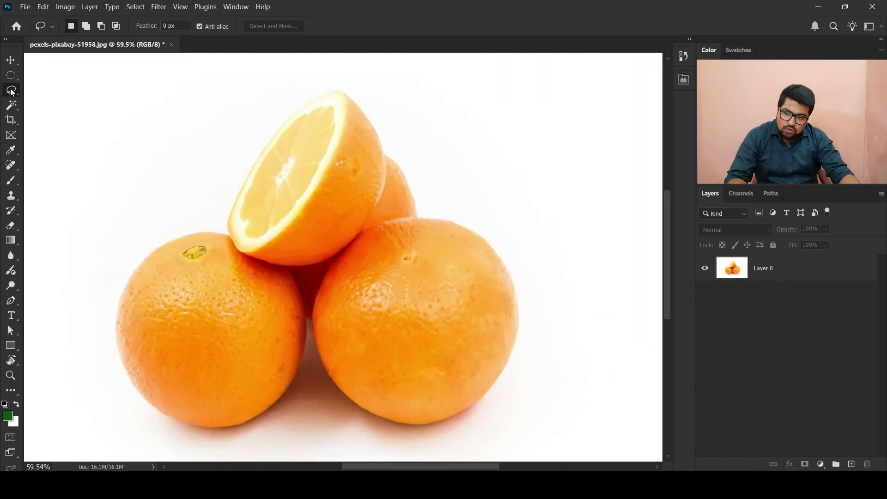
Switch from the Lasso Tool to the Polygonal Lasso Tool and on to the Magnetic Lasso Tool
right_click(12, 93)
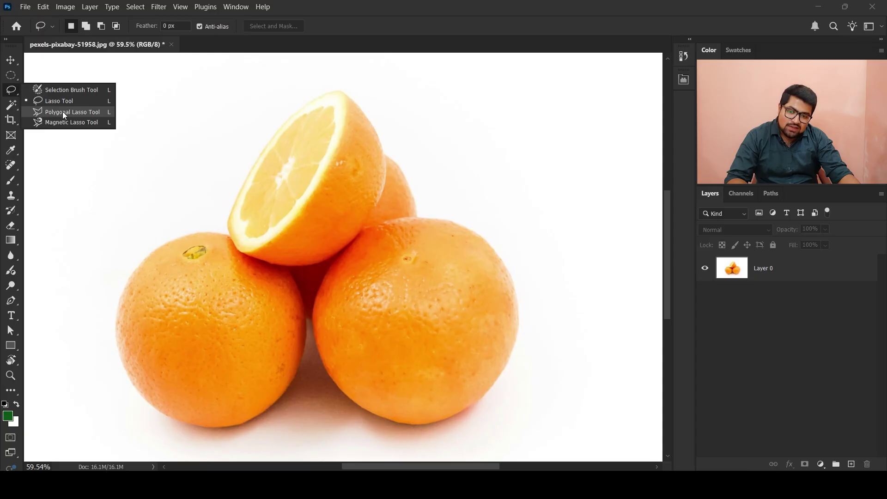
click(63, 111)
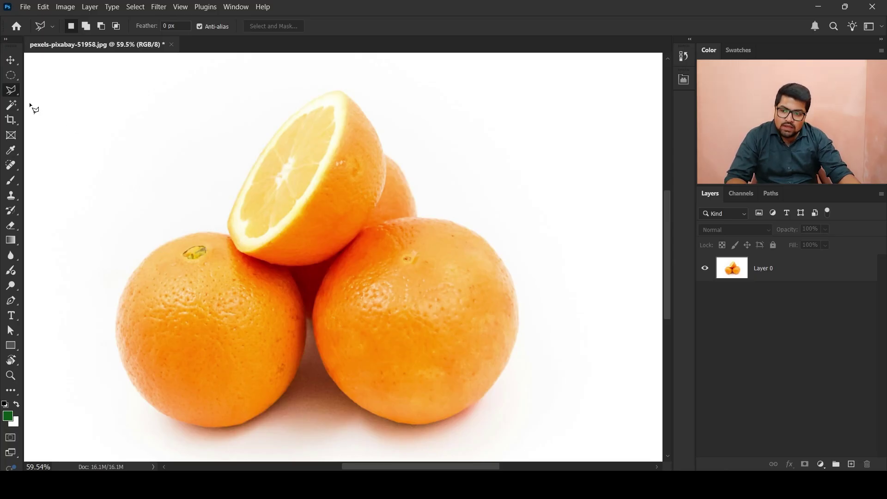
right_click(15, 93)
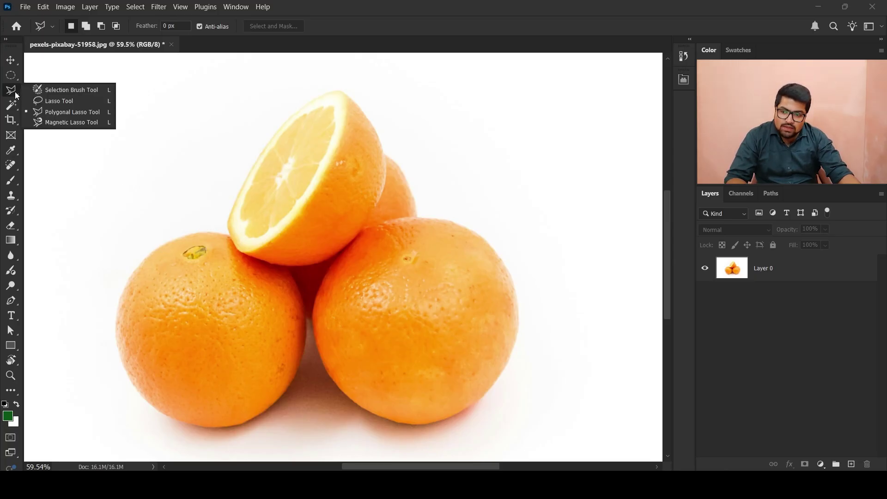
click(76, 125)
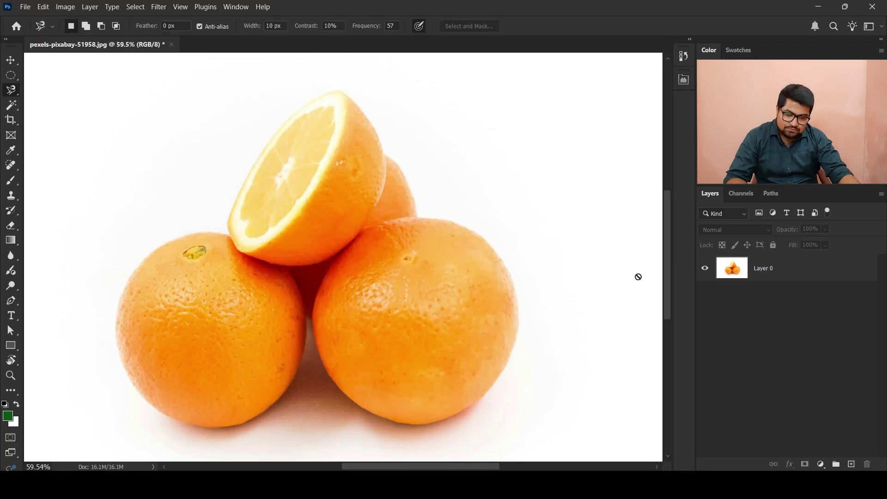
scroll(507, 255, down, 3)
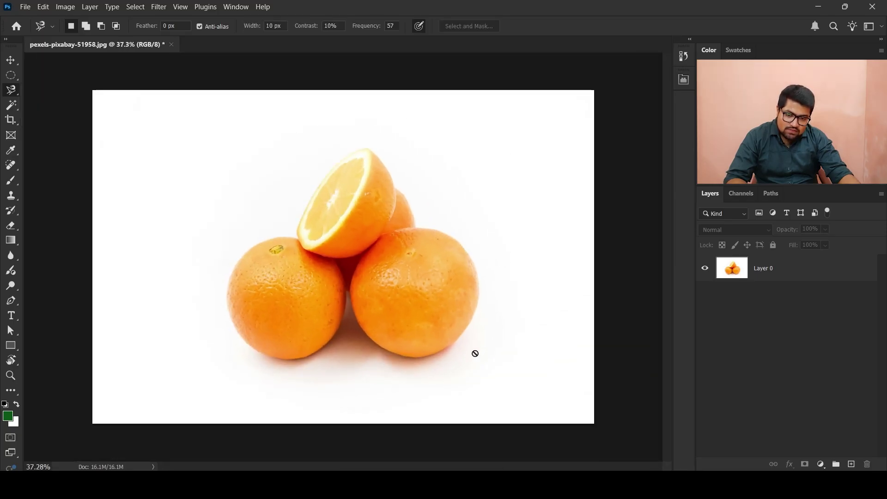
scroll(412, 253, up, 2)
scroll(372, 188, down, 2)
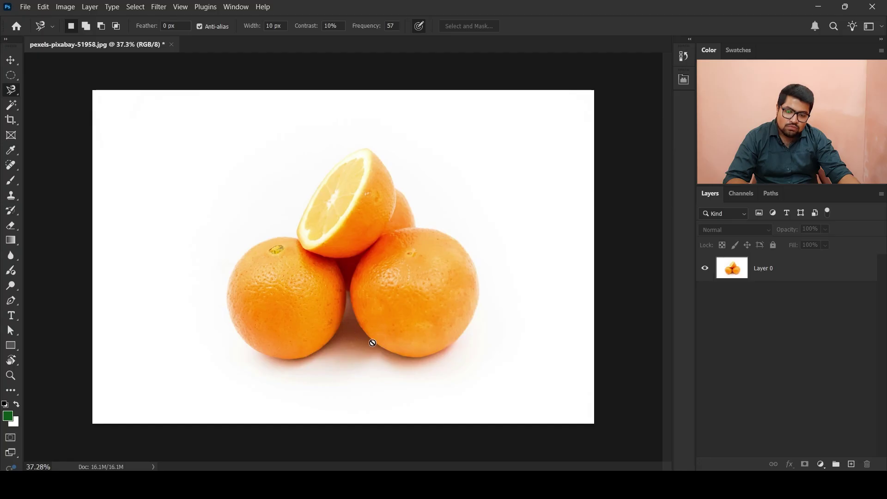
scroll(416, 264, down, 3)
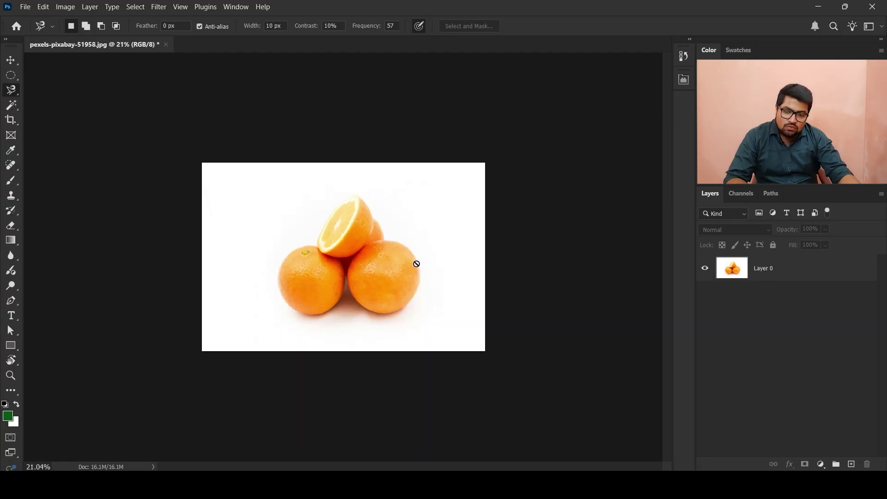
scroll(416, 264, down, 10)
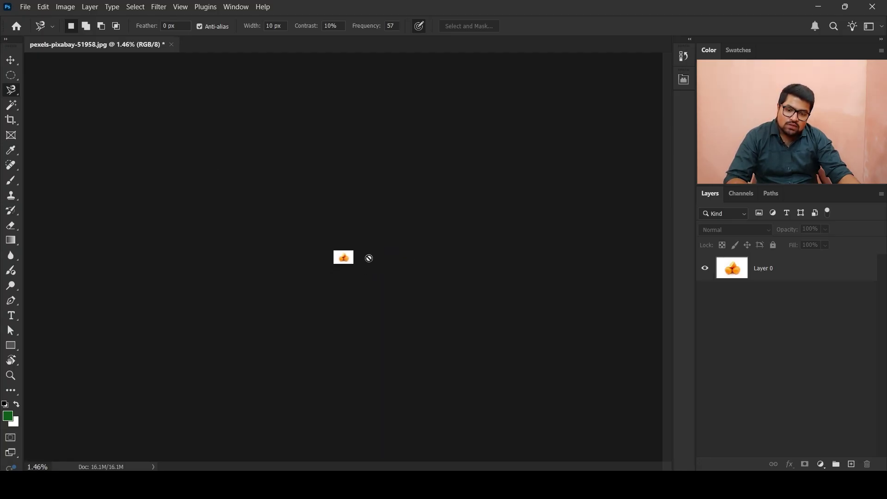
scroll(346, 268, up, 1)
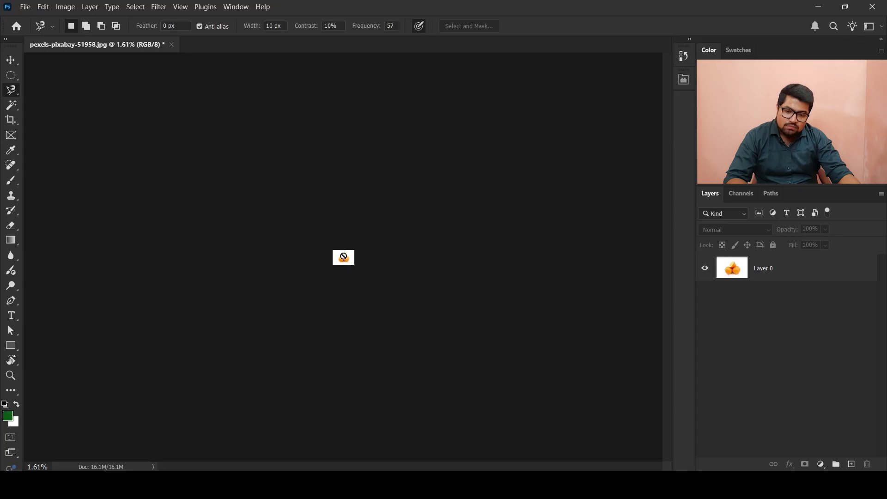
scroll(344, 259, up, 7)
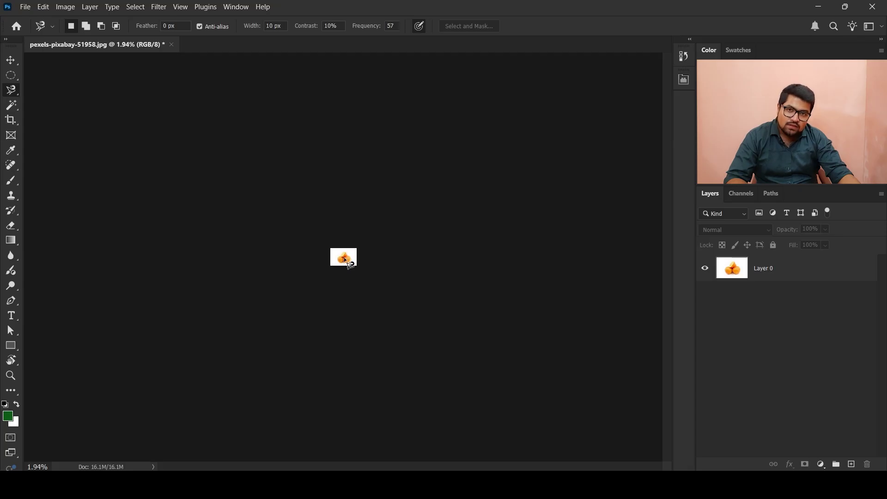
scroll(344, 256, up, 3)
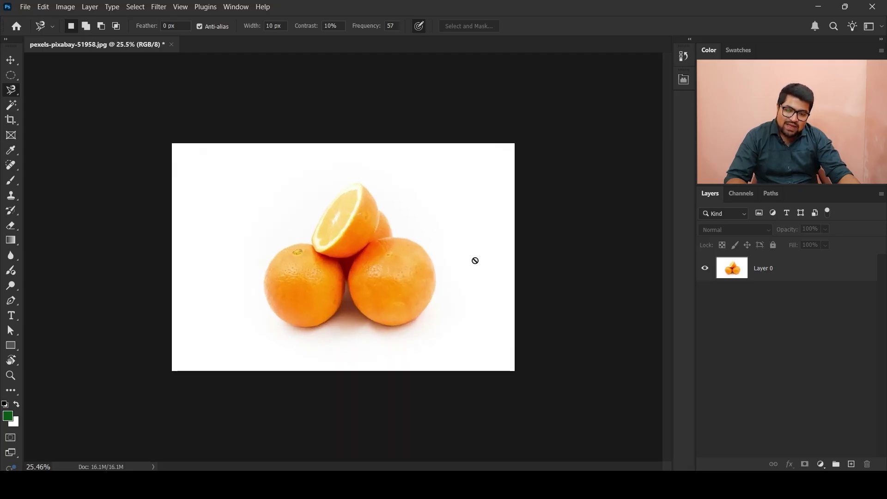
scroll(324, 299, up, 1)
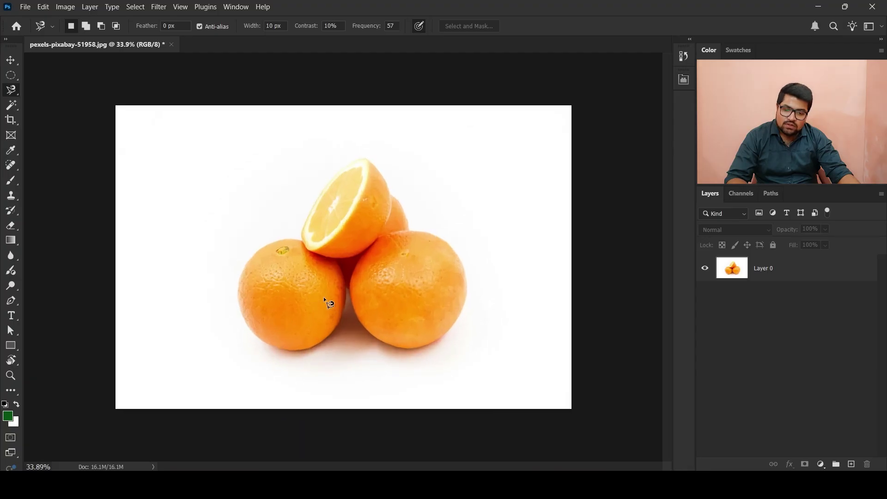
scroll(324, 299, up, 2)
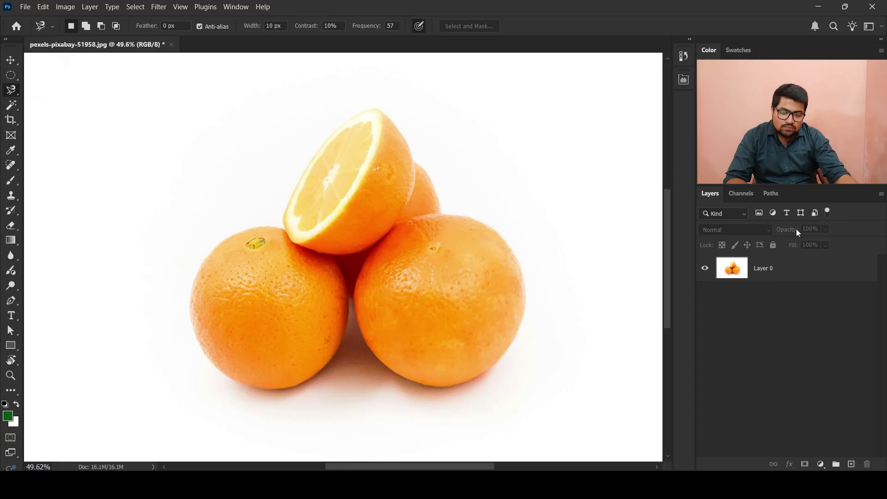
Make Layer 0 active and trace with the Magnetic Lasso from the cut half's tip down its outer edge and the rear orange's edge
click(764, 269)
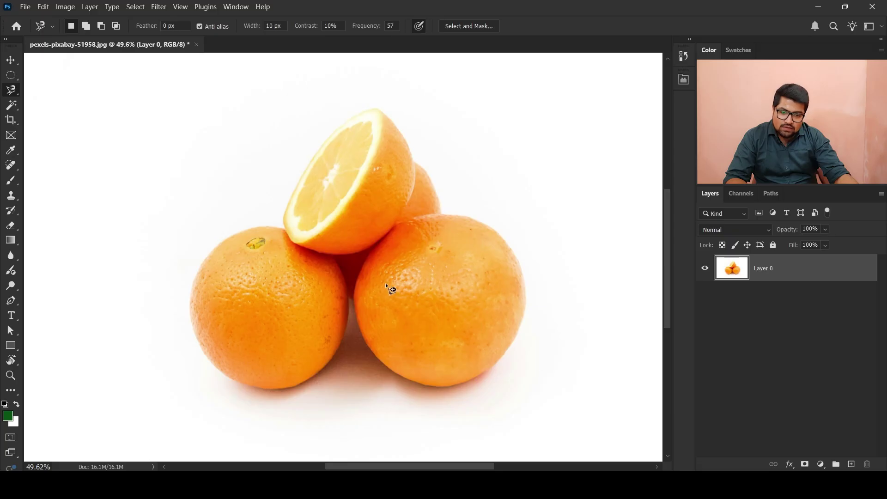
scroll(385, 324, up, 3)
drag(396, 138, 351, 240)
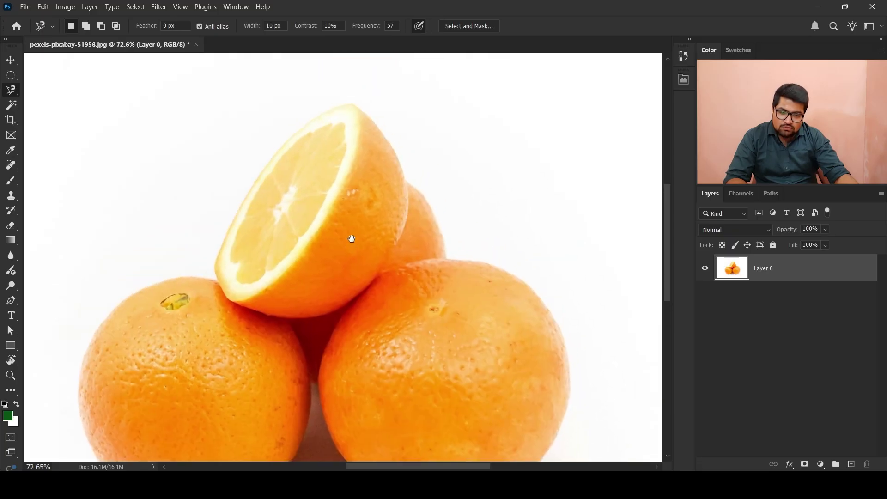
scroll(383, 117, up, 3)
drag(456, 254, 402, 263)
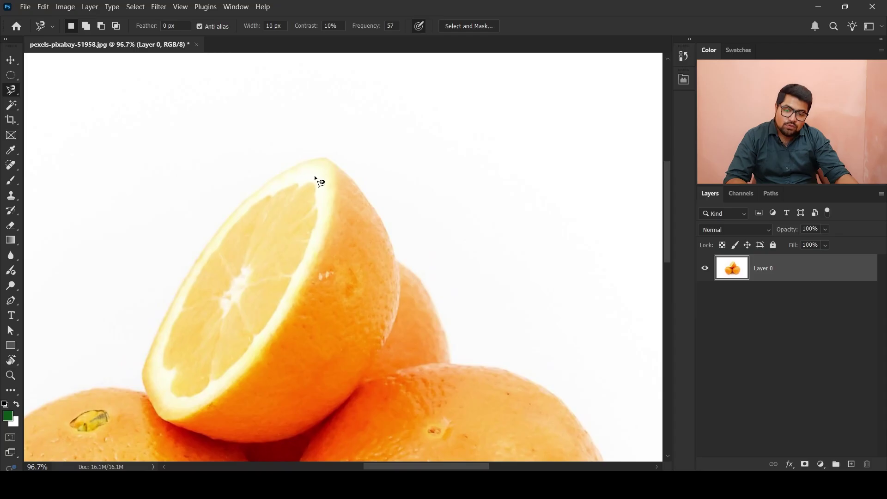
scroll(326, 168, up, 2)
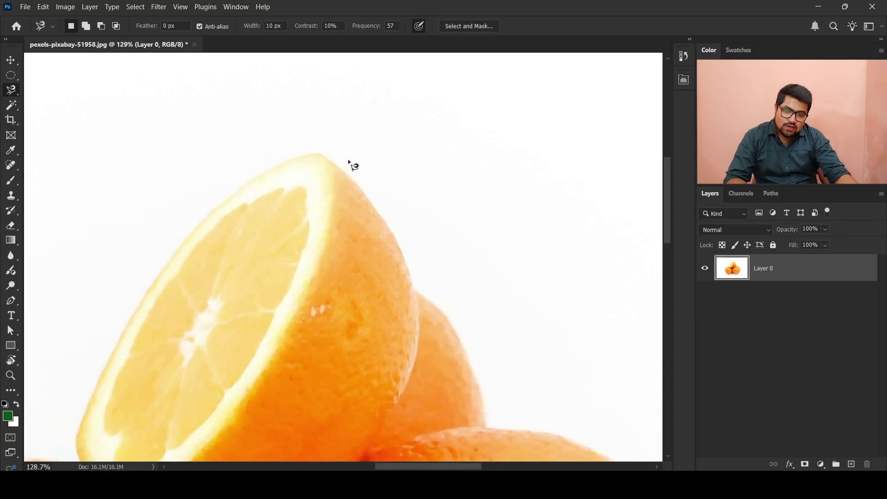
click(319, 154)
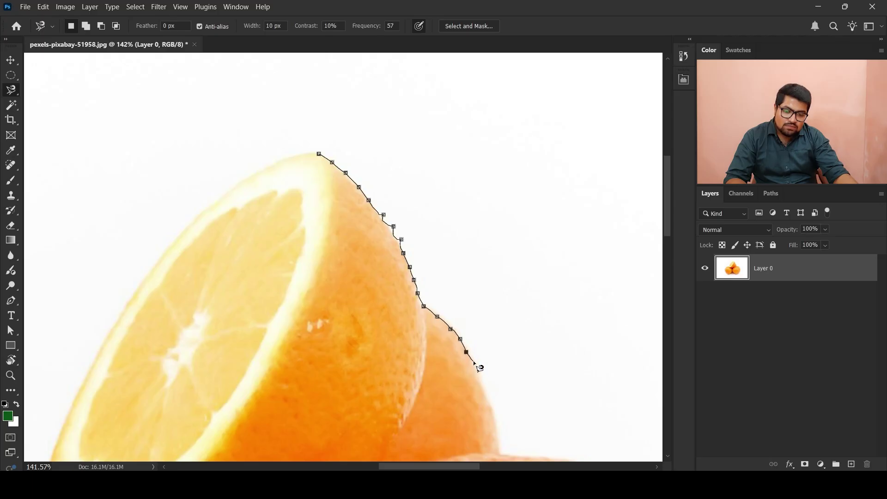
drag(477, 369, 403, 208)
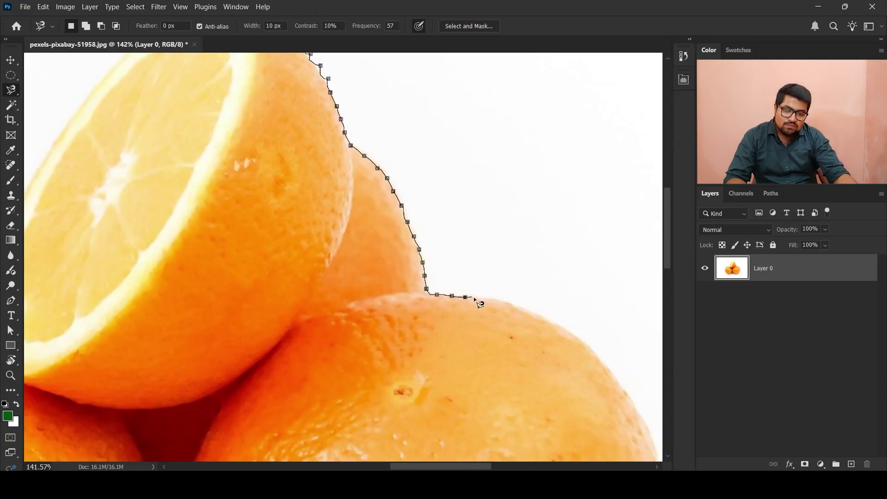
Continue the Magnetic Lasso outline around the right orange's outer side and along its underside
mouse_move(473, 297)
mouse_down()
mouse_move(362, 271)
mouse_move(308, 233)
mouse_up()
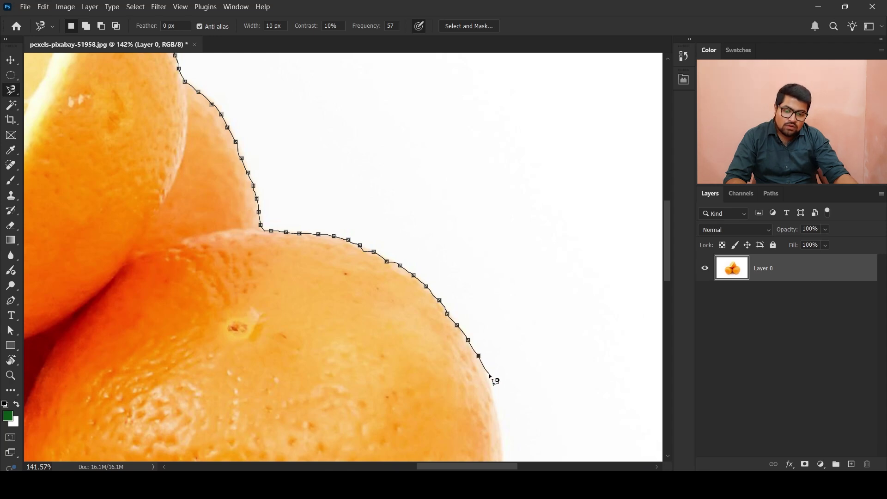
mouse_move(500, 420)
mouse_down()
mouse_move(485, 362)
mouse_move(462, 137)
mouse_up()
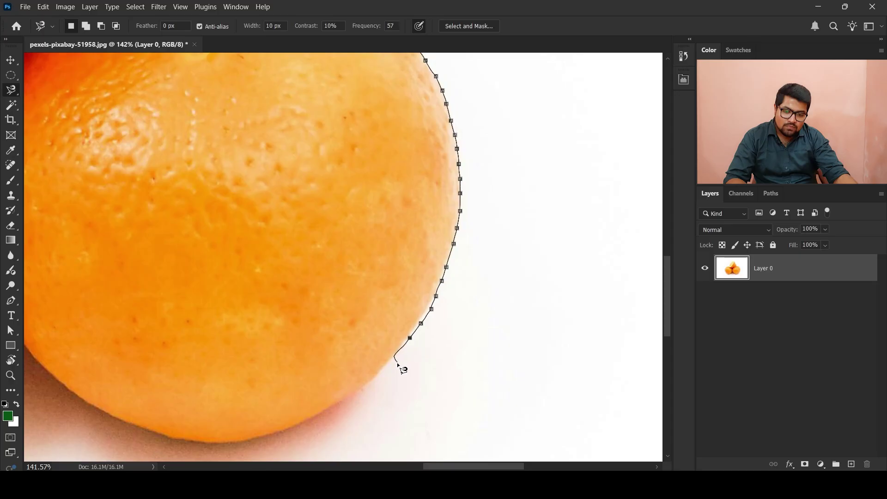
drag(378, 380, 547, 315)
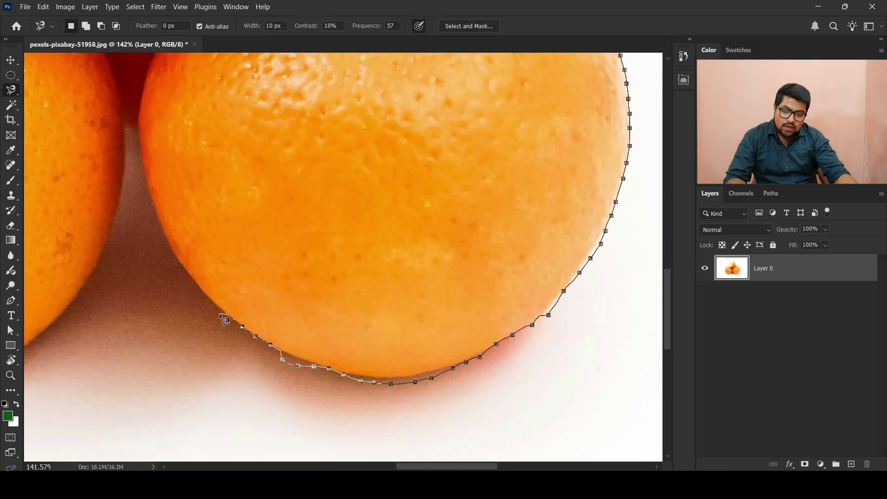
Extend the Magnetic Lasso outline up the right orange's inner side and across its top edge to the rear orange
mouse_move(198, 293)
mouse_down()
mouse_move(351, 390)
mouse_move(213, 296)
mouse_move(176, 301)
mouse_move(82, 410)
mouse_move(168, 341)
mouse_move(196, 291)
mouse_up()
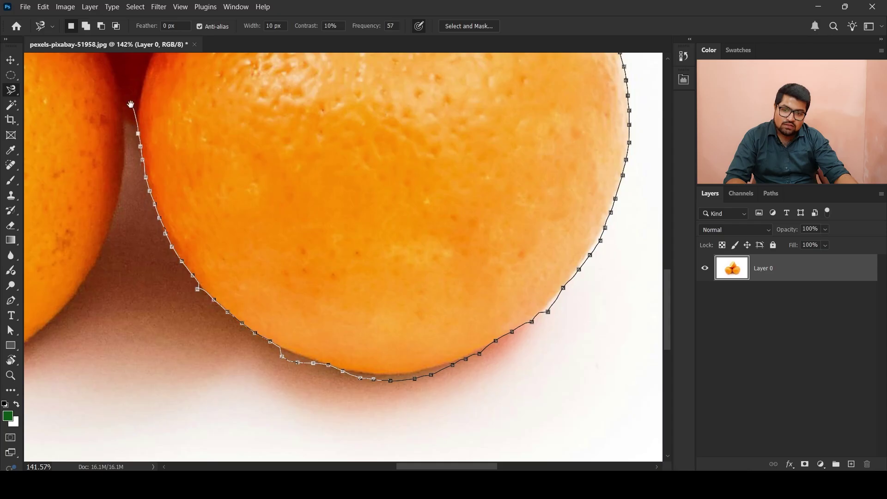
drag(131, 99, 133, 311)
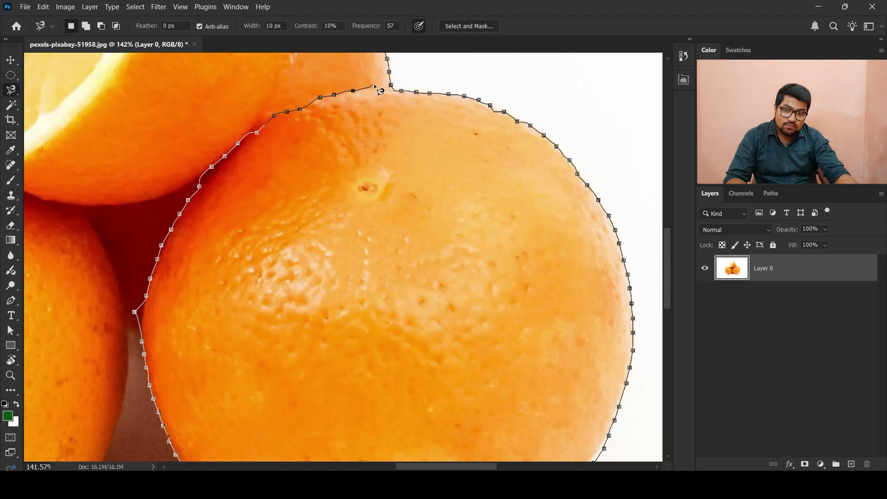
mouse_move(389, 85)
mouse_down()
mouse_move(351, 219)
mouse_move(363, 209)
mouse_up()
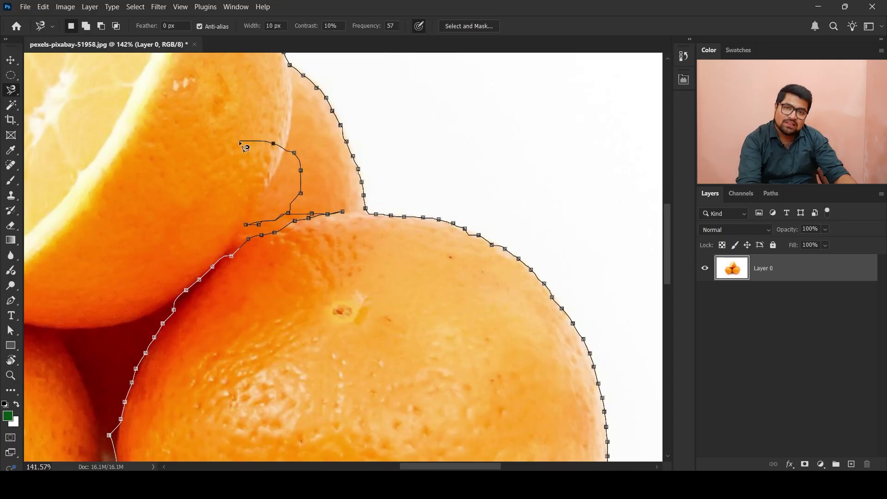
Remove the stray Magnetic Lasso anchor points back to where the cut half meets the right orange's inner edge
key(BackSpace)
key(BackSpace)
key(BackSpace)
key(BackSpace)
key(BackSpace)
key(BackSpace)
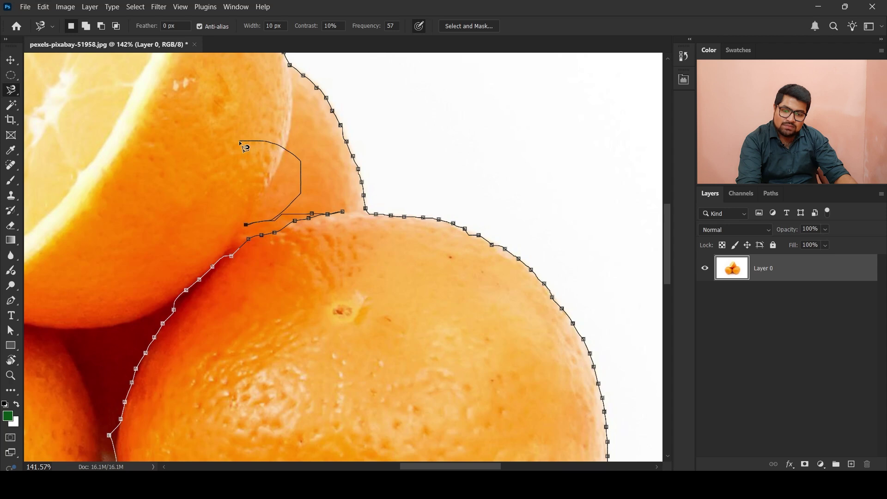
key(BackSpace)
key(BackSpace)
key(BackSpace)
key(BackSpace)
key(BackSpace)
key(BackSpace)
key(BackSpace)
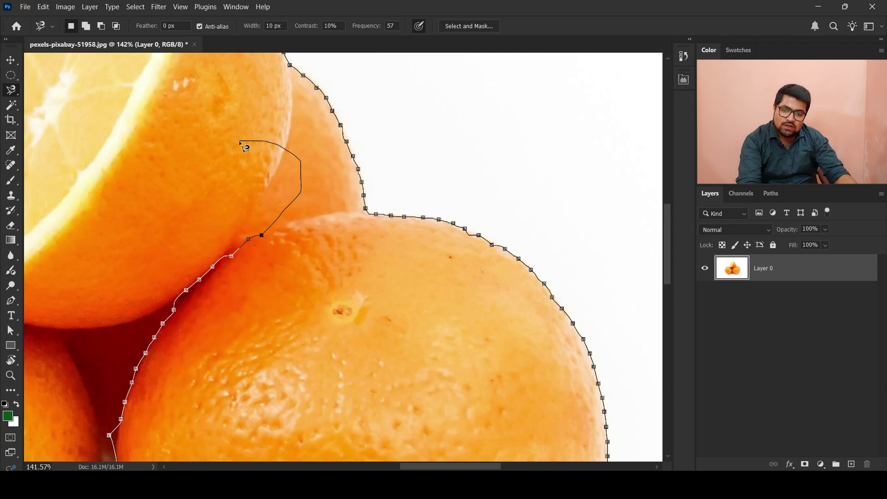
key(BackSpace)
key(BackSpace)
key(BackSpace)
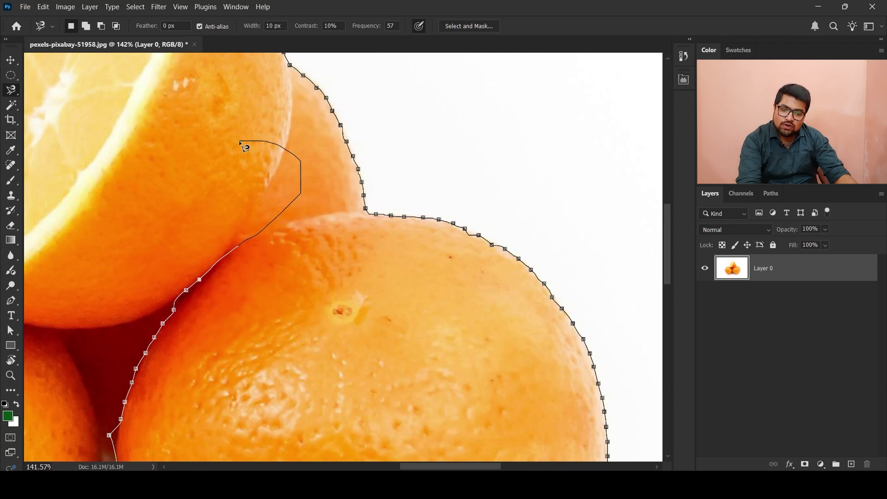
click(243, 150)
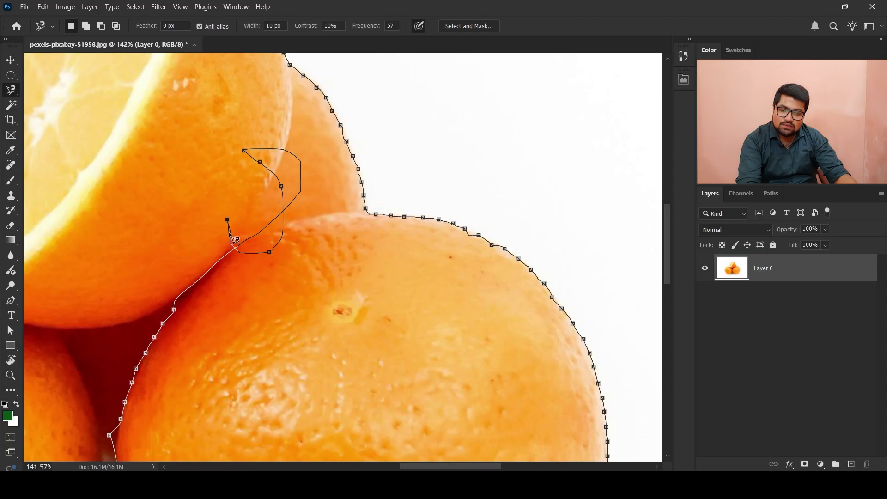
key(BackSpace)
key(BackSpace)
key(BackSpace)
key(BackSpace)
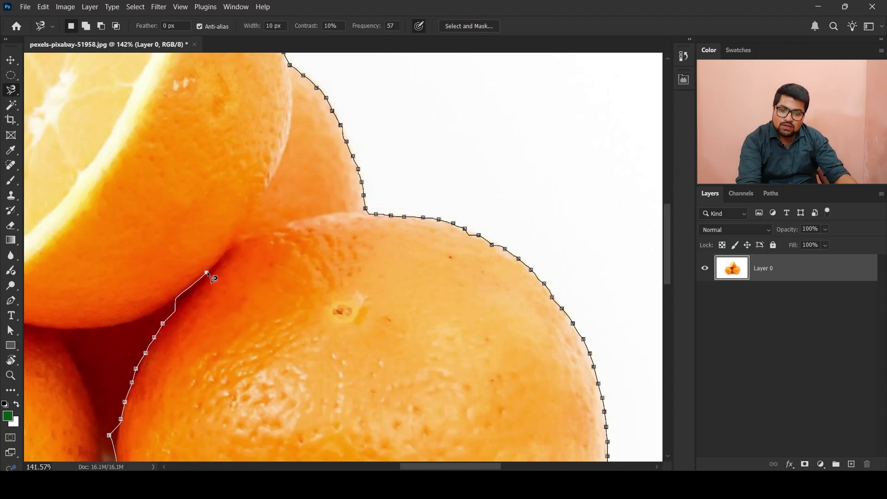
Trace the Magnetic Lasso along the cut half's underside and up its left rim, closing the outline at the tip
mouse_move(218, 259)
mouse_down()
mouse_move(362, 279)
mouse_move(341, 399)
mouse_up()
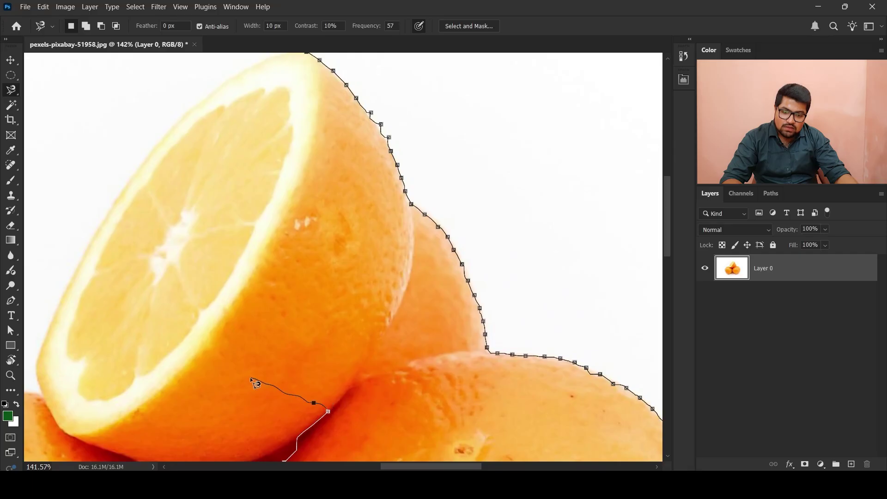
drag(269, 382, 382, 192)
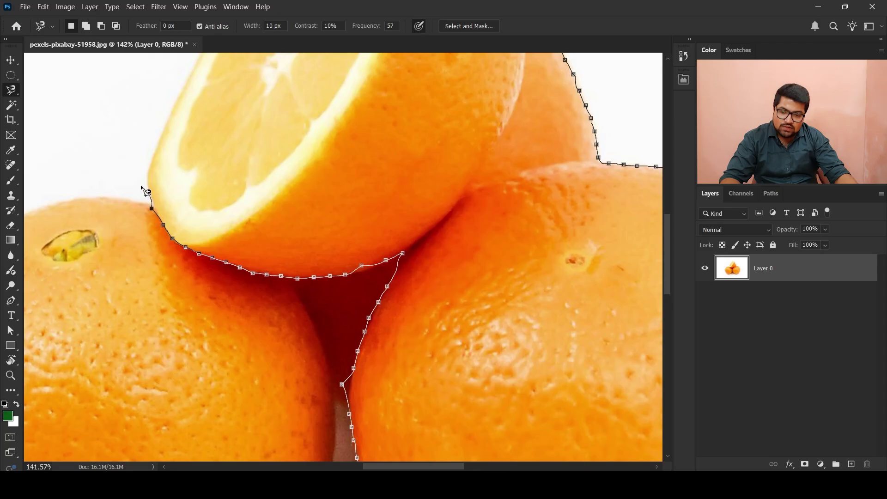
drag(144, 182, 127, 381)
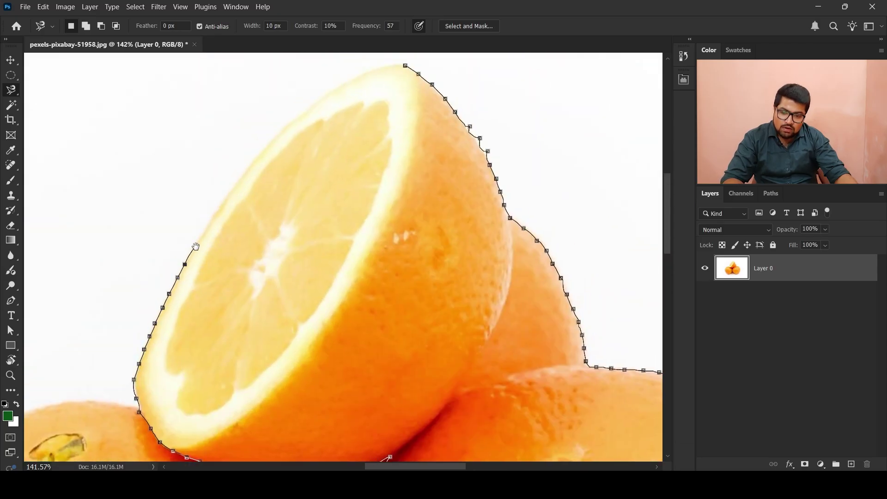
drag(195, 247, 148, 348)
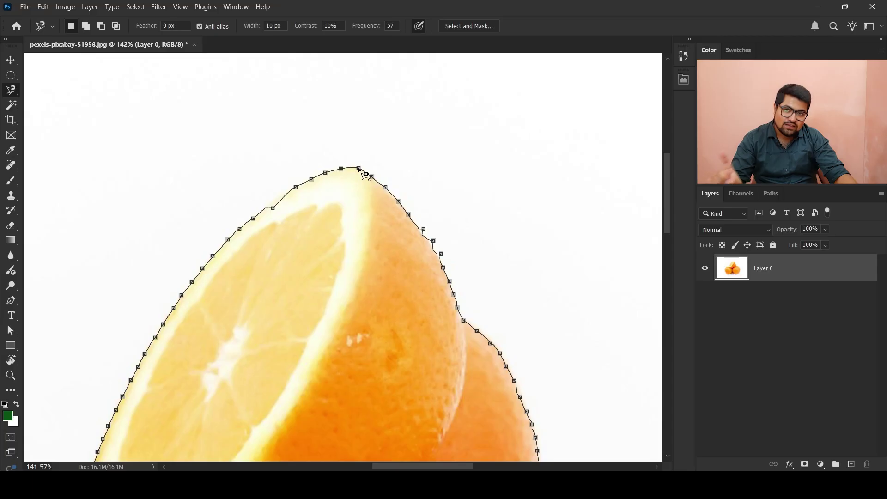
click(364, 175)
Switch to the Lasso Tool and subtract the shadow bulge at the right orange's lower-left edge from the selection
scroll(388, 262, down, 5)
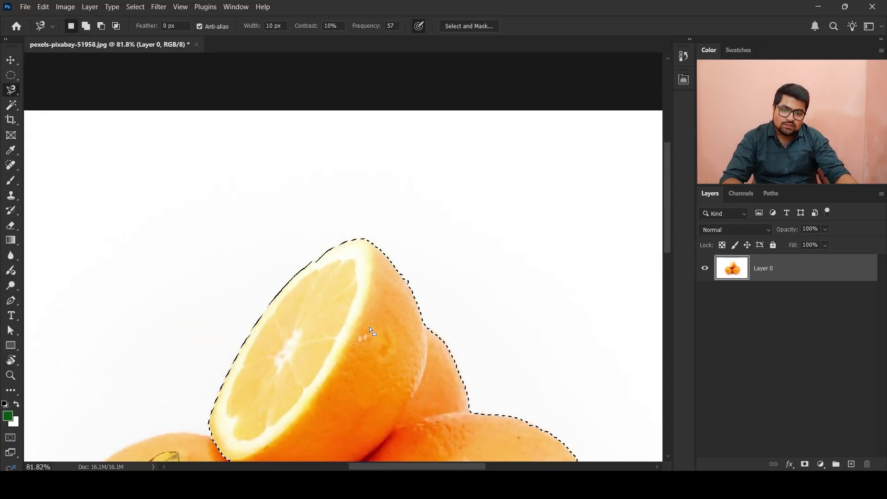
drag(407, 423, 422, 300)
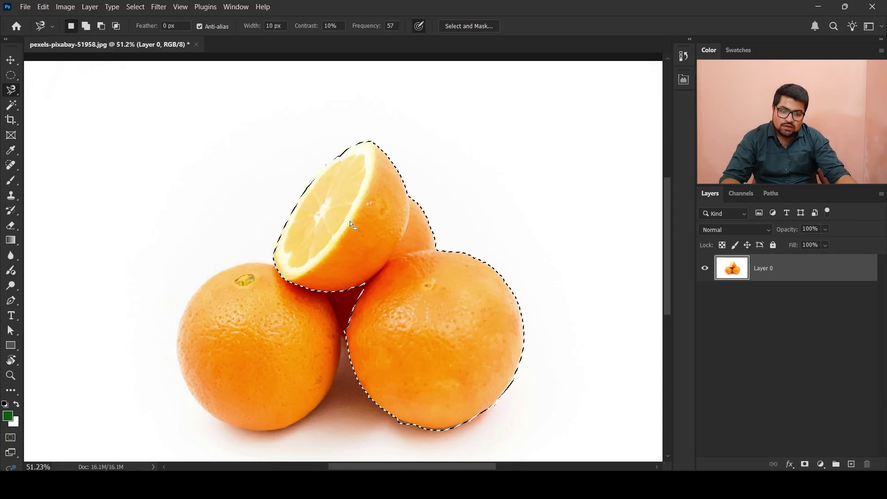
scroll(467, 417, up, 10)
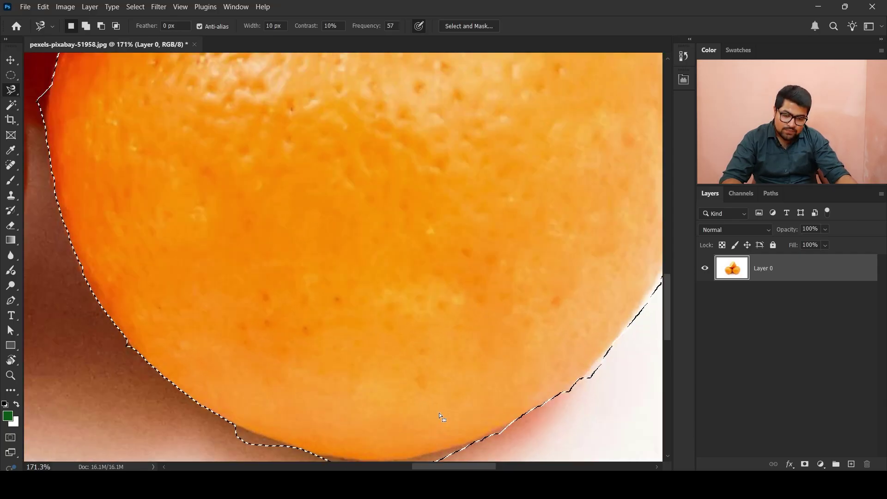
drag(419, 394, 396, 271)
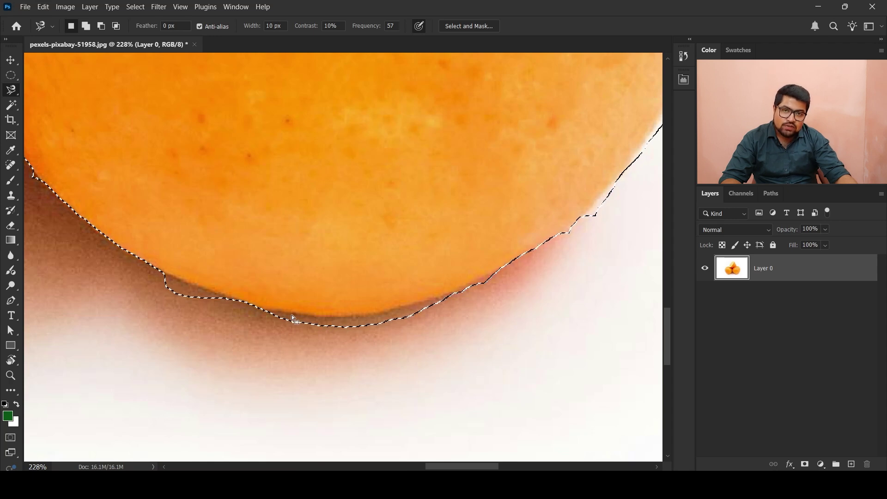
scroll(231, 326, up, 1)
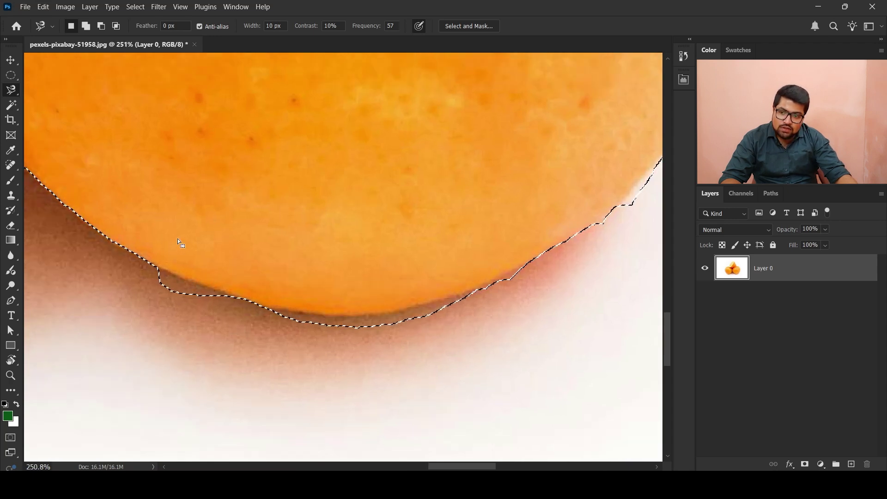
right_click(11, 90)
click(54, 100)
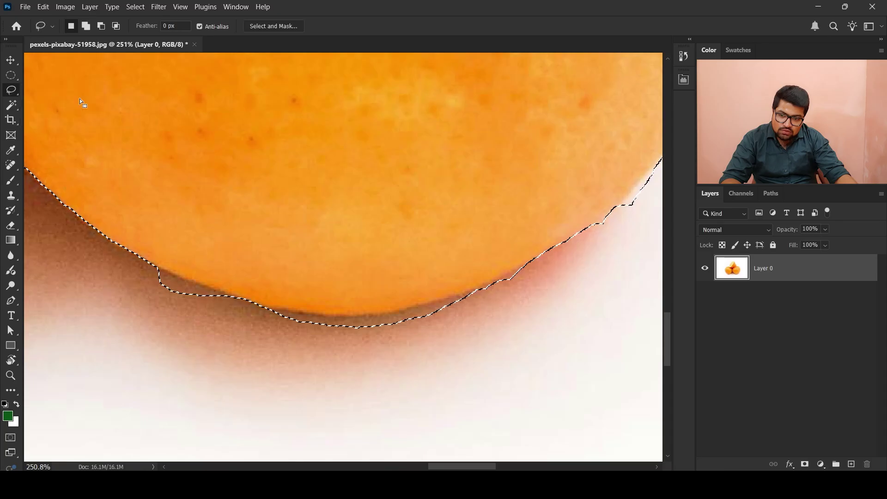
drag(121, 264, 134, 266)
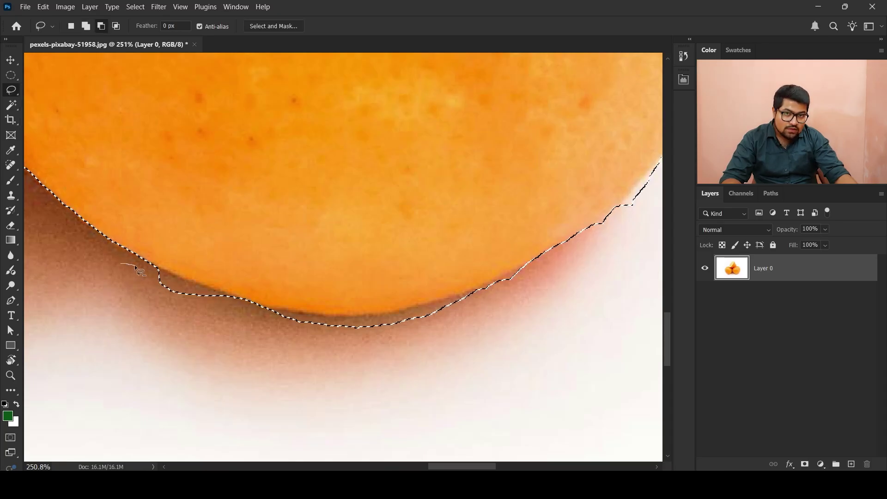
drag(135, 266, 146, 267)
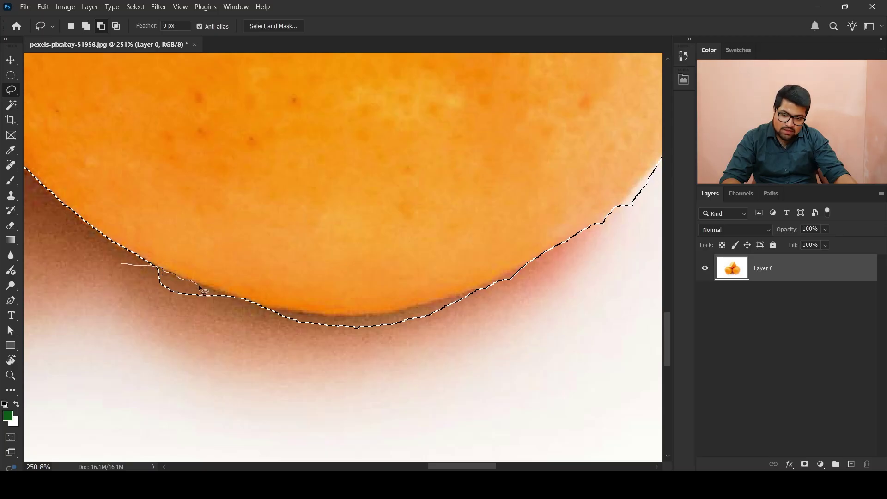
drag(224, 297, 112, 304)
Subtract the shadow strip directly beneath the right orange from the selection with the Lasso Tool
drag(402, 342, 283, 355)
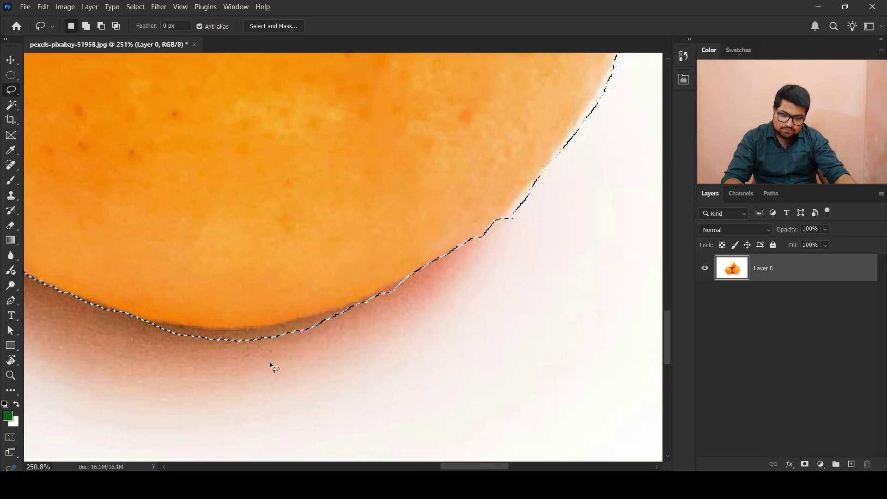
drag(137, 327, 152, 326)
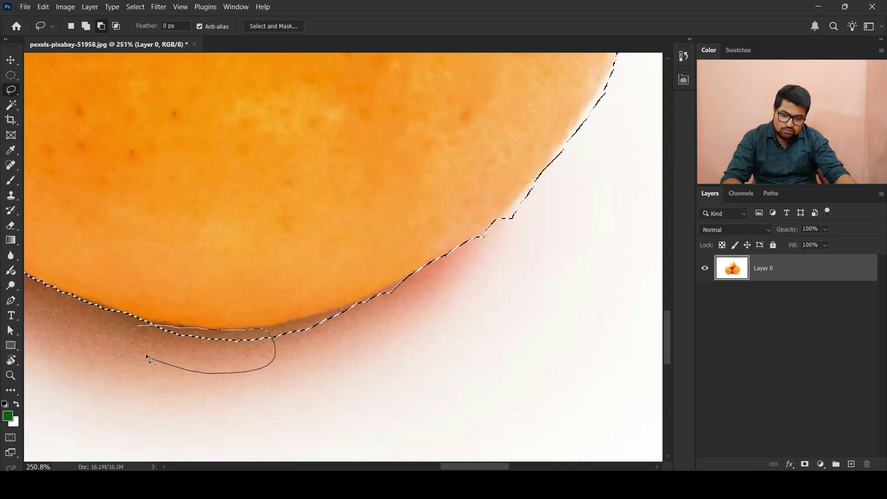
drag(147, 357, 146, 355)
drag(247, 353, 273, 337)
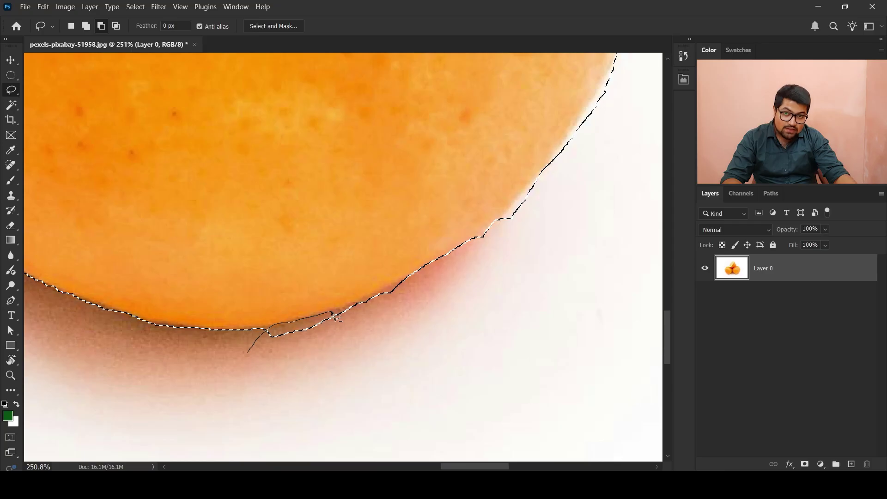
mouse_move(331, 313)
mouse_down()
mouse_move(360, 303)
mouse_move(378, 331)
mouse_move(243, 364)
mouse_up()
Trim the excess shadow along the right orange's lower-right underside from the lasso selection
drag(460, 295, 371, 360)
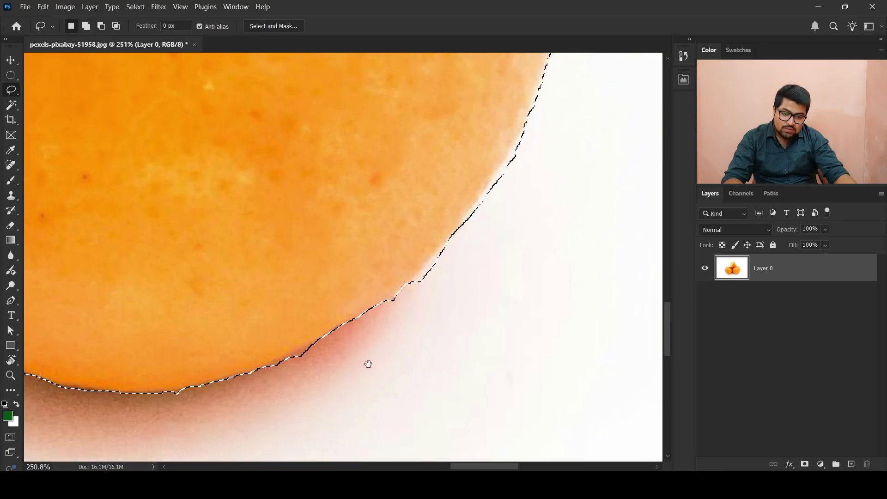
drag(265, 373, 272, 367)
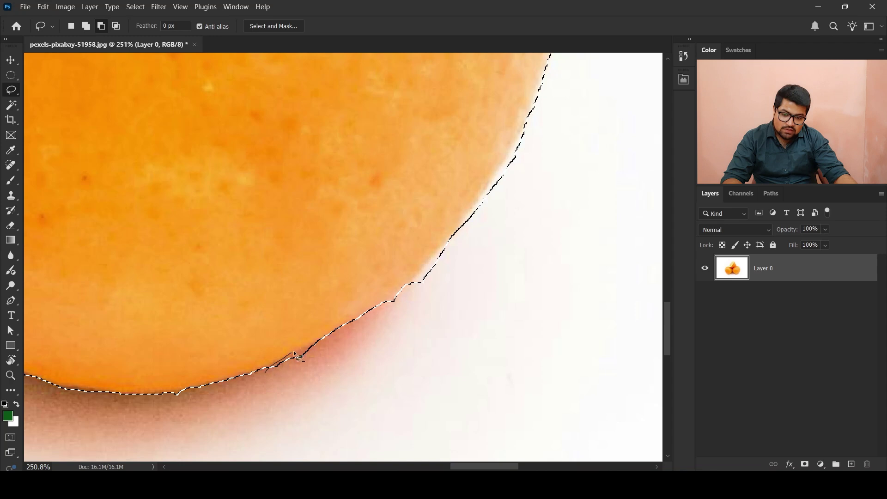
drag(330, 341, 334, 342)
mouse_move(408, 350)
mouse_down()
mouse_move(326, 387)
mouse_move(277, 351)
mouse_up()
drag(315, 304, 326, 353)
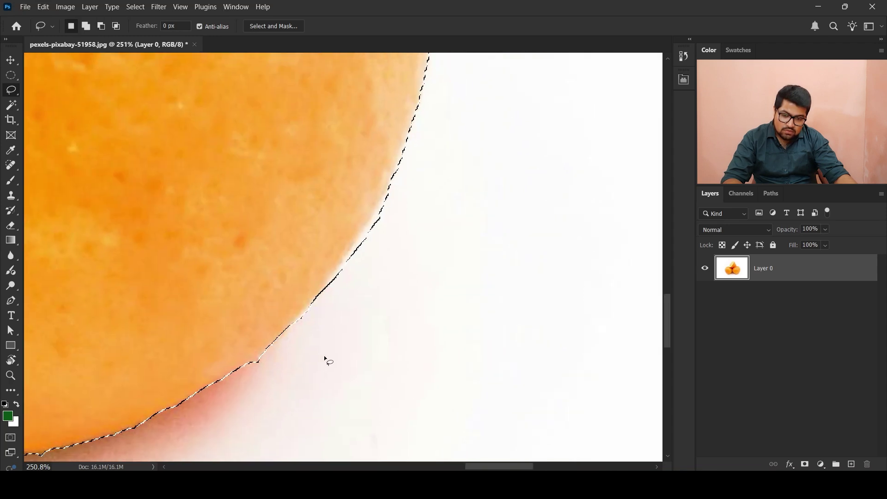
Subtract the thin white sliver along the right orange's outer lower-right side from the selection
drag(381, 280, 331, 365)
drag(357, 265, 346, 283)
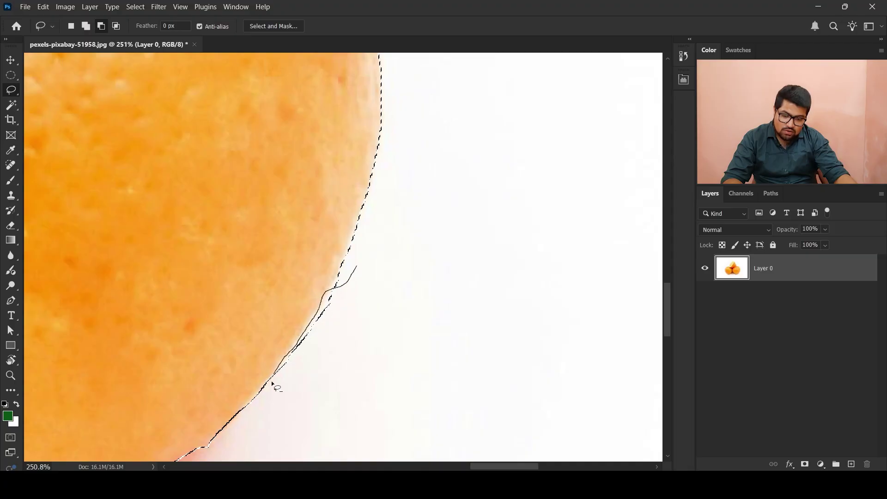
mouse_move(272, 384)
mouse_down()
mouse_move(319, 380)
mouse_move(358, 277)
mouse_up()
Smooth the leftover notch on the right orange's outer side by subtracting its protruding corner from the selection
drag(418, 220, 321, 277)
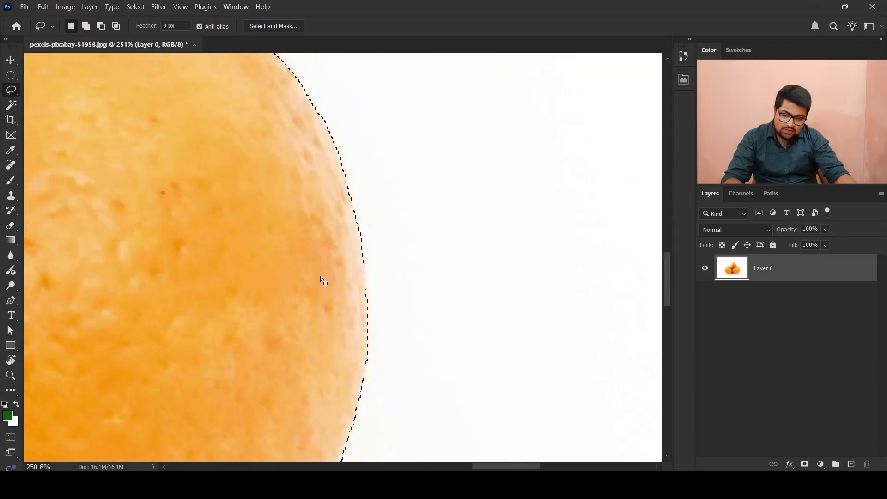
scroll(308, 229, down, 2)
scroll(356, 340, up, 5)
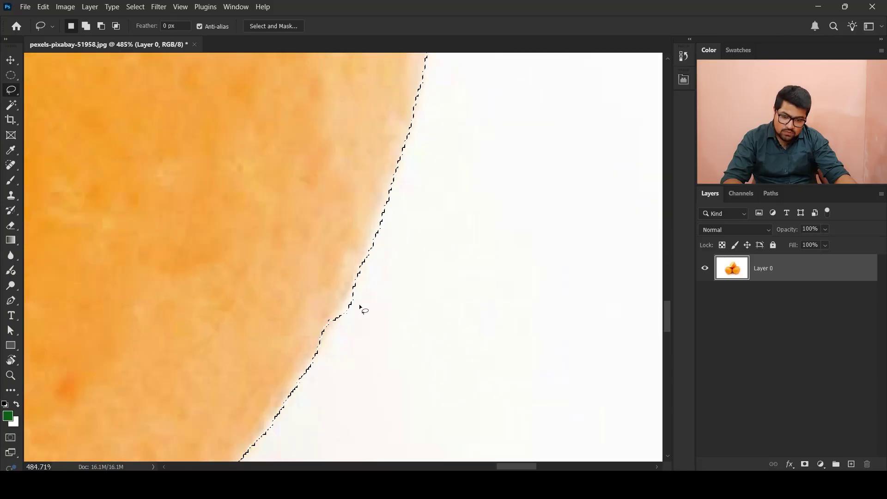
scroll(360, 306, up, 3)
drag(404, 189, 392, 211)
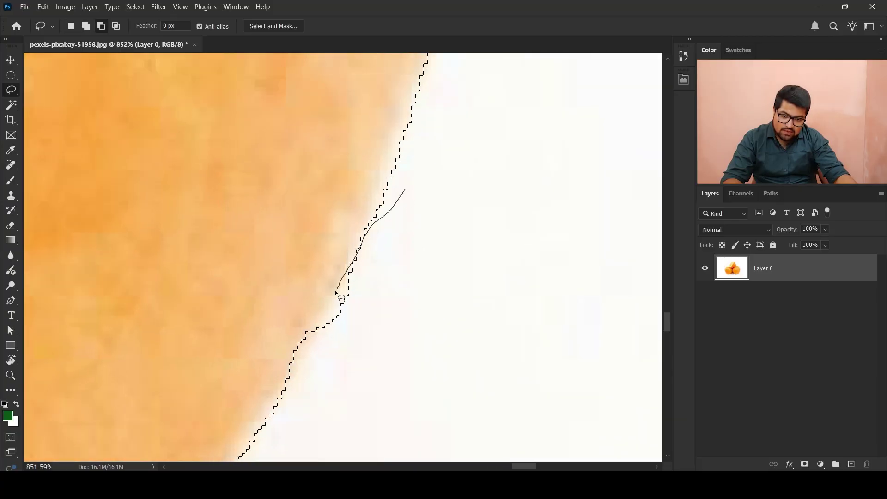
drag(382, 290, 362, 238)
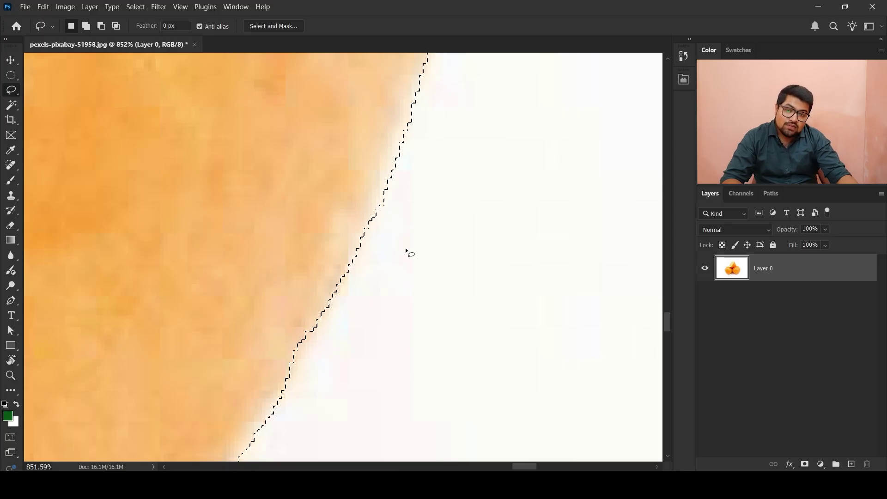
Subtract the jagged white spikes along the cut half's outer right edge from the selection
scroll(402, 282, down, 3)
scroll(402, 285, down, 10)
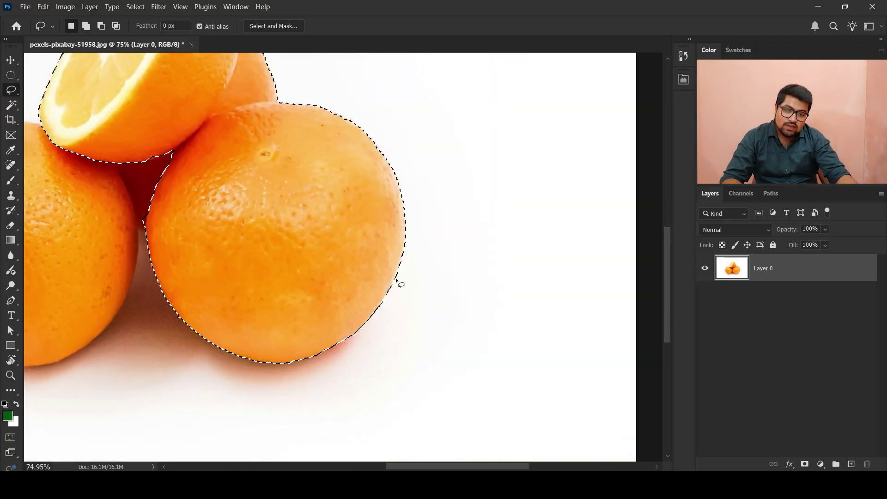
scroll(449, 182, up, 10)
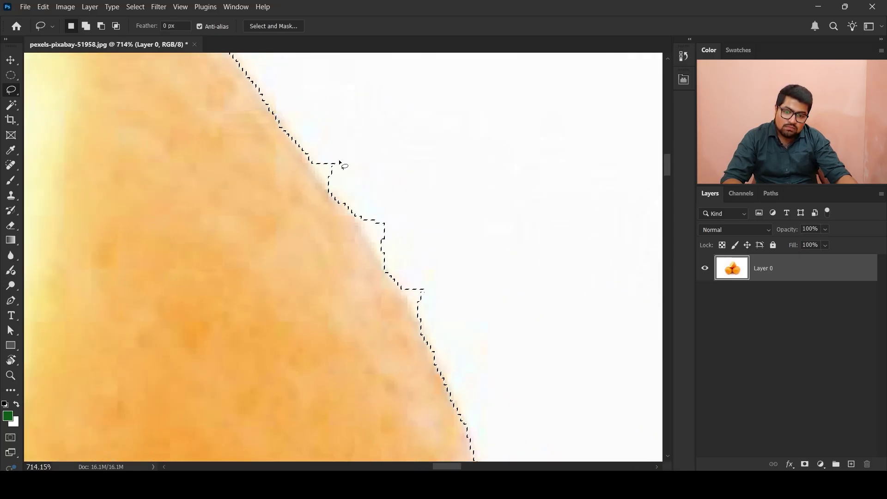
key(alt)
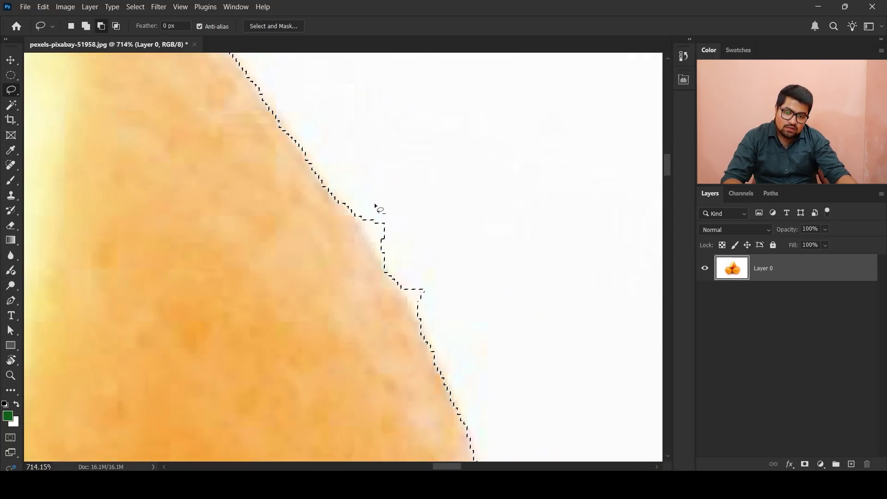
drag(354, 206, 370, 237)
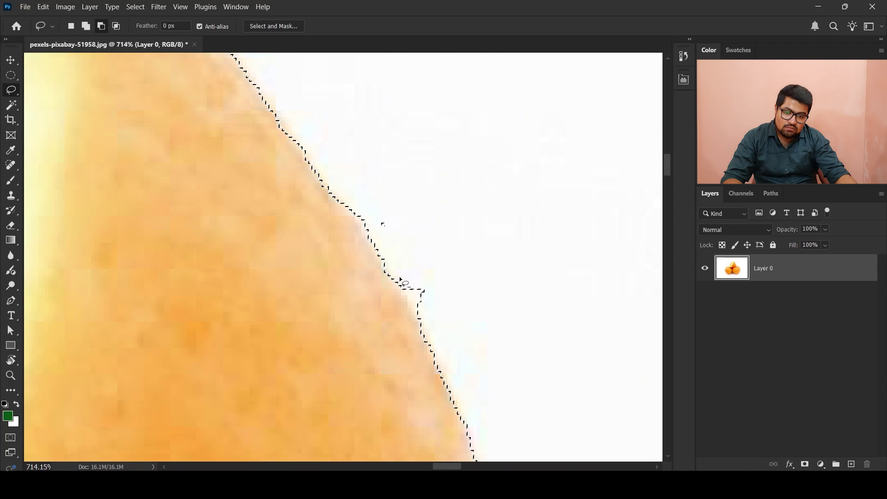
mouse_move(400, 279)
mouse_down()
mouse_move(409, 302)
mouse_move(432, 316)
mouse_up()
mouse_move(384, 203)
mouse_down()
mouse_move(408, 240)
mouse_move(410, 233)
mouse_up()
Add the missing notch along the cut half's upper-left rim to the selection with the Lasso Tool
scroll(410, 231, down, 10)
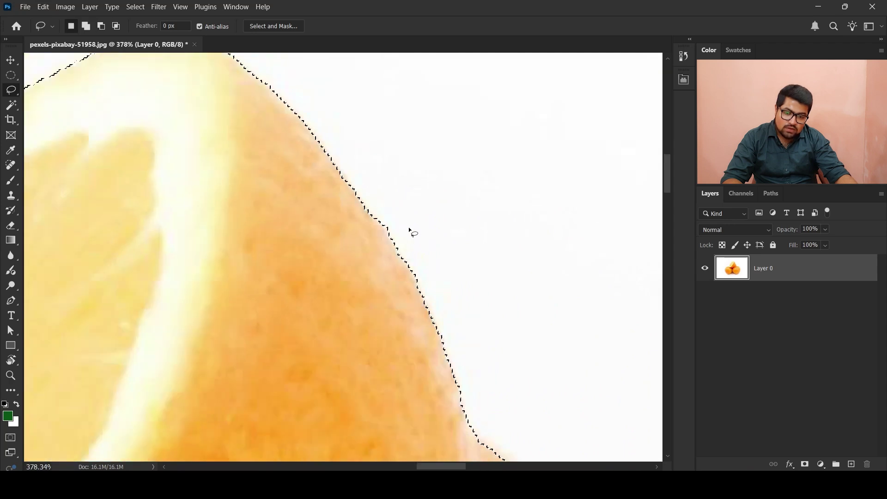
mouse_move(225, 298)
mouse_down()
mouse_move(425, 219)
mouse_move(388, 384)
mouse_up()
scroll(363, 231, up, 6)
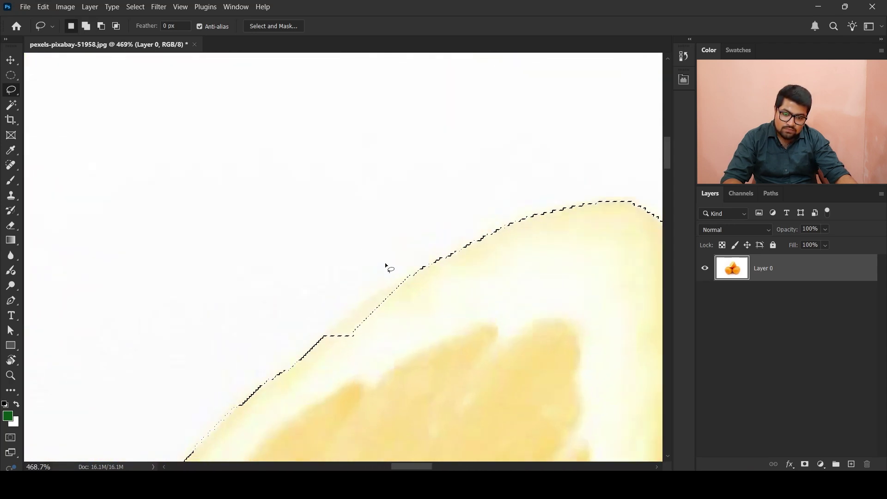
drag(317, 345, 334, 320)
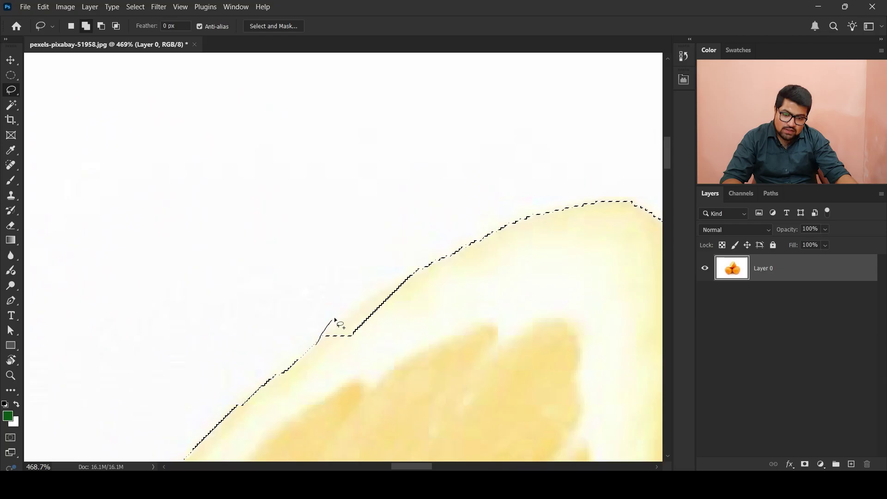
drag(455, 308, 322, 352)
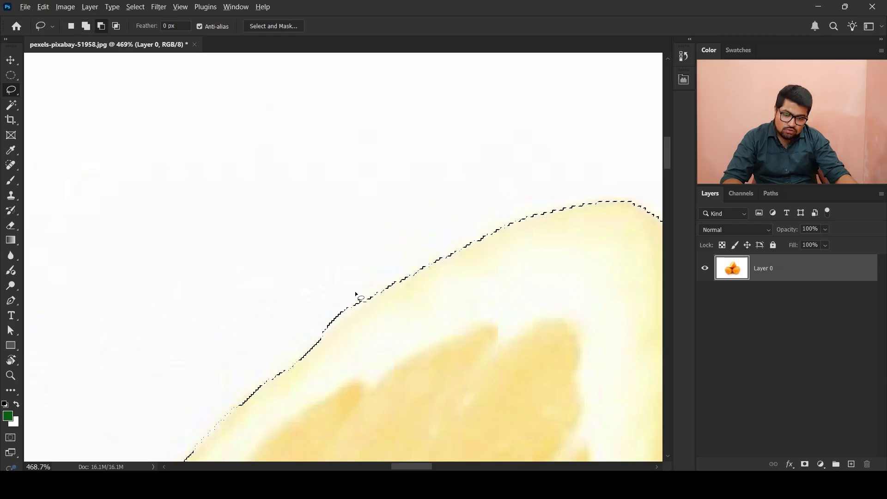
Subtract the small bump protruding outside the cut half's upper-left rim from the selection
drag(357, 287, 355, 307)
drag(314, 342, 314, 343)
scroll(269, 275, down, 8)
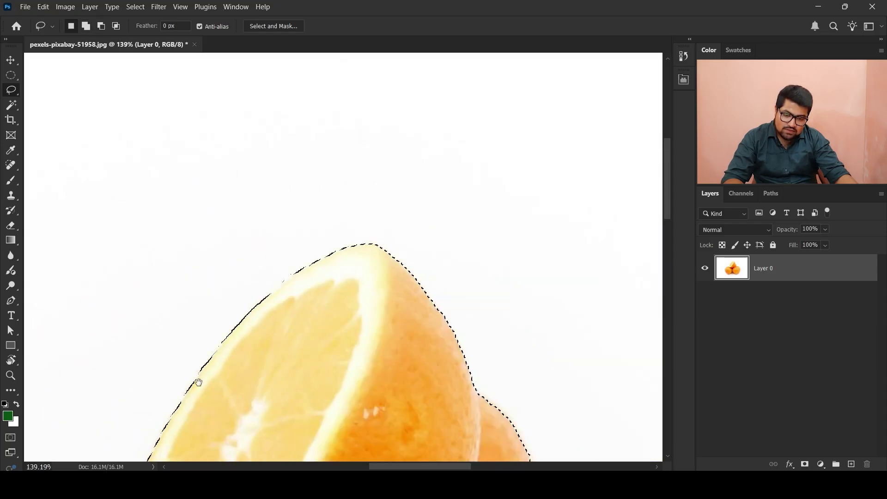
Subtract the dark pointed corner beside the right orange's inner edge, in the gap between the oranges, from the selection
scroll(326, 256, down, 4)
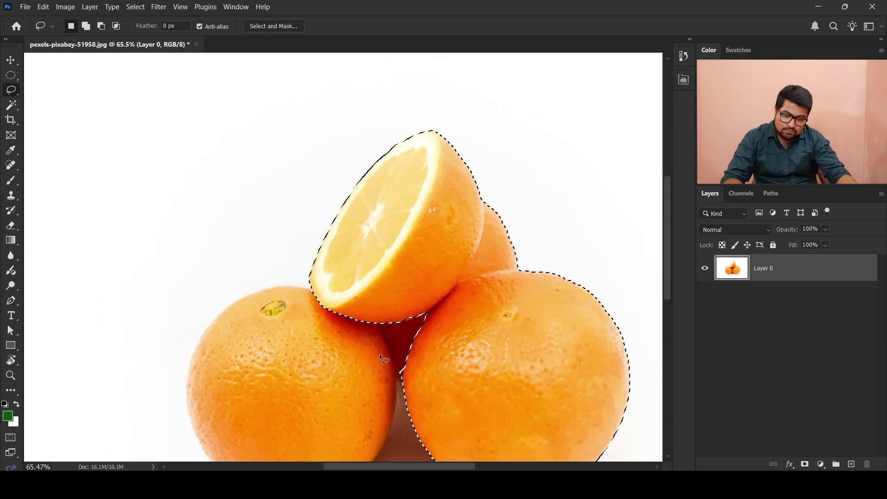
scroll(393, 365, up, 8)
drag(385, 358, 409, 320)
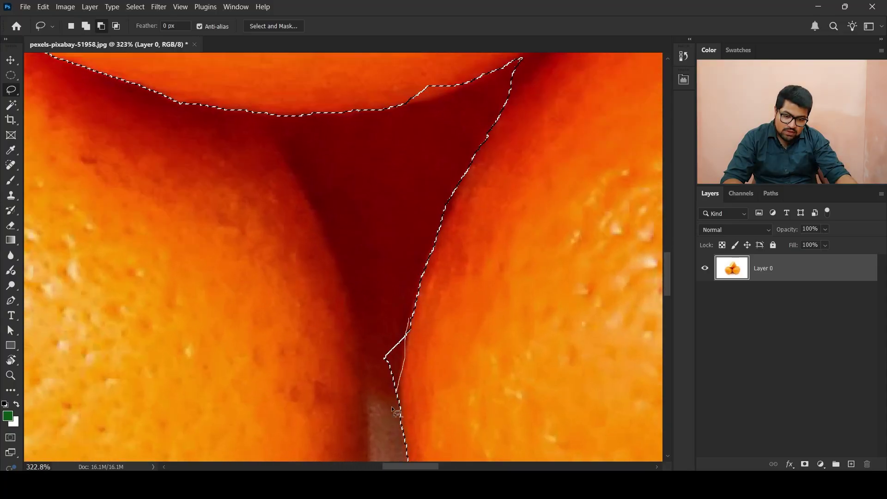
drag(393, 409, 394, 409)
Subtract the thin strip outside the cut half's lower-left edge, next to the left orange, from the selection
scroll(299, 298, down, 6)
scroll(176, 203, up, 9)
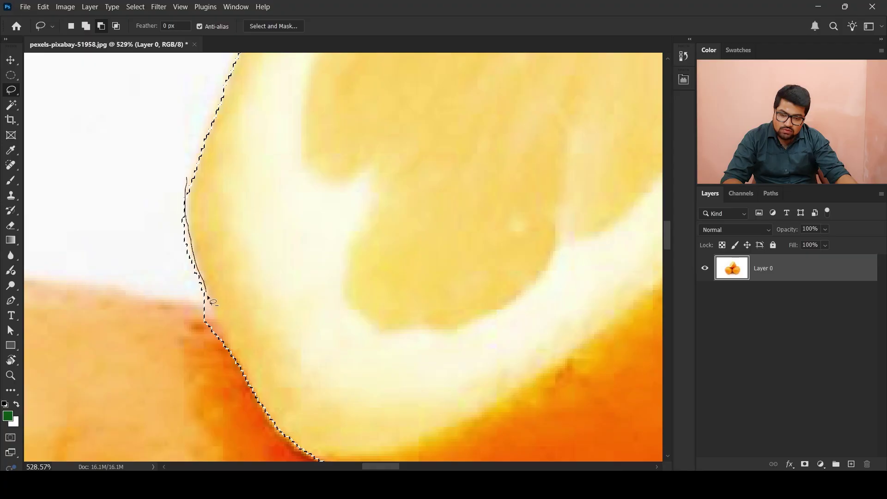
mouse_move(226, 348)
mouse_down()
mouse_move(109, 188)
mouse_move(139, 192)
mouse_up()
scroll(139, 192, down, 8)
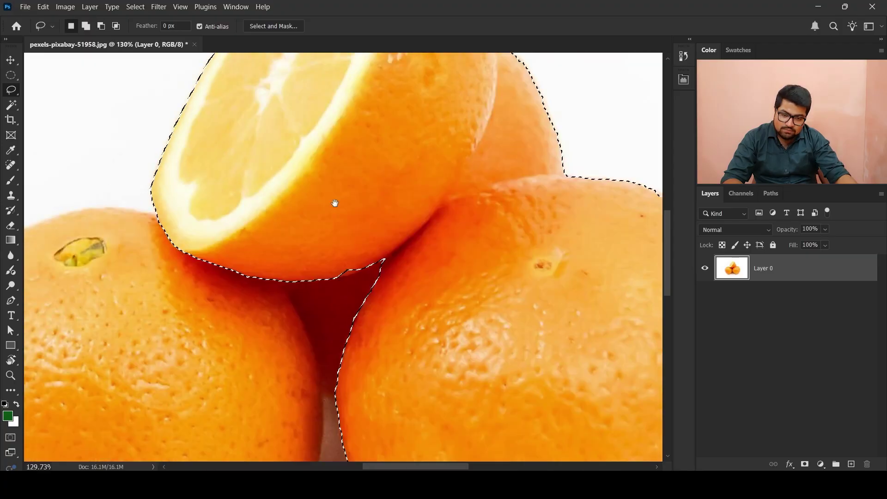
scroll(325, 209, down, 3)
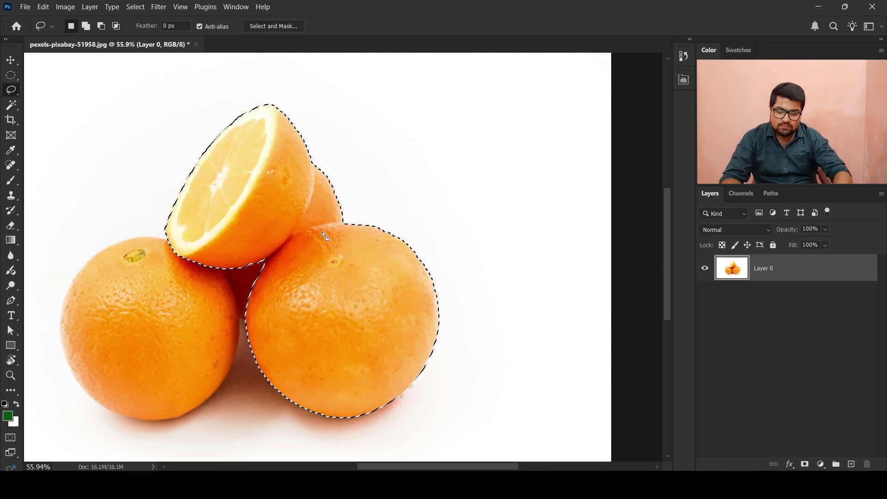
Copy the selected oranges to a new layer and hide Layer 0 to check the cutout on transparency
key(ctrl+j)
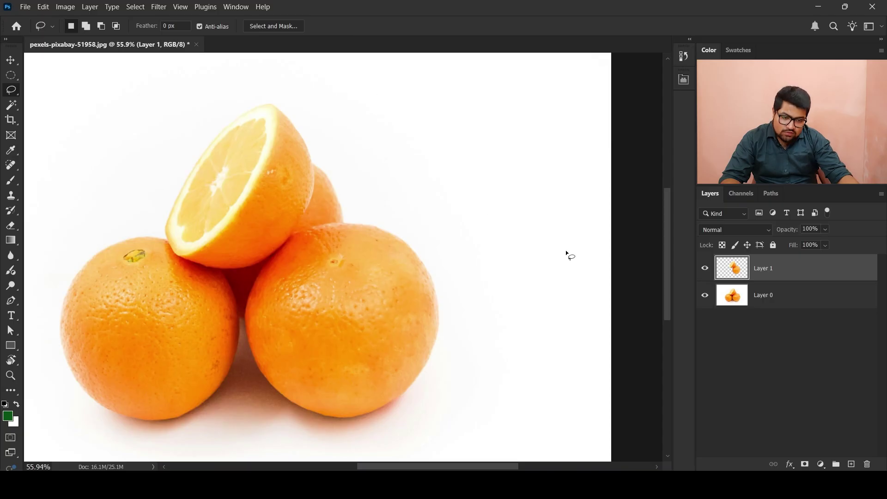
click(705, 296)
scroll(387, 248, down, 2)
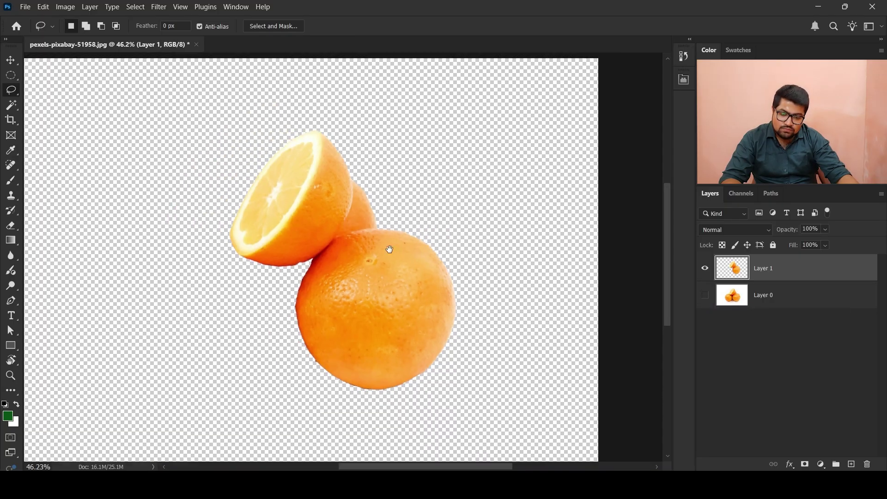
drag(389, 250, 424, 241)
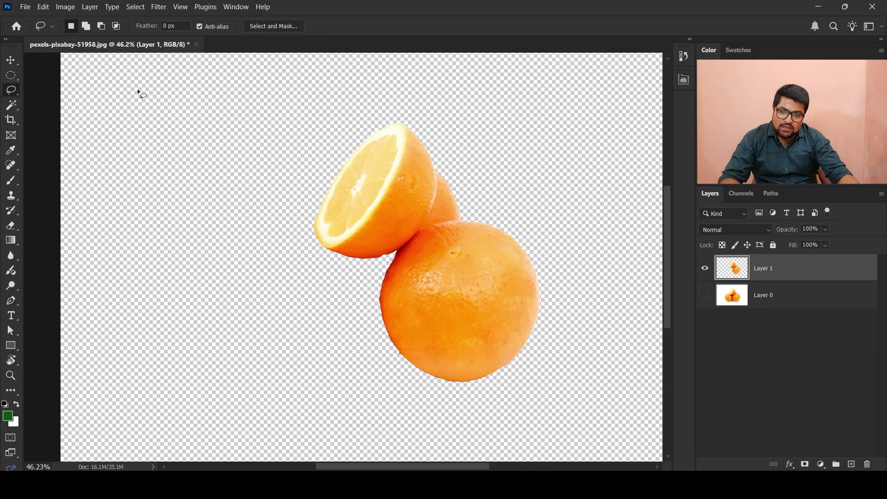
Activate the Magnetic Lasso Tool and show Layer 0 again to review the small rear orange's edge
right_click(11, 91)
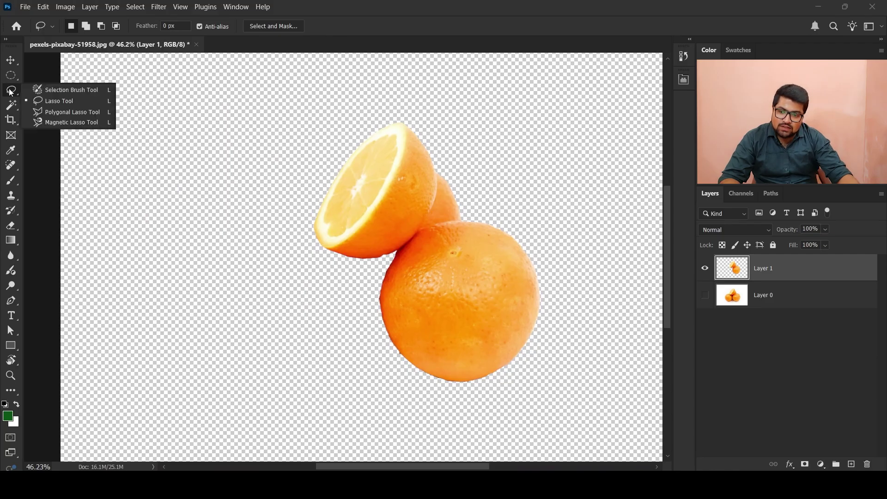
click(80, 122)
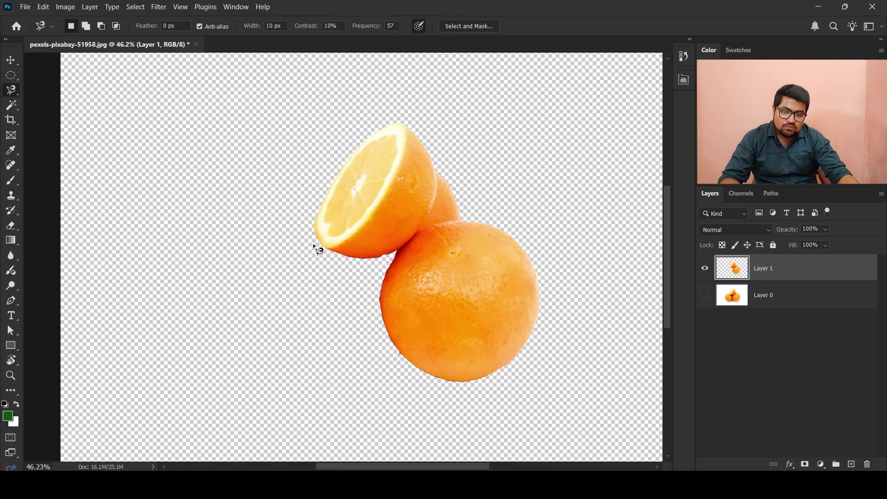
click(705, 298)
scroll(483, 196, up, 8)
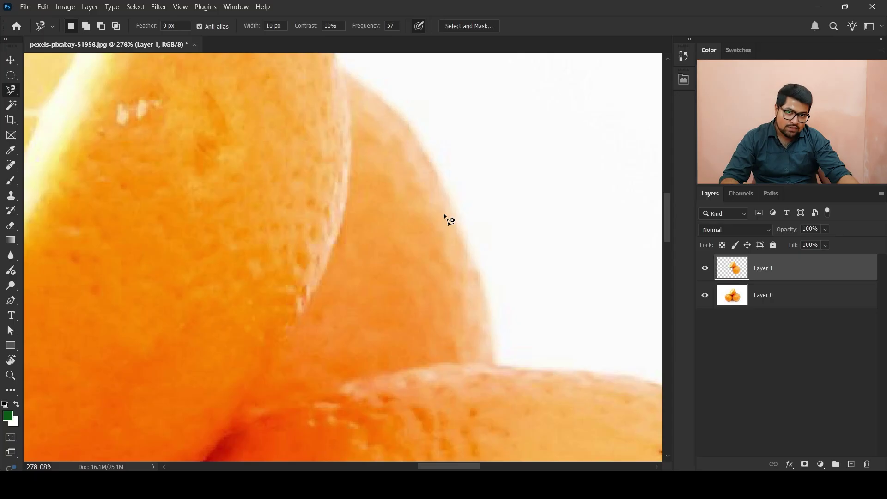
scroll(444, 214, down, 4)
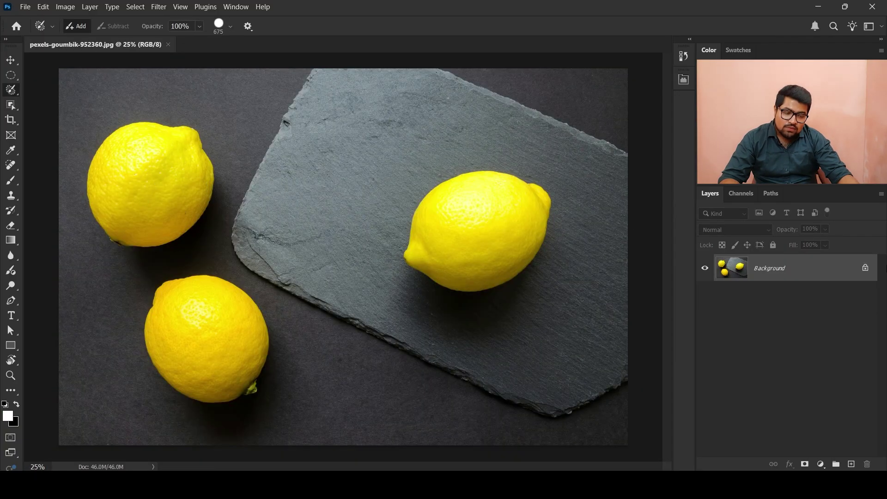
Unlock the lemon photo's Background layer and activate the Selection Brush Tool
click(865, 270)
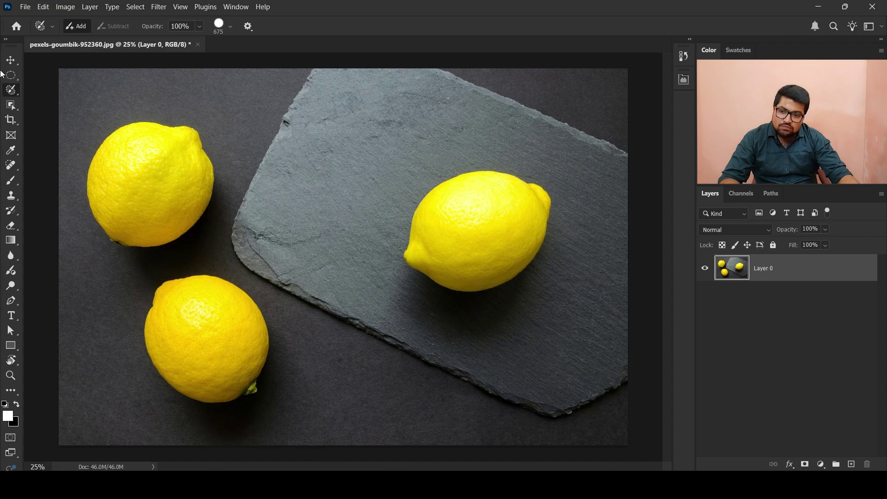
right_click(12, 96)
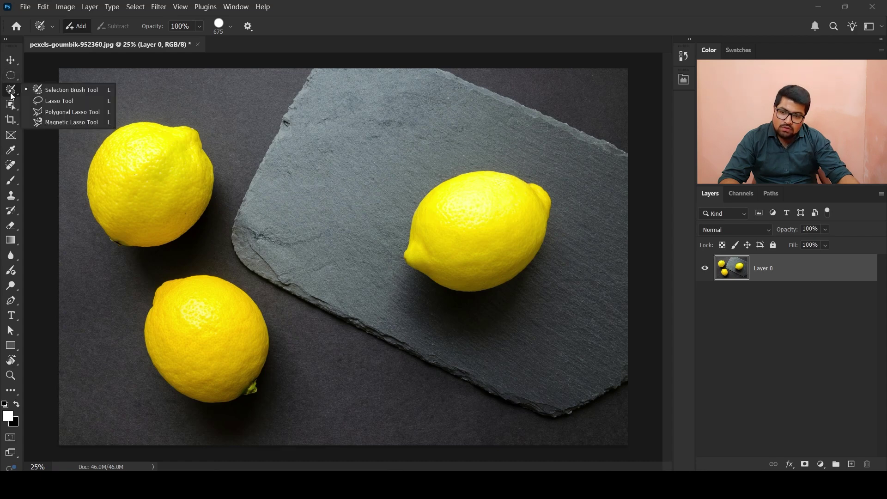
click(55, 91)
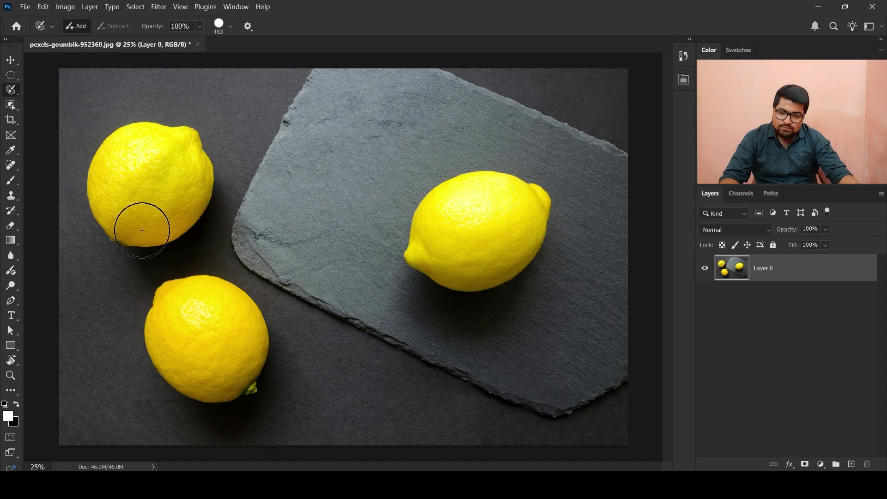
scroll(112, 184, up, 2)
scroll(112, 183, up, 1)
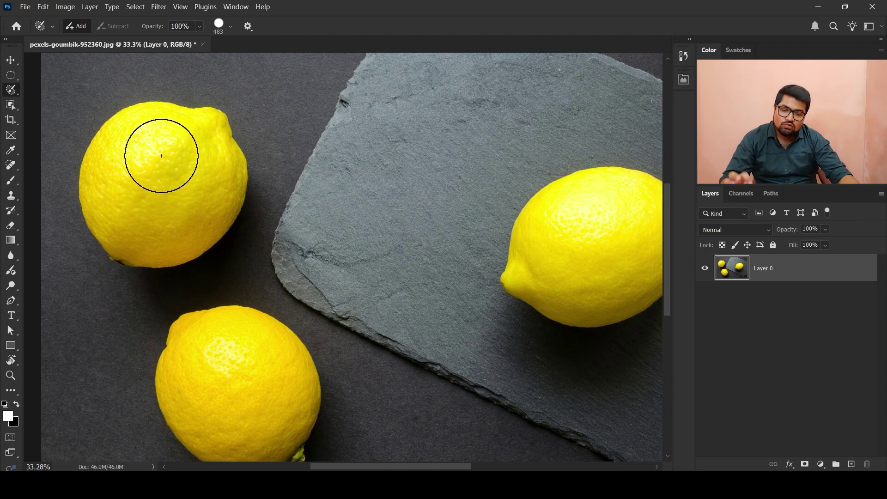
Try smaller and larger selection brush sizes over the upper-left lemon and set the size to 300
key(bracketleft)
key(bracketleft)
key(bracketleft)
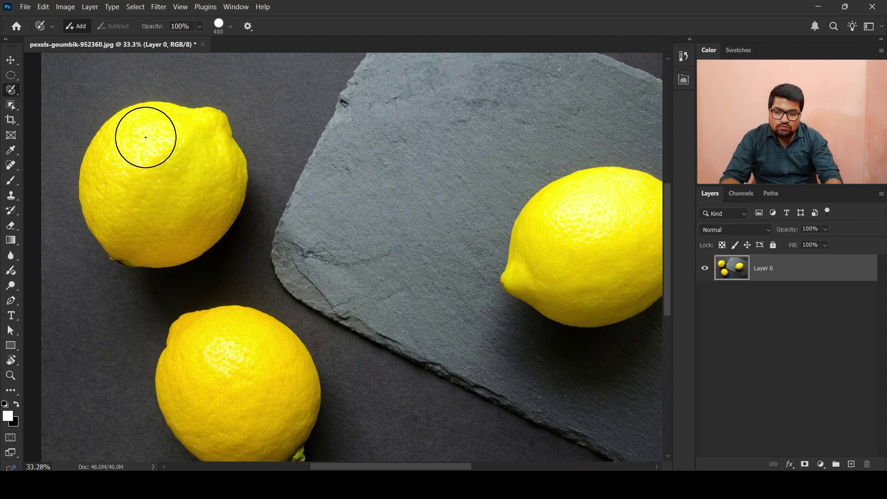
key(bracketright)
key(bracketright)
key(bracketright)
key(bracketright)
key(bracketright)
key(bracketright)
key(bracketright)
key(bracketright)
key(bracketright)
key(bracketright)
key(bracketright)
key(bracketleft)
key(bracketleft)
key(bracketleft)
key(bracketleft)
key(bracketleft)
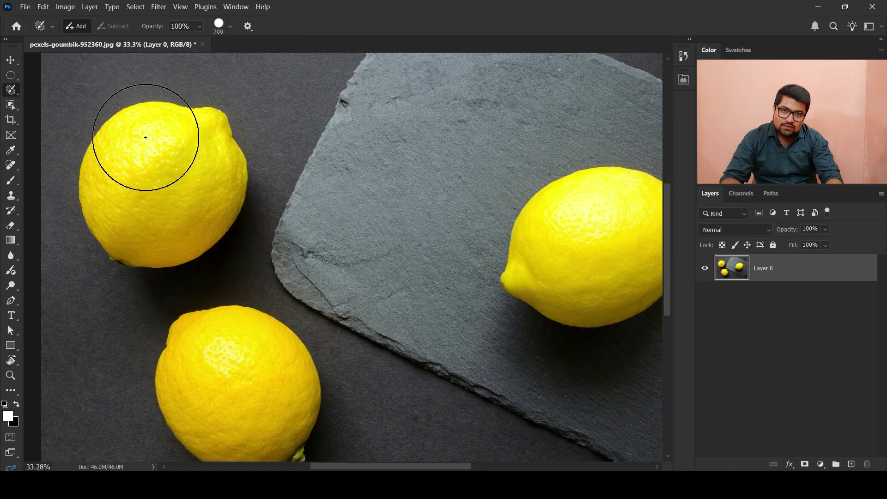
key(bracketleft)
Open Notepad and clear all of its existing notes
key(super)
text(text)
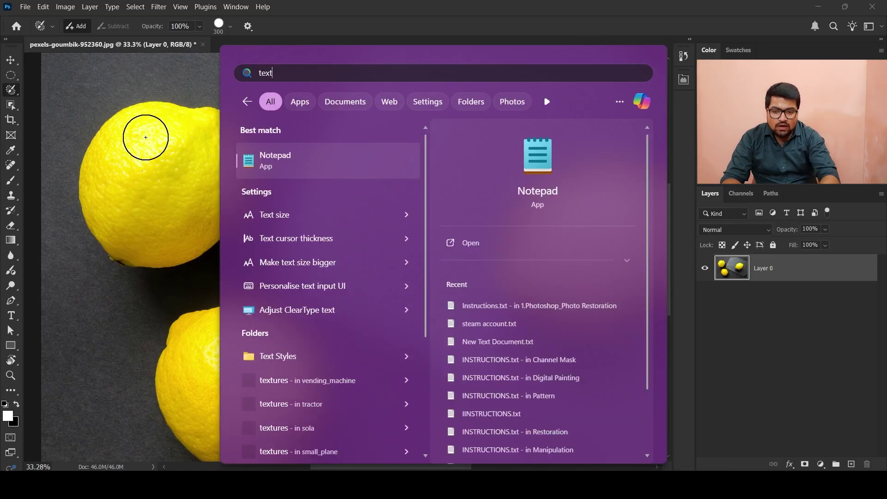
key(Return)
key(ctrl+a)
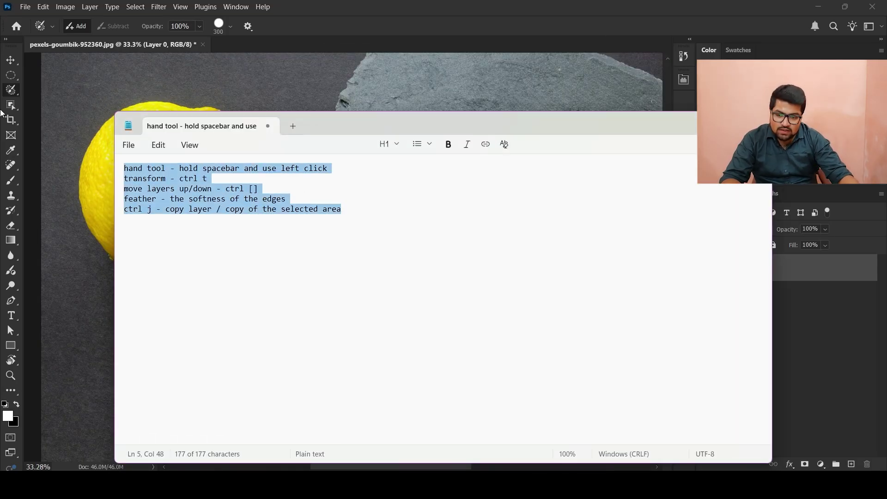
key(BackSpace)
Write the enlarged note "[] - brush size" and return to Photoshop
scroll(187, 183, up, 1)
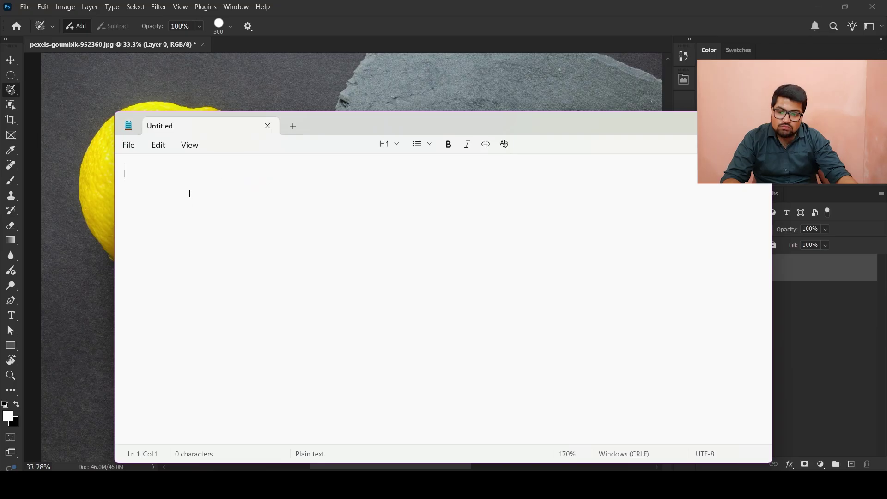
text([] -)
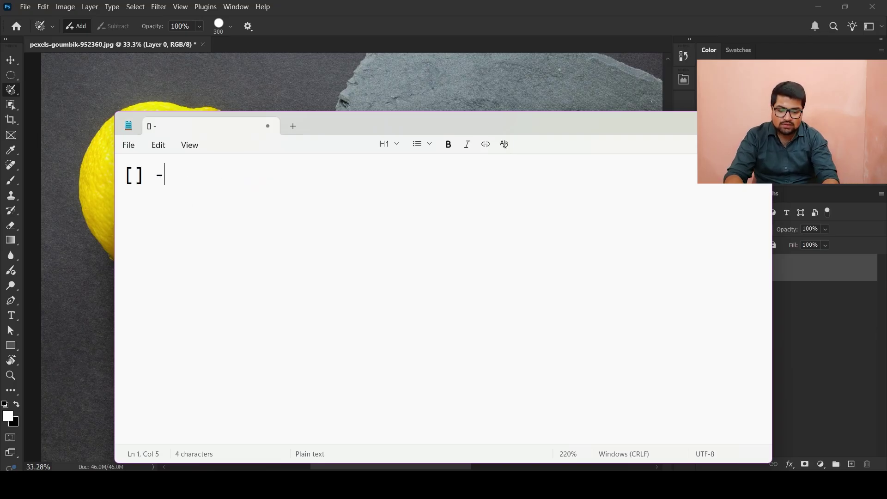
text( brush size)
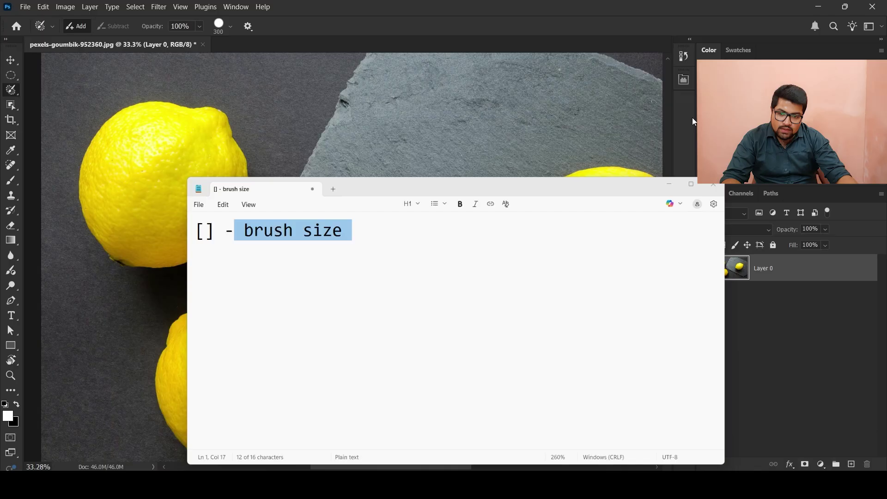
click(692, 117)
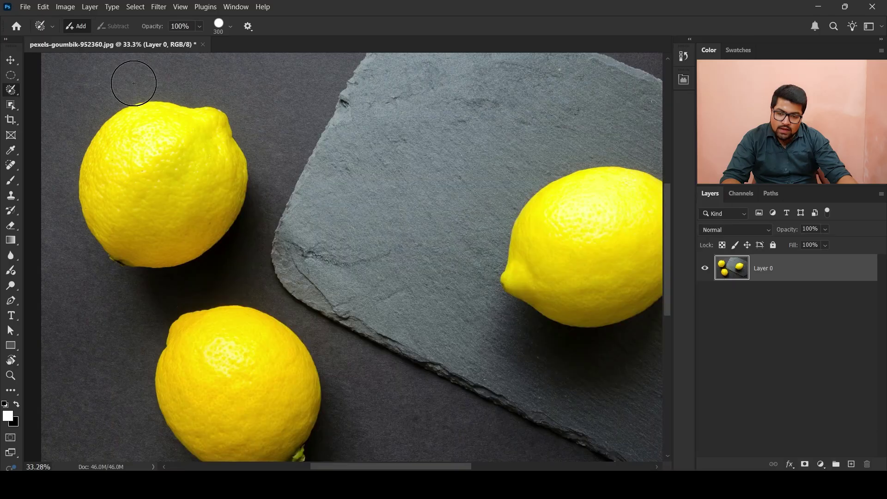
Paint over the whole upper-left lemon with the Selection Brush at size 300
scroll(129, 144, up, 2)
scroll(133, 168, down, 2)
scroll(133, 174, up, 1)
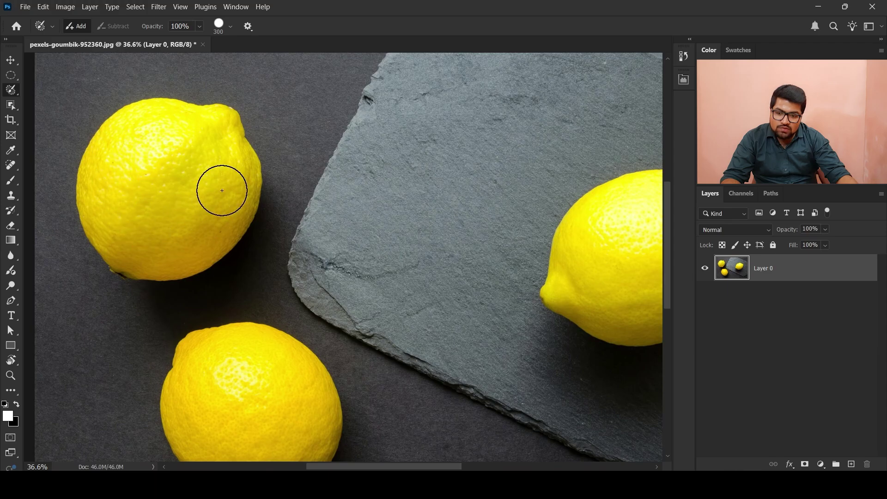
scroll(214, 194, down, 1)
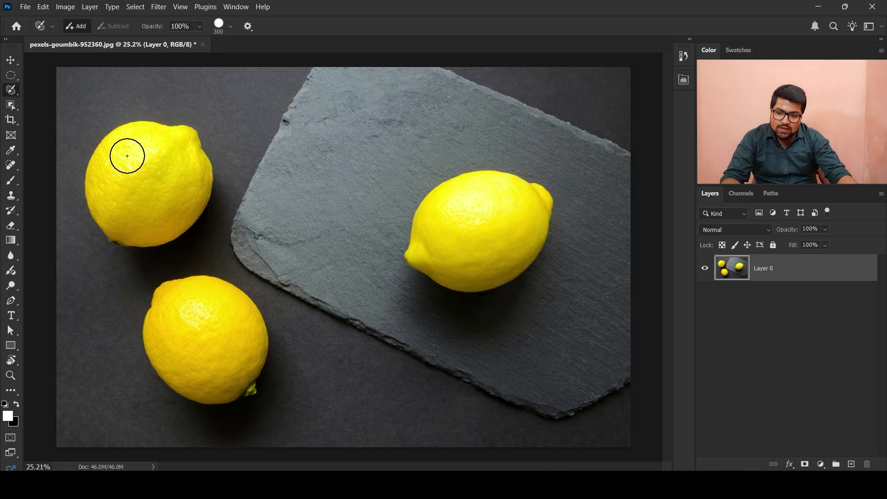
mouse_move(122, 147)
mouse_down()
mouse_move(104, 190)
mouse_move(126, 233)
mouse_move(169, 224)
mouse_move(200, 181)
mouse_move(180, 144)
mouse_move(143, 134)
mouse_move(128, 145)
mouse_move(120, 176)
mouse_move(137, 202)
mouse_move(170, 198)
mouse_move(177, 175)
mouse_move(171, 161)
mouse_move(152, 180)
mouse_up()
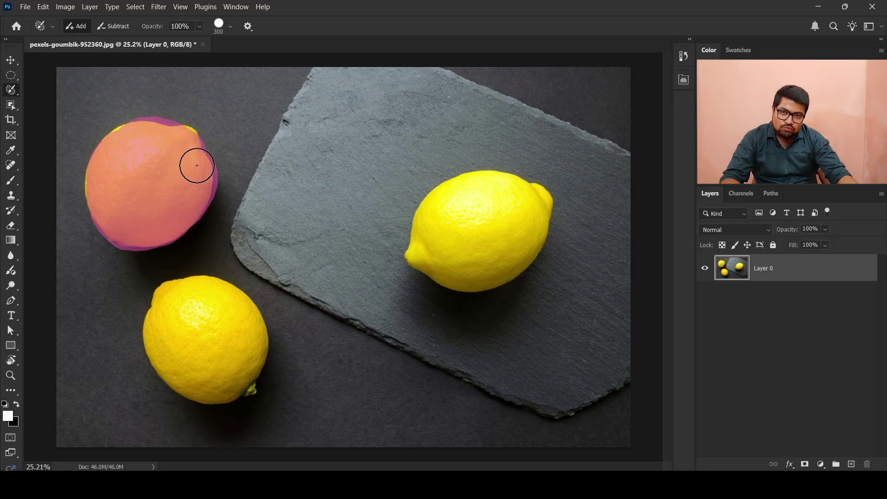
Switch to the Elliptical Marquee Tool to show the painted area as a selection outline, and inspect the lemon's right edge
click(12, 77)
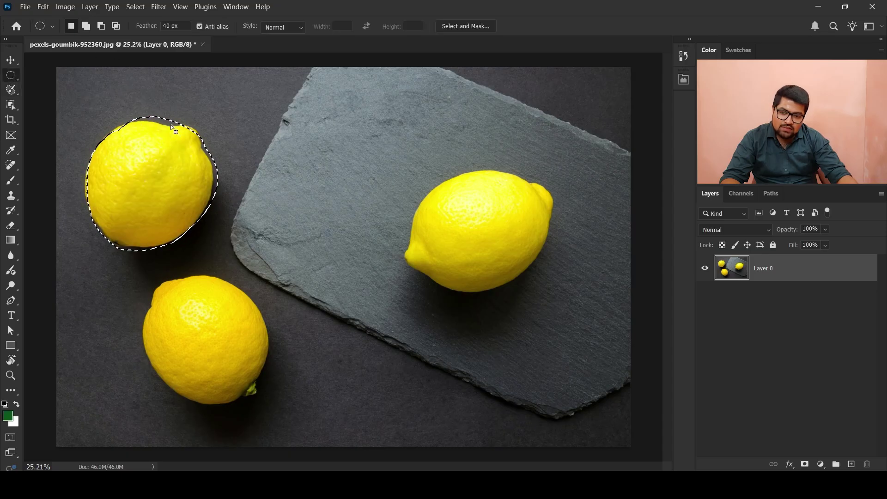
scroll(198, 141, up, 1)
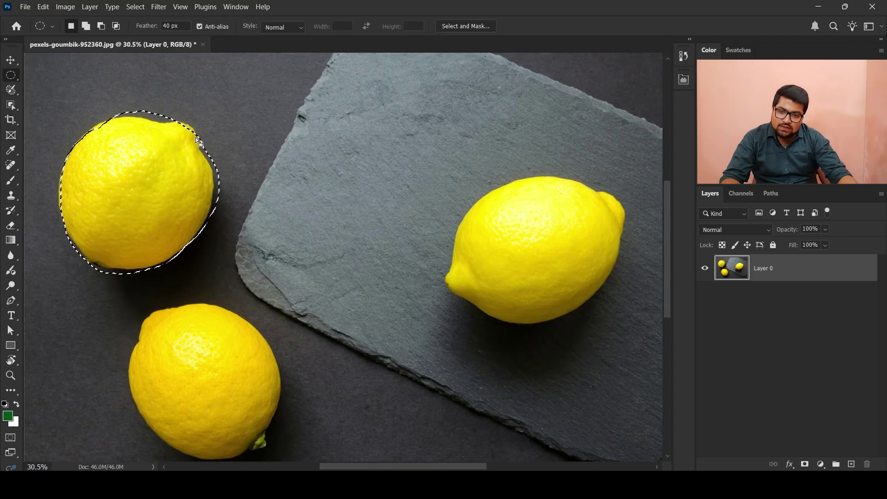
scroll(198, 141, up, 8)
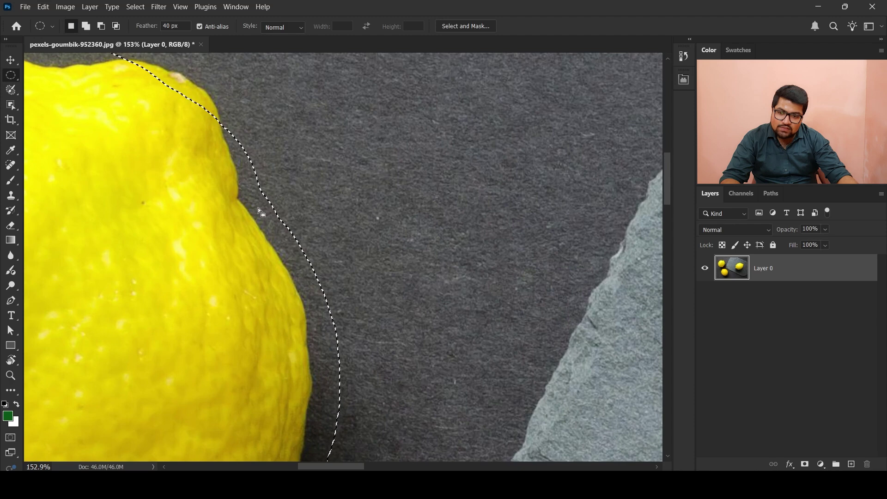
Deselect the painted selection around the upper-left lemon
scroll(306, 277, down, 1)
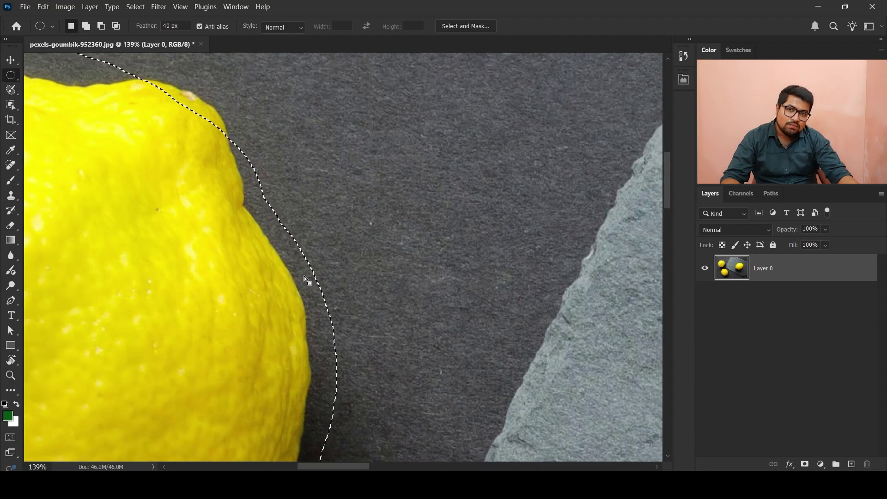
scroll(304, 275, down, 5)
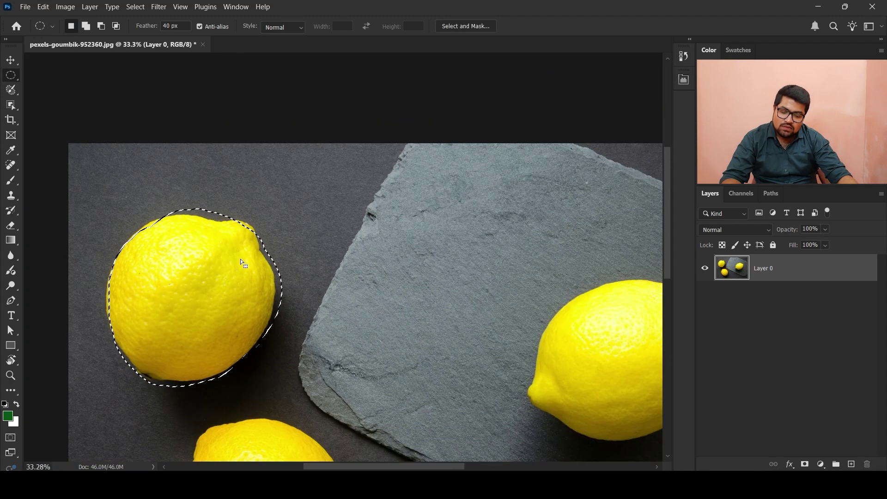
scroll(240, 262, up, 3)
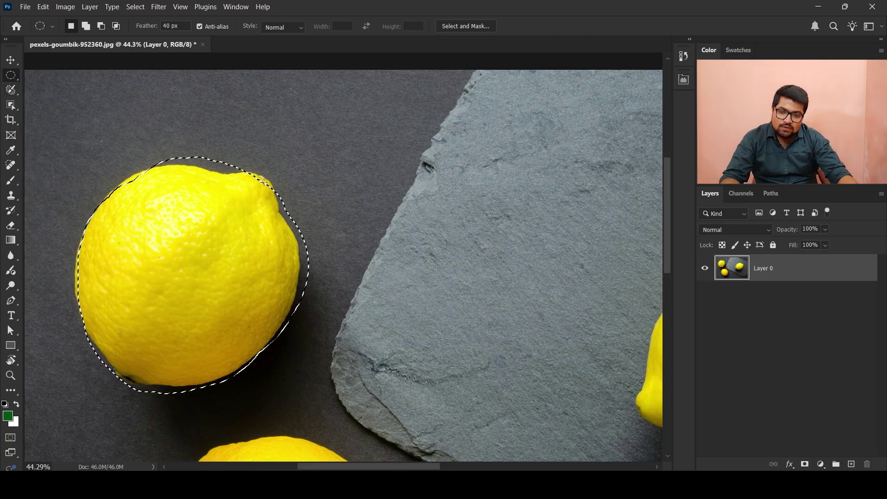
click(210, 372)
Show the selection tool groups, trying the Quick Selection Tool and switching back to the Object Selection Tool
click(11, 91)
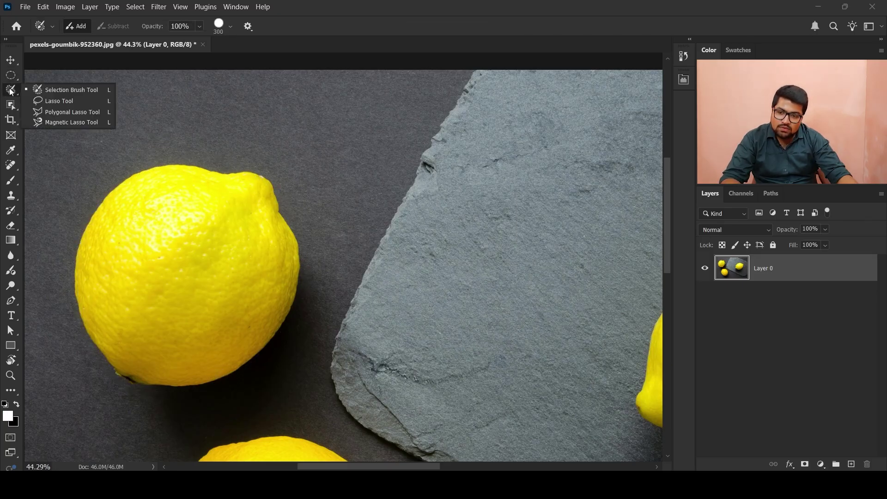
click(11, 105)
right_click(16, 106)
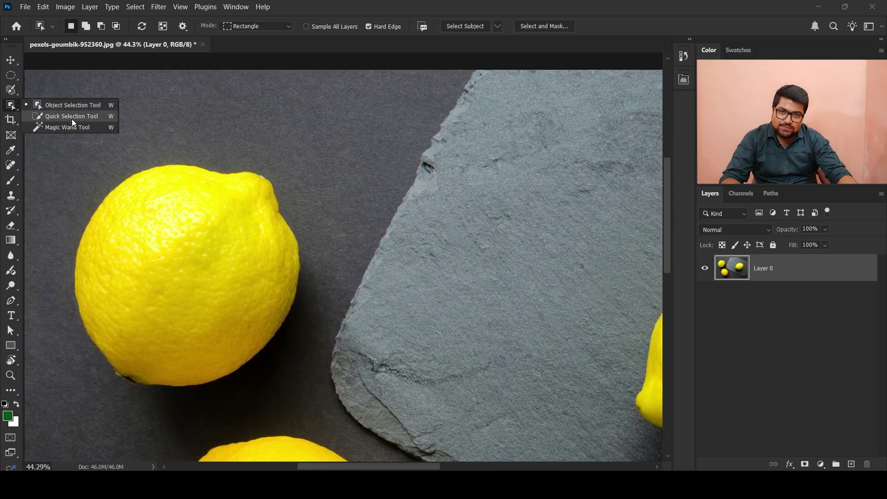
click(72, 120)
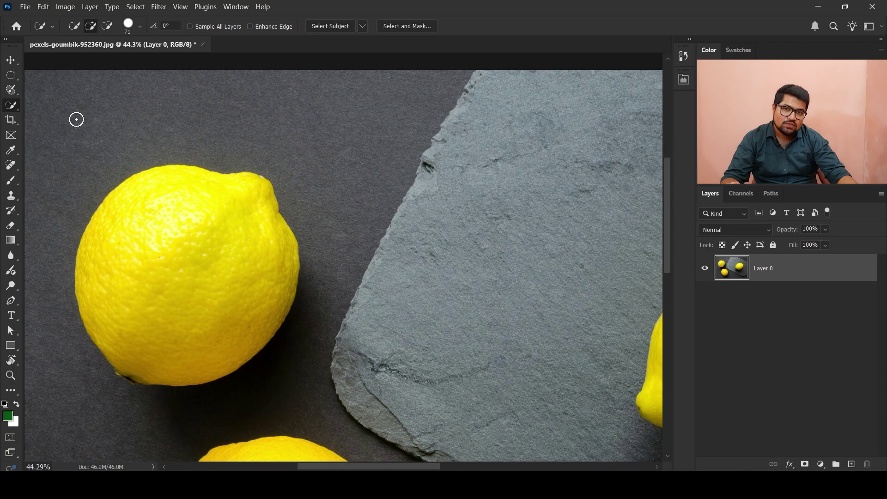
right_click(15, 107)
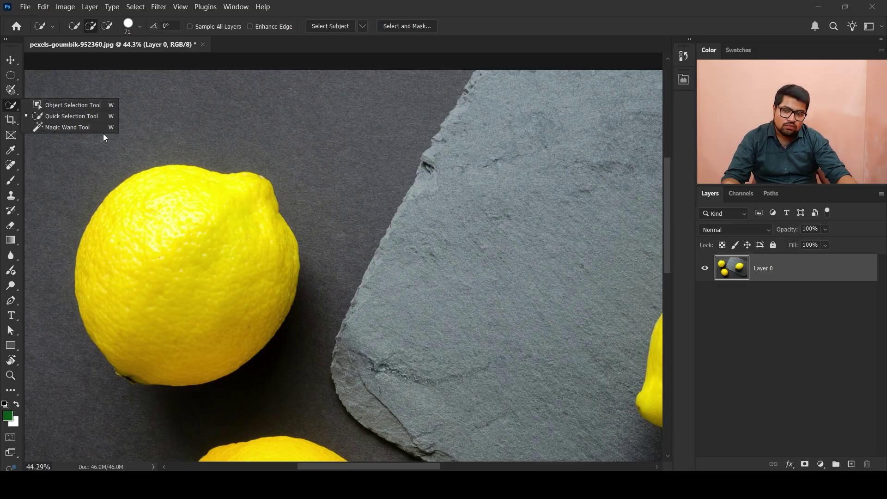
click(103, 104)
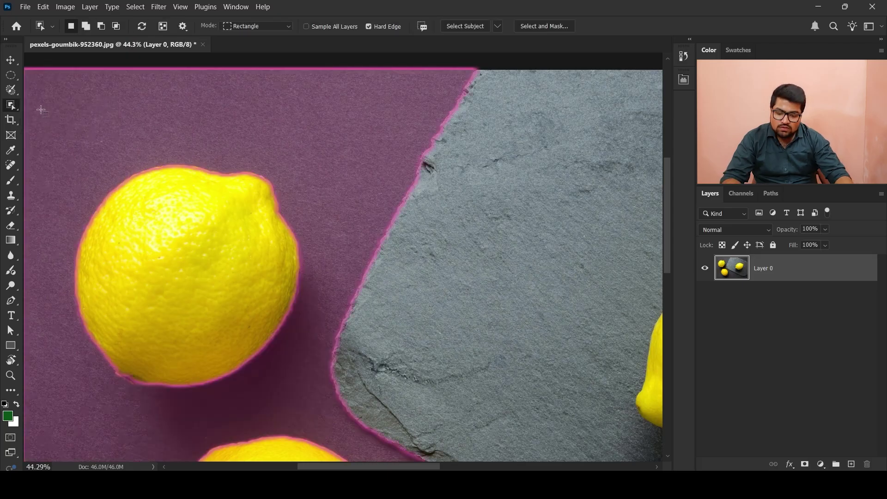
Cycle repeatedly through the Object Selection, Quick Selection and Magic Wand tools to demonstrate switching between them
key(shift+w)
key(shift+w)
key(shift+w)
key(shift+w)
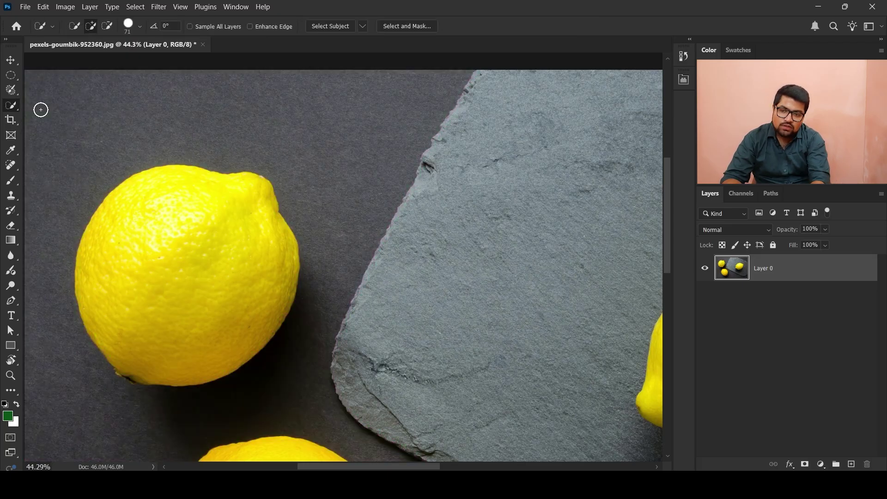
key(shift+w)
key(shift+w)
key(shift+w)
key(shift+w)
key(shift+w)
key(shift+w)
key(shift+w)
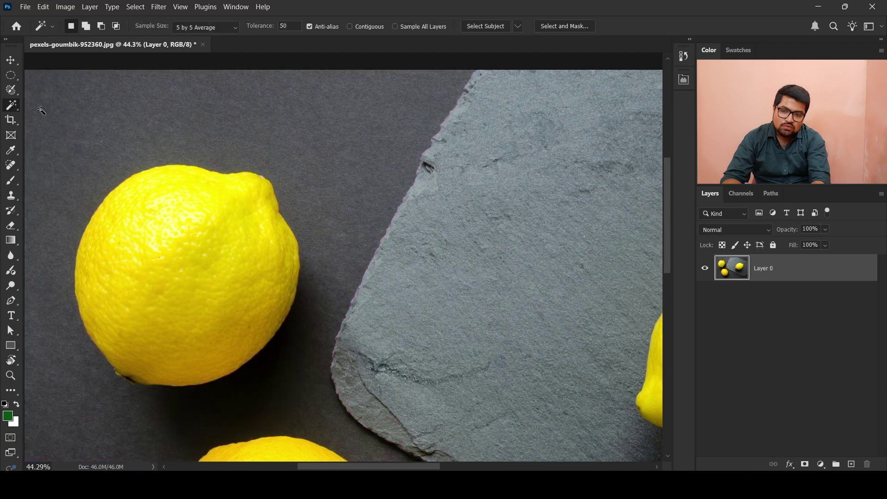
key(shift+w)
key(shift+w)
key(shift+w)
key(shift+w)
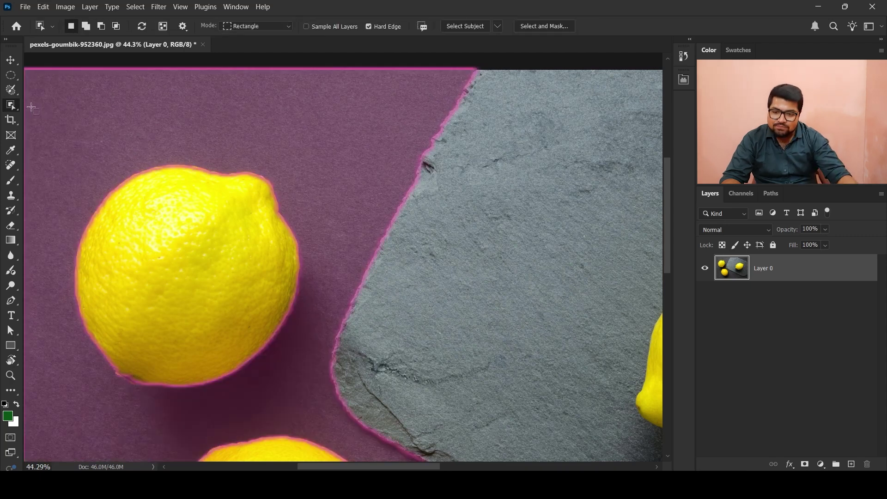
Select the whole upper-left lemon by brushing over it with the Quick Selection Tool at size 71
right_click(17, 105)
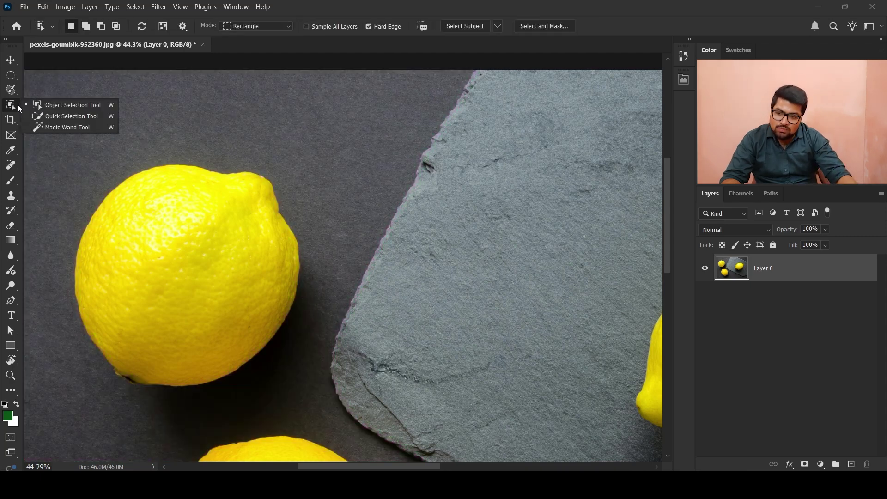
click(78, 118)
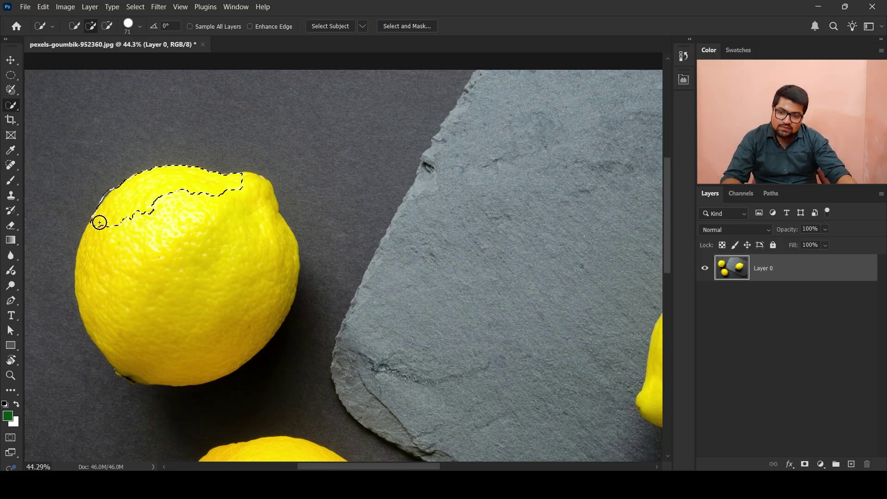
drag(95, 239, 89, 263)
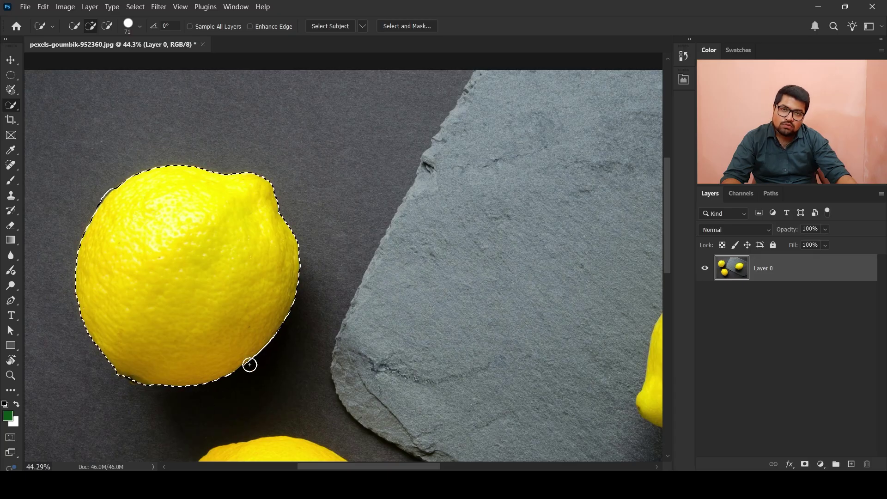
Subtract the excess background along the lemon's upper-left edge from the selection with the Quick Selection Tool
scroll(43, 162, up, 6)
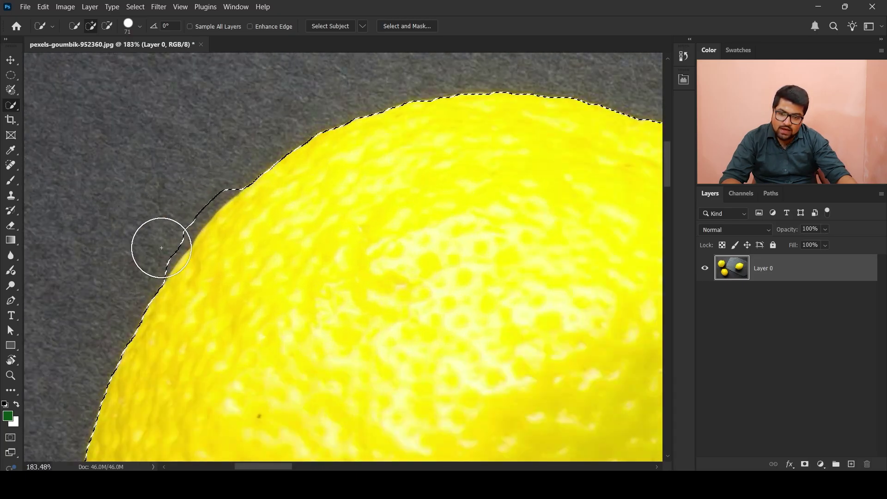
key(alt)
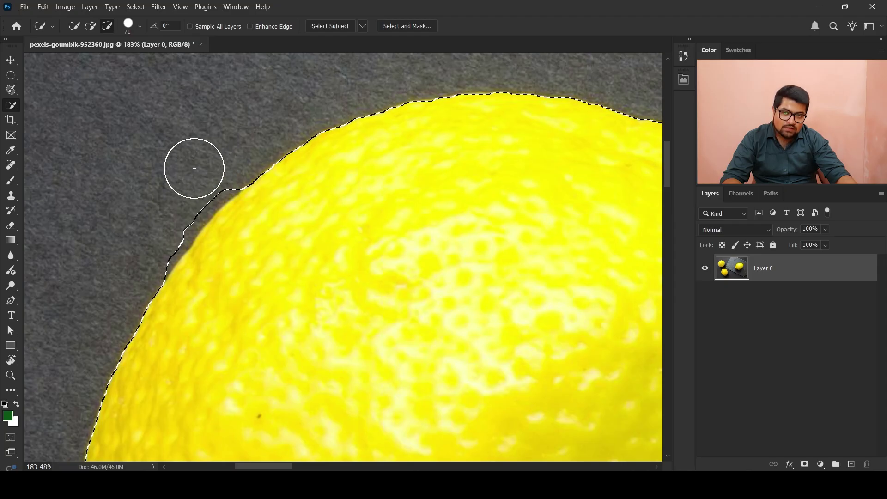
mouse_move(198, 165)
mouse_down()
mouse_move(147, 247)
mouse_move(164, 230)
mouse_up()
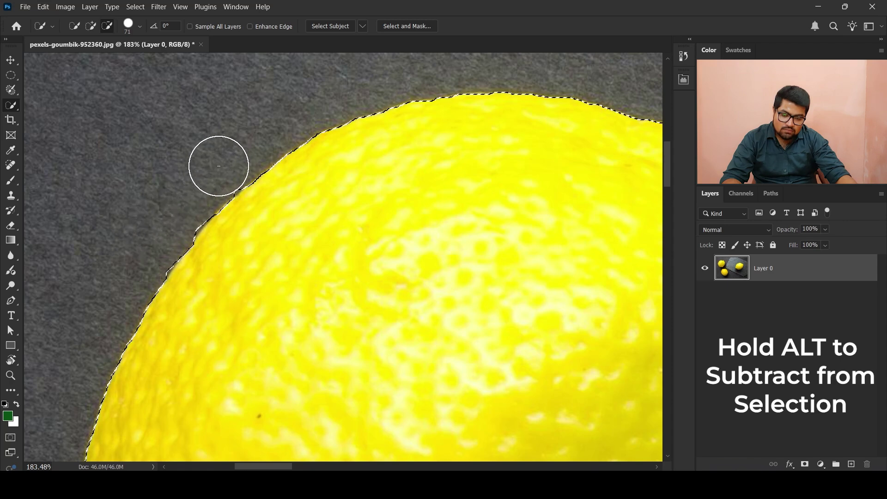
Add the missing dark stem tip at the lemon's lower-left edge to the selection with the Lasso Tool
scroll(219, 166, down, 6)
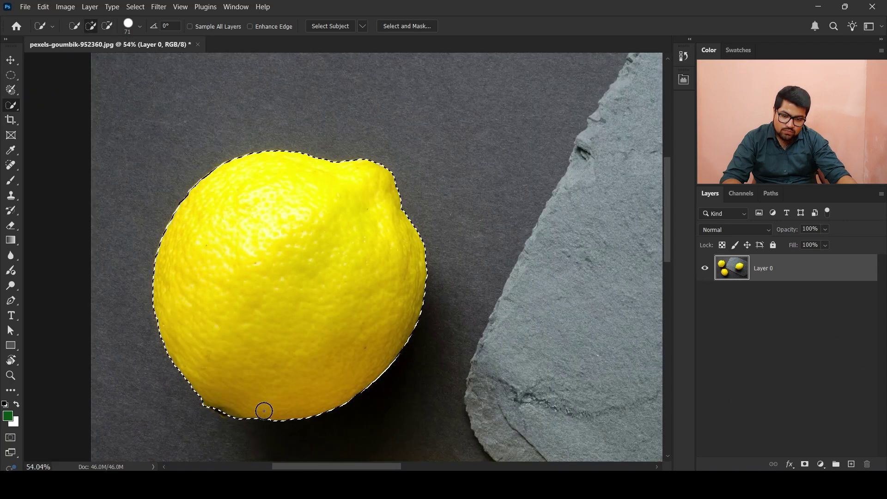
scroll(263, 411, up, 8)
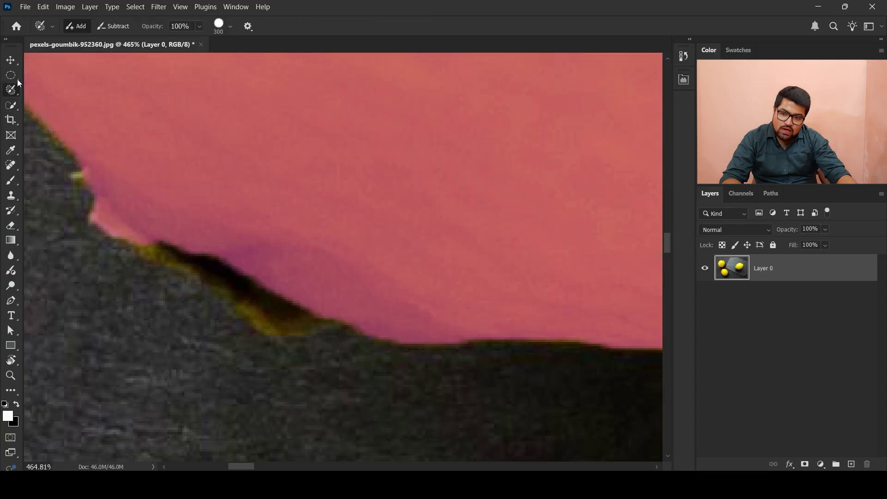
click(11, 89)
click(44, 89)
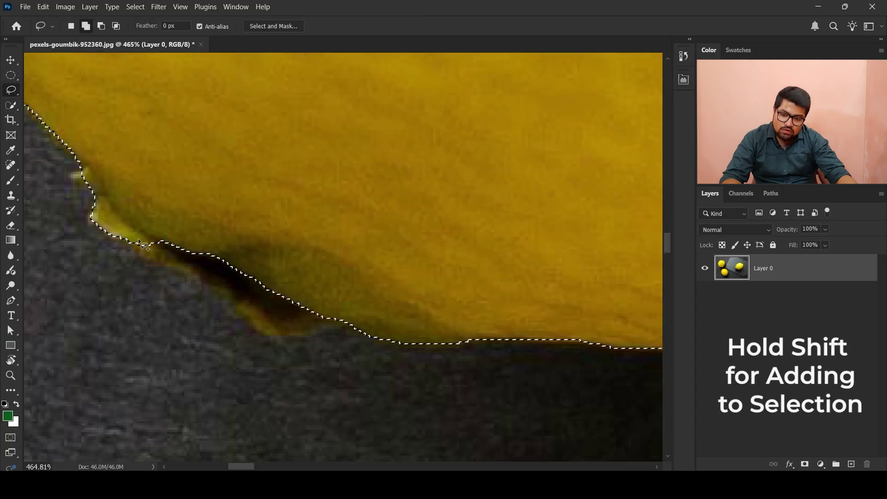
drag(136, 240, 138, 257)
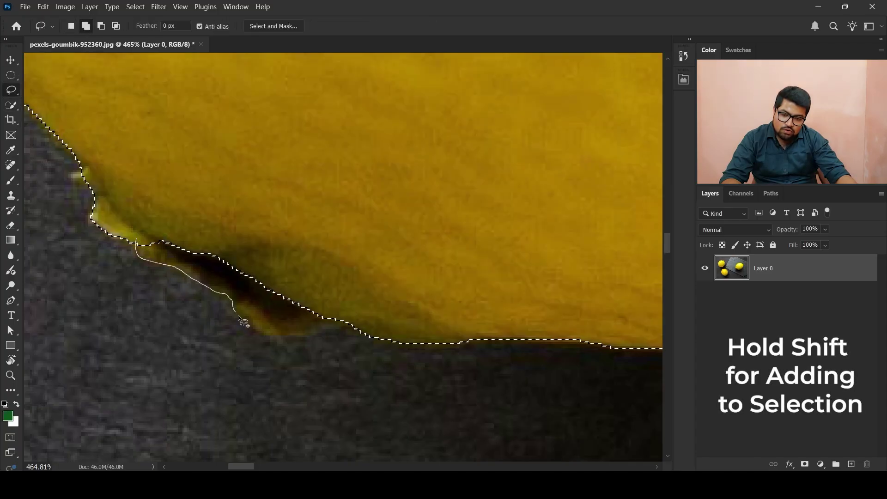
drag(333, 328, 280, 187)
scroll(279, 188, down, 6)
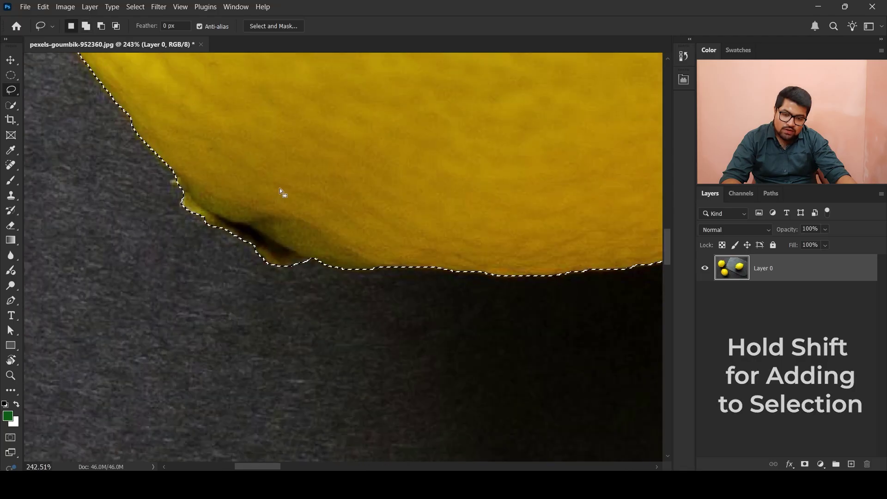
Subtract the small background bulges along the lemon's upper-left edge from the selection with the Lasso Tool
drag(318, 143, 256, 411)
drag(204, 151, 386, 408)
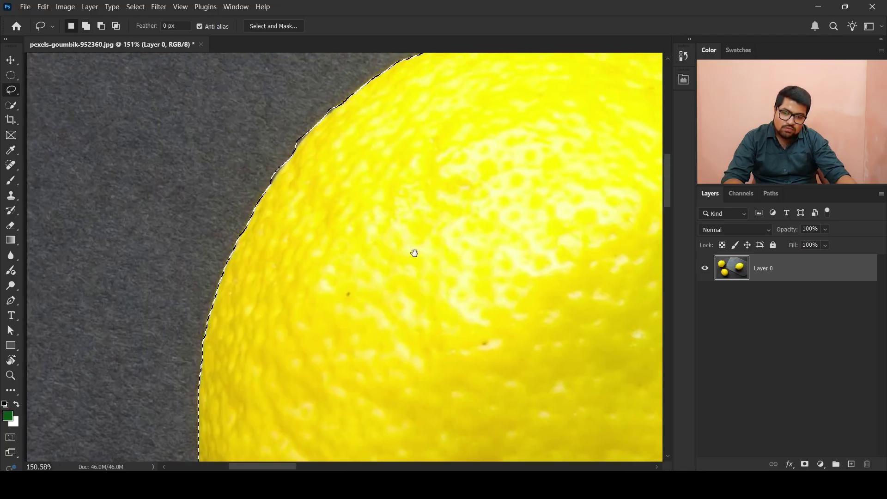
drag(413, 252, 367, 323)
scroll(269, 137, up, 5)
scroll(296, 190, up, 1)
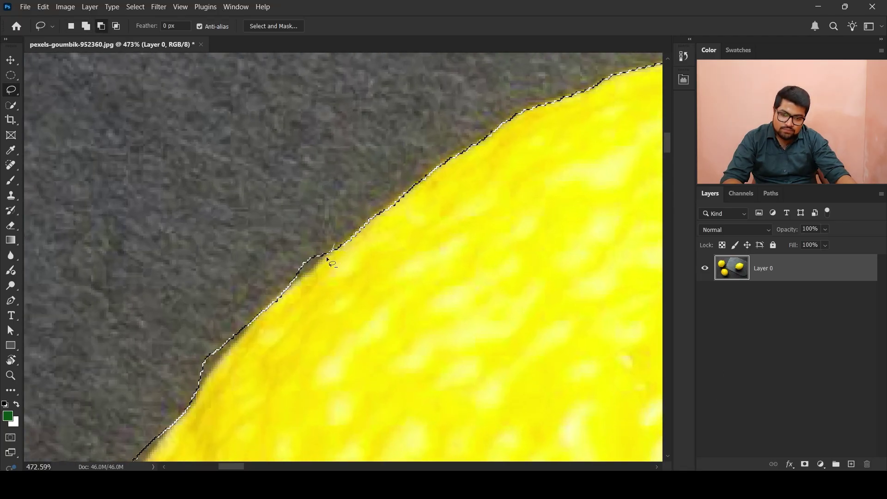
drag(257, 284, 266, 264)
drag(281, 354, 329, 197)
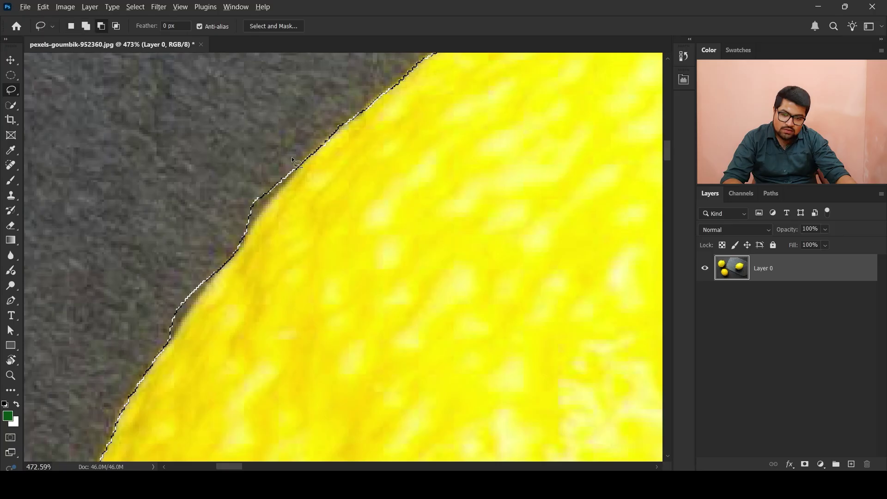
mouse_move(294, 156)
mouse_down()
mouse_move(296, 169)
mouse_move(206, 226)
mouse_up()
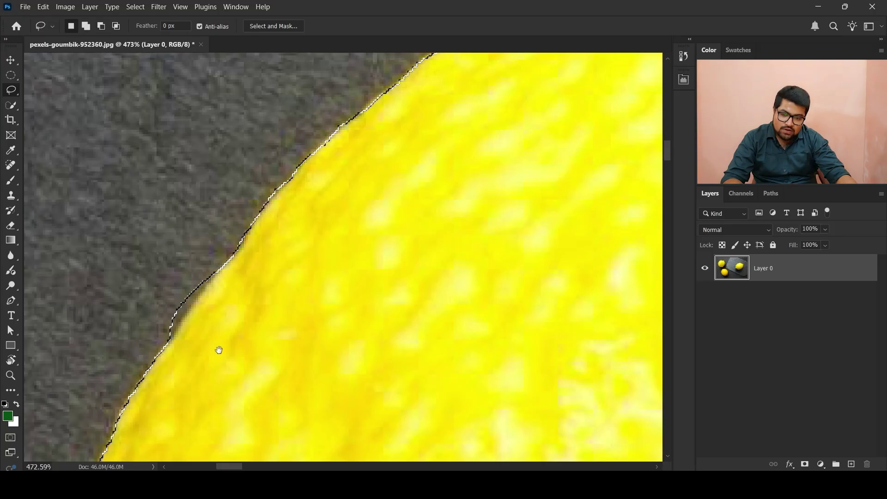
drag(218, 350, 282, 210)
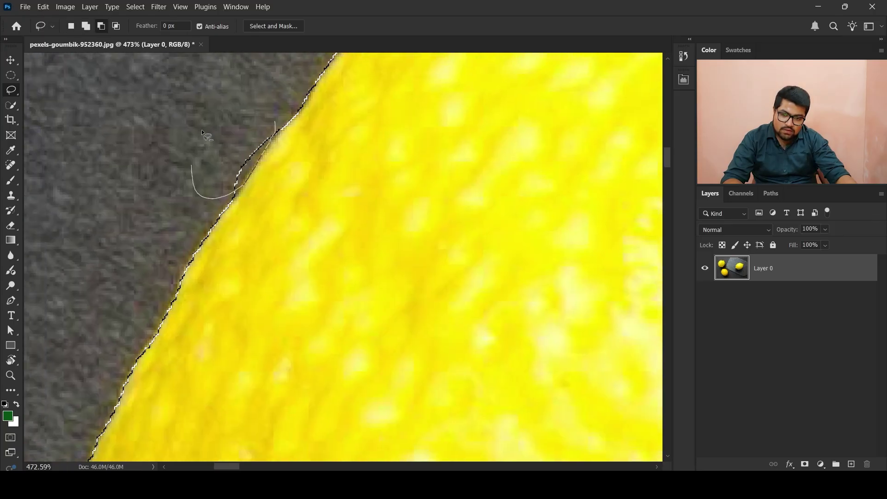
drag(201, 130, 217, 122)
Examine the selection outline around the lemon's top, right and bottom edges for inaccuracies
scroll(238, 198, down, 6)
drag(378, 221, 75, 290)
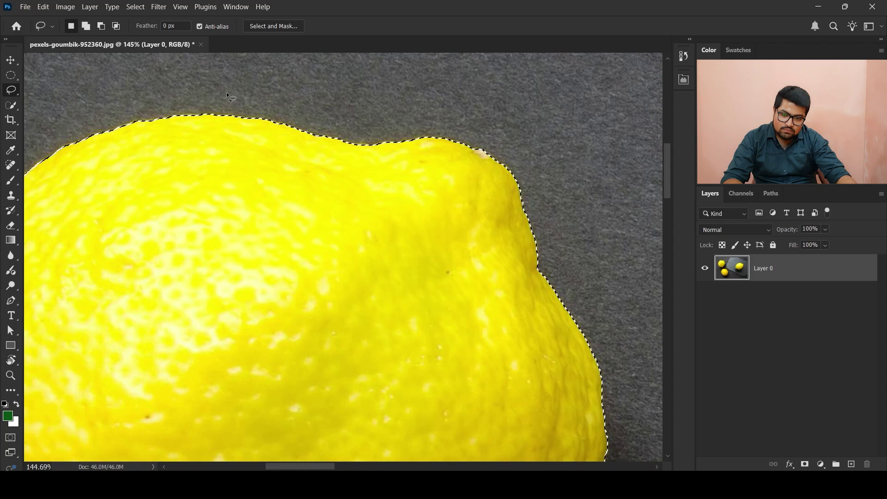
scroll(332, 125, up, 6)
drag(576, 182, 289, 76)
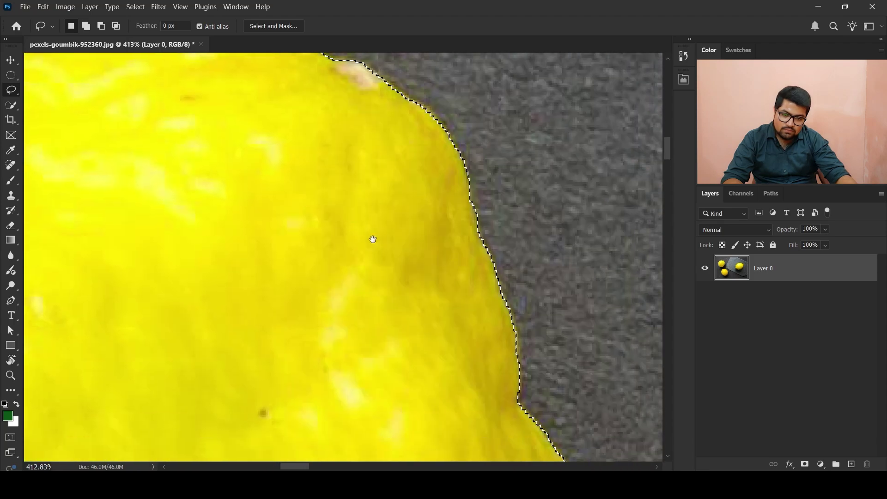
scroll(372, 239, down, 6)
drag(440, 394, 402, 285)
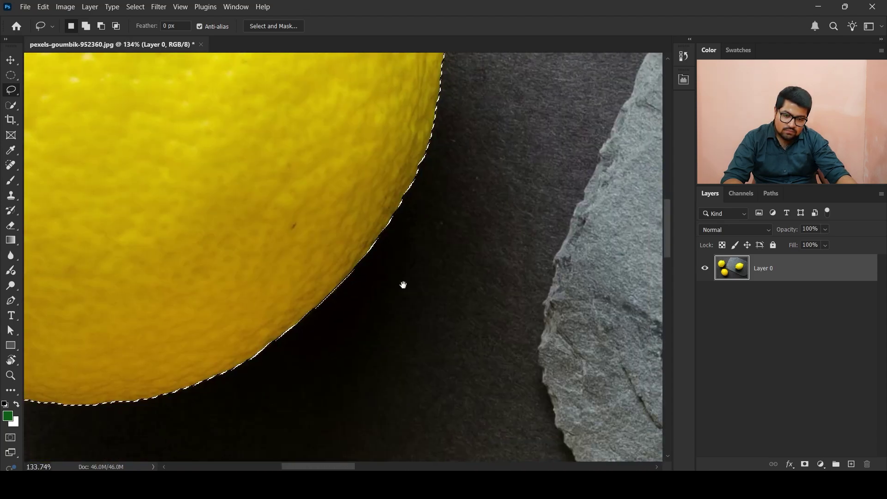
scroll(373, 267, up, 6)
scroll(312, 225, down, 8)
drag(118, 296, 377, 343)
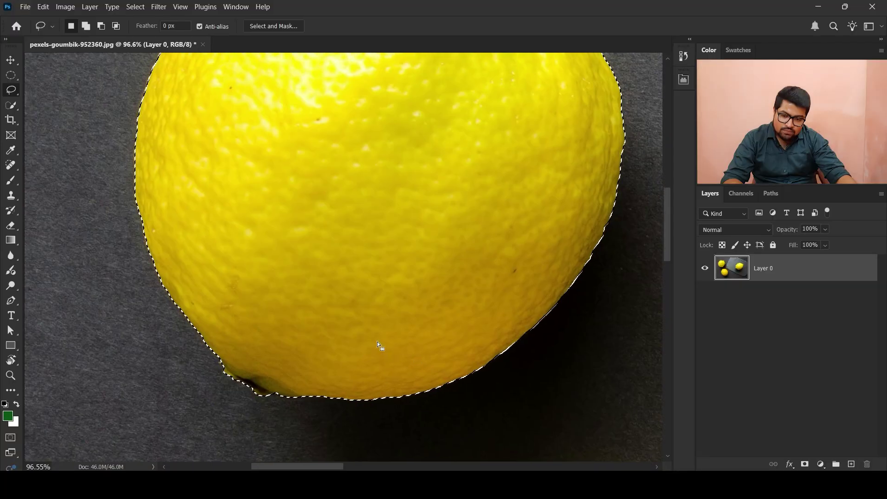
scroll(377, 342, down, 6)
drag(452, 225, 368, 200)
scroll(231, 150, up, 4)
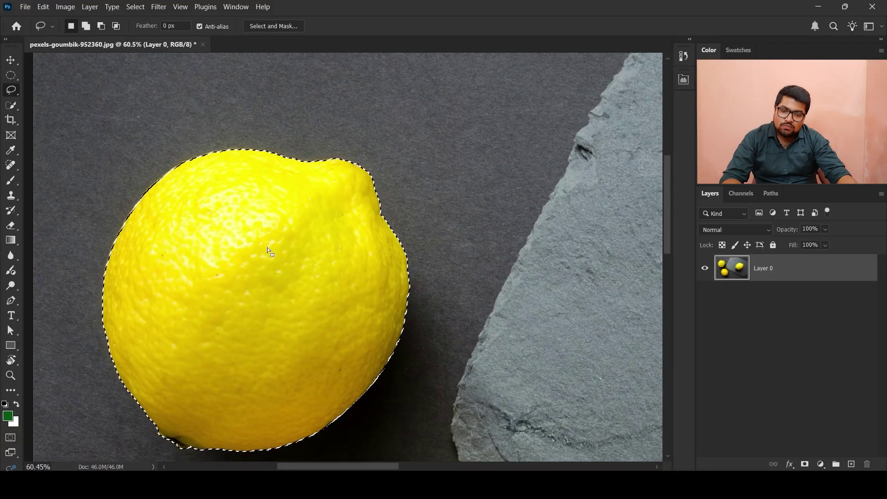
drag(277, 308, 259, 245)
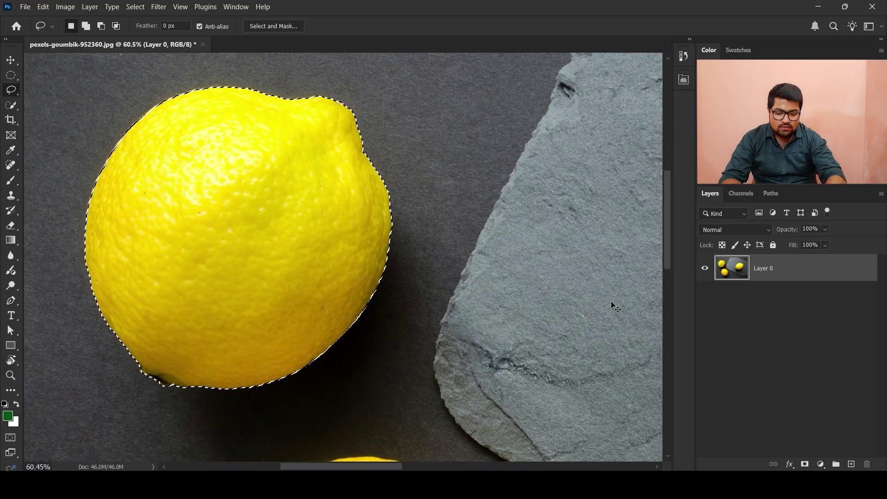
Copy the selected lemon to a new layer and hide Layer 0 to show the cutout alone
key(ctrl+j)
click(704, 296)
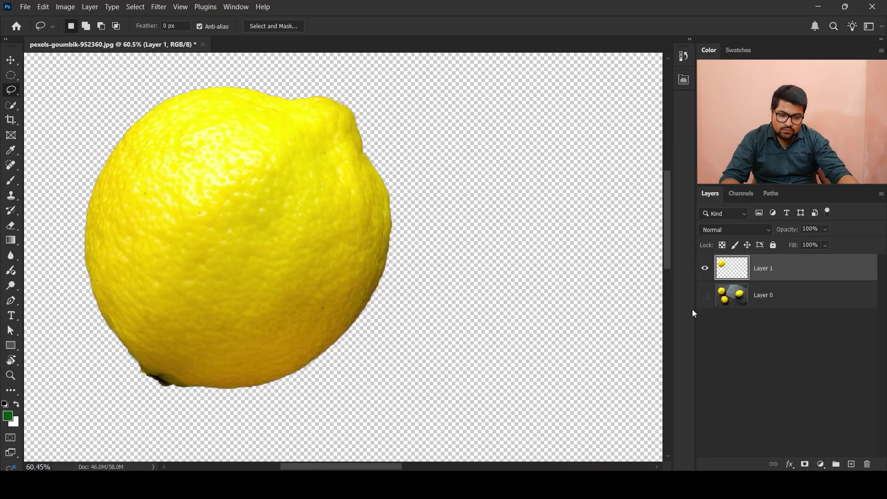
scroll(324, 237, down, 2)
scroll(320, 237, up, 1)
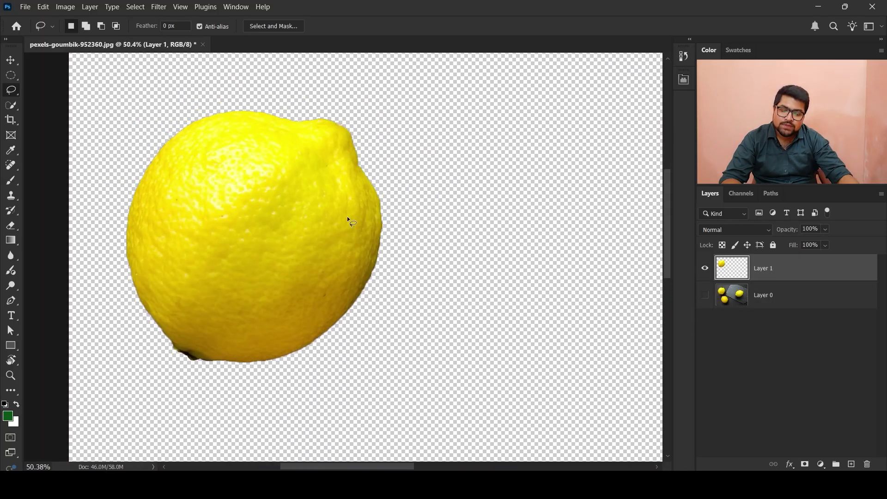
Make Layer 0 visible again beneath the lemon cutout
scroll(369, 211, down, 1)
click(707, 296)
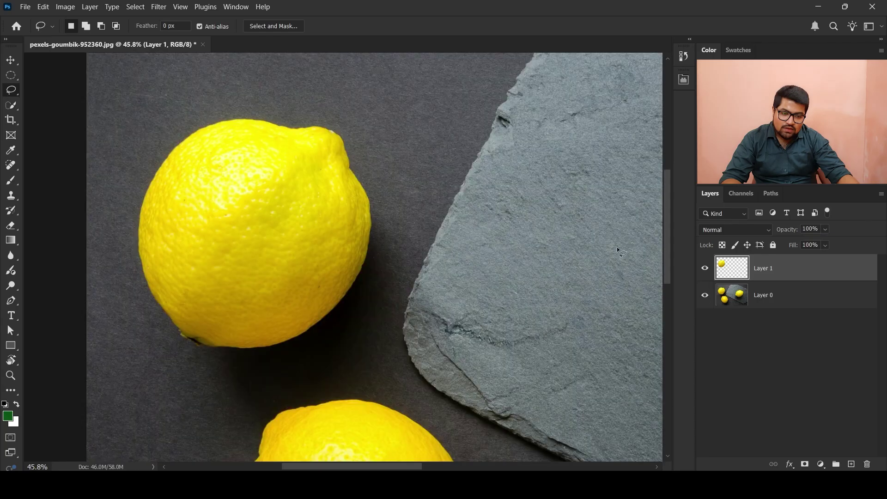
scroll(326, 245, down, 2)
drag(327, 245, 256, 218)
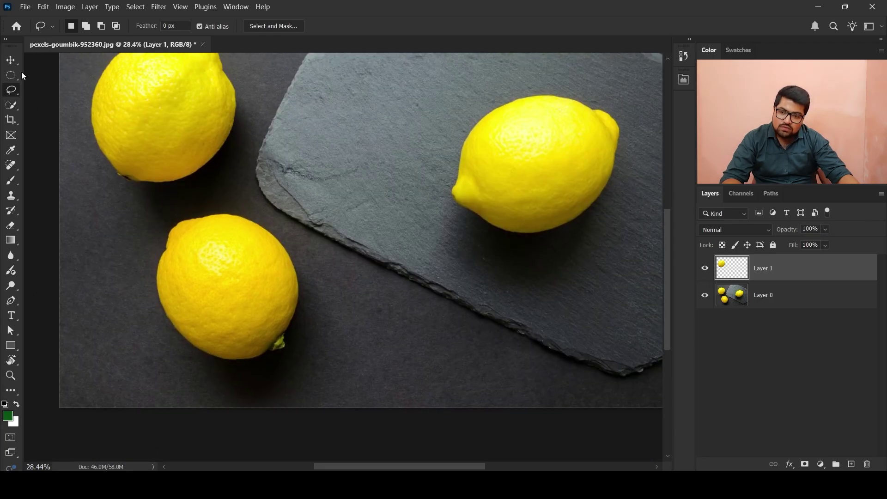
Try to select the lower-left lemon with the Quick Selection Tool while Layer 1 is active, and deselect the result
click(6, 107)
scroll(206, 298, up, 2)
mouse_move(170, 217)
mouse_down()
mouse_move(159, 269)
mouse_move(183, 327)
mouse_move(220, 349)
mouse_move(266, 322)
mouse_move(291, 285)
mouse_up()
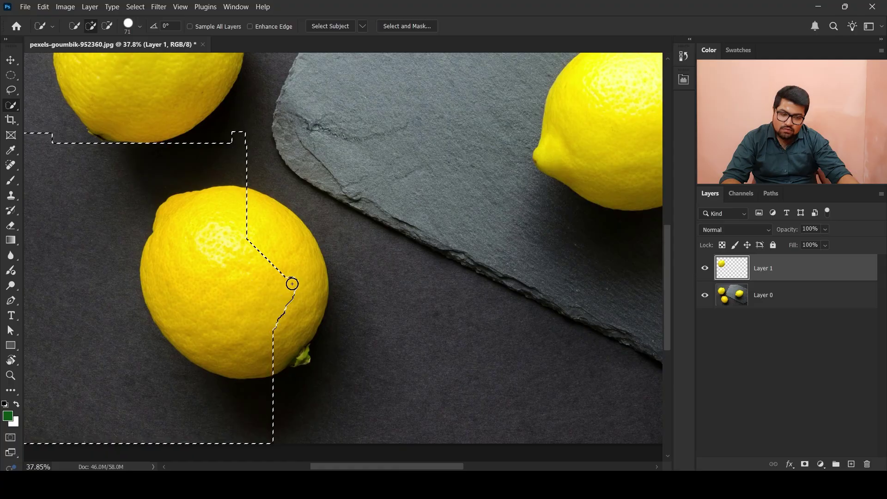
key(ctrl+d)
key(ctrl+z)
key(ctrl+d)
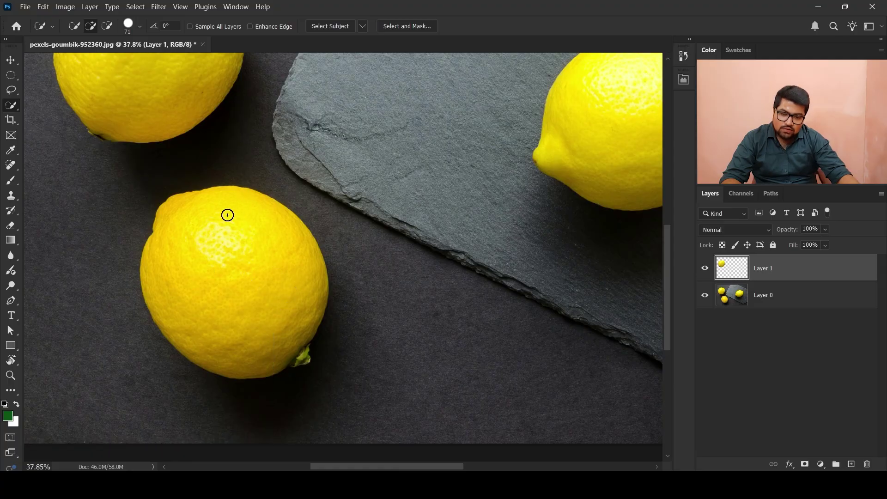
key(ctrl+z)
key(ctrl+d)
scroll(188, 275, down, 5)
key(ctrl+z)
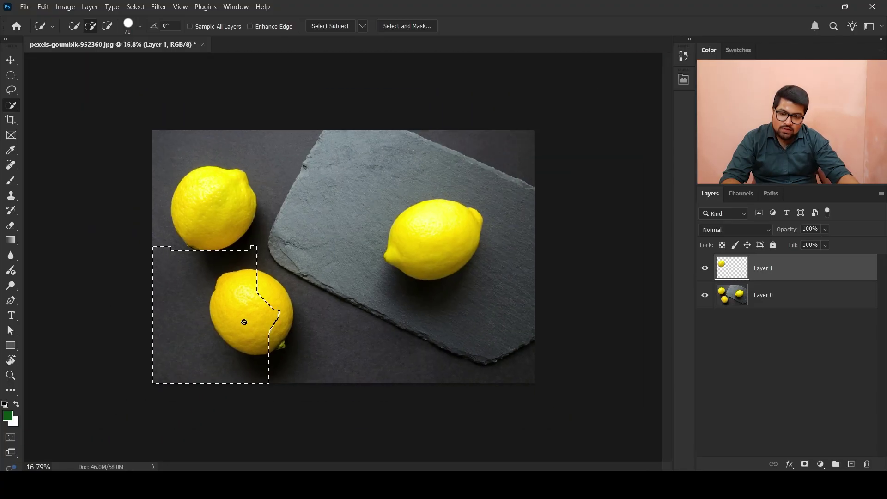
key(ctrl+d)
key(ctrl+z)
key(ctrl+d)
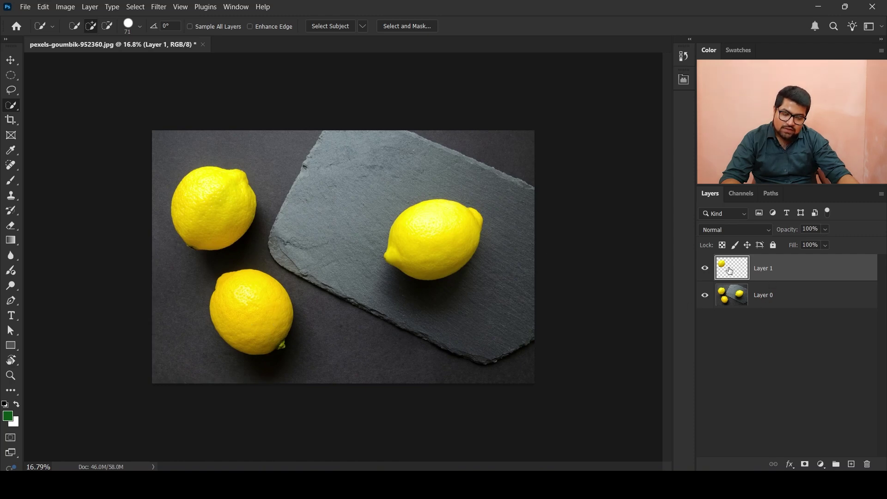
Check Layer 1's contents alone, make Layer 0 visible and active, and select the lower-left lemon with the Quick Selection Tool
click(705, 295)
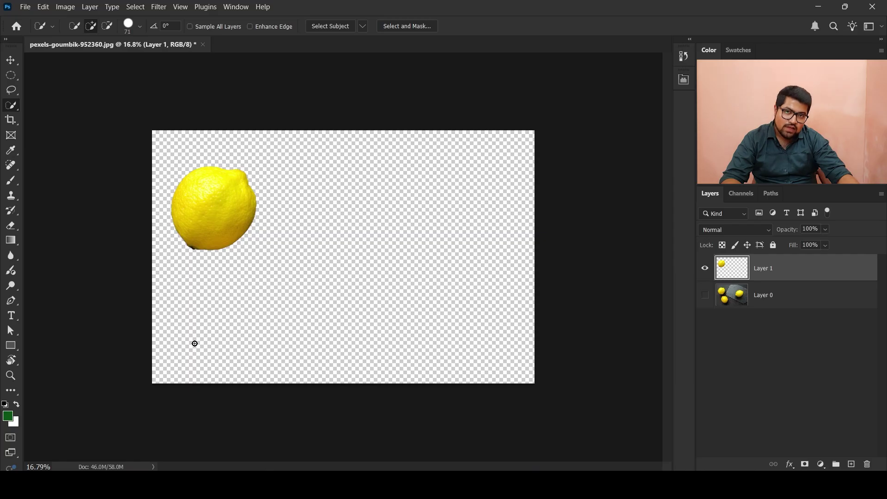
click(705, 296)
click(769, 301)
scroll(202, 204, up, 3)
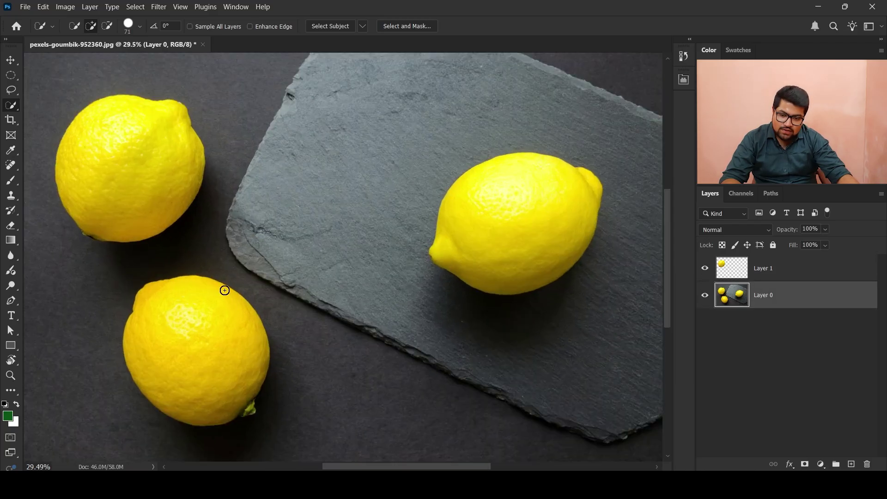
drag(212, 361, 220, 239)
drag(162, 174, 159, 233)
Add the missing tip of the green stem to the lower-left lemon's selection with the Lasso Tool
scroll(146, 209, up, 5)
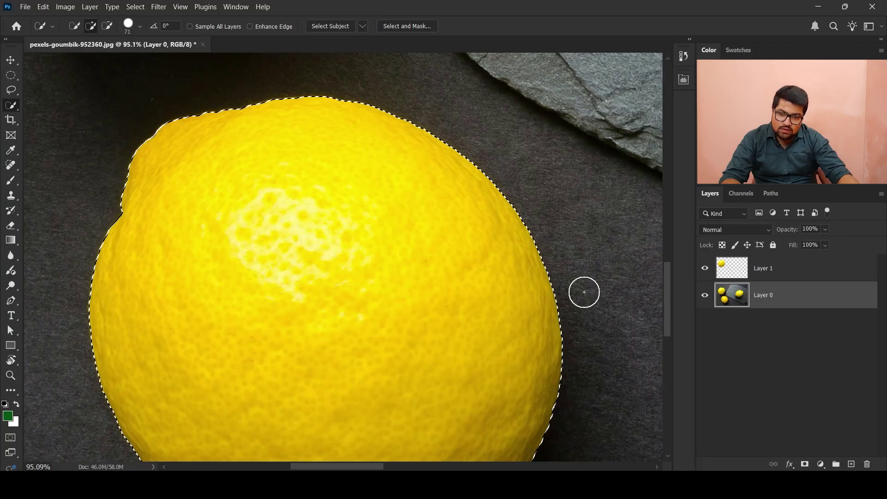
scroll(358, 155, down, 4)
drag(467, 315, 412, 180)
scroll(407, 222, up, 6)
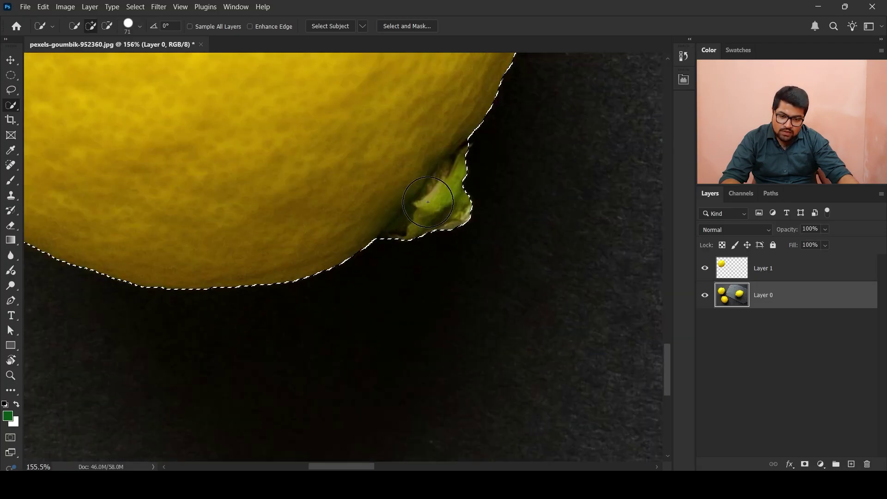
drag(503, 163, 409, 364)
scroll(394, 323, up, 7)
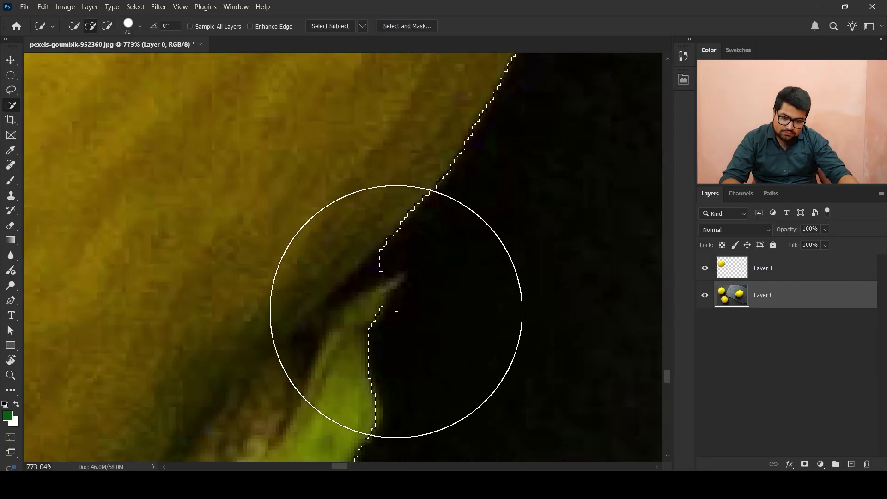
key(l)
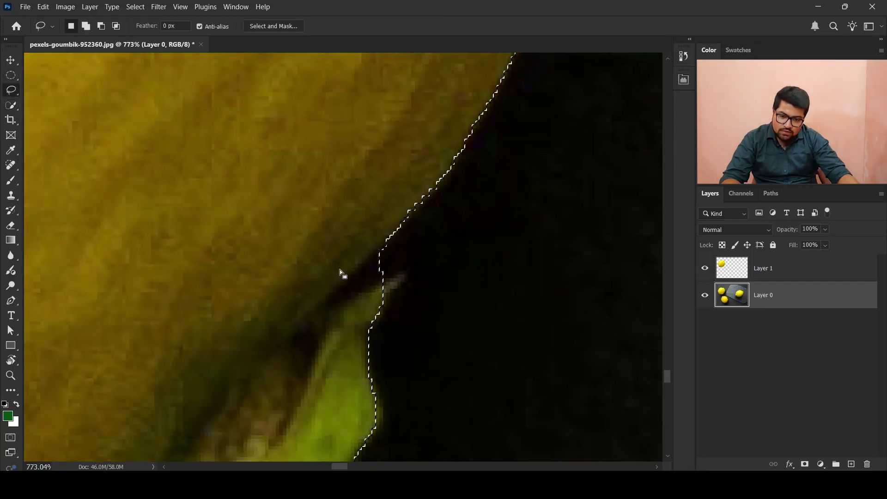
mouse_move(385, 284)
mouse_down()
mouse_move(401, 278)
mouse_move(350, 311)
mouse_up()
Examine the selection outline around the lower-left lemon's edges for inaccuracies
scroll(348, 302, down, 7)
drag(327, 279, 374, 438)
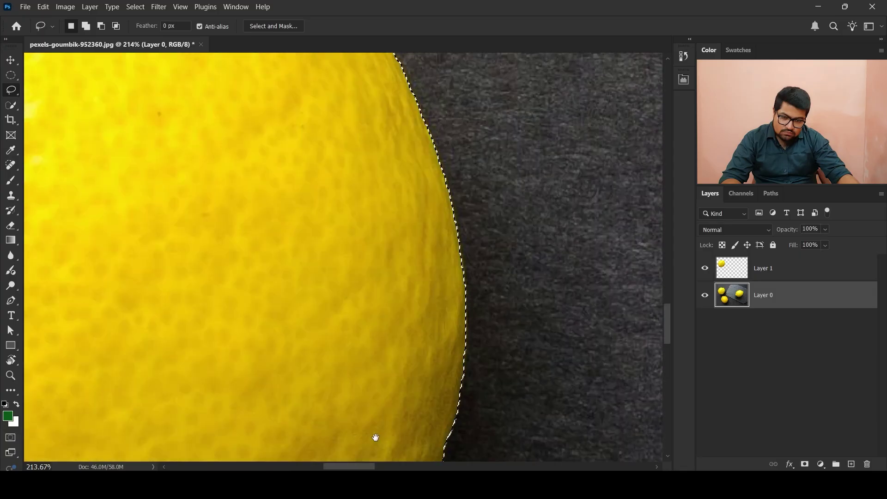
drag(373, 203, 484, 55)
drag(293, 264, 336, 10)
drag(258, 319, 237, 11)
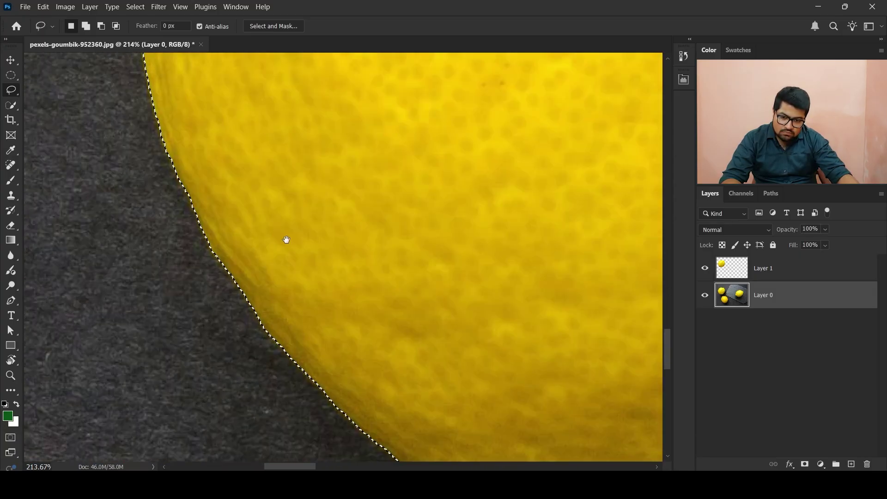
drag(384, 361, 1, 1)
scroll(255, 283, down, 10)
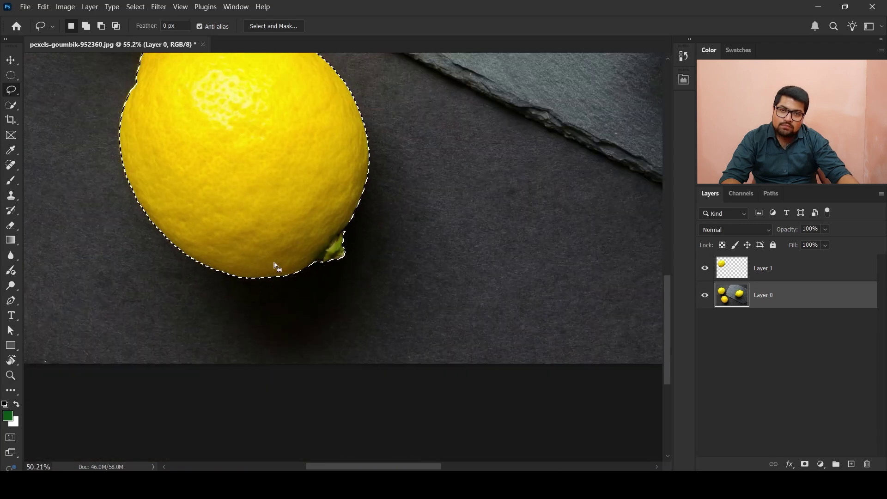
scroll(268, 317, up, 3)
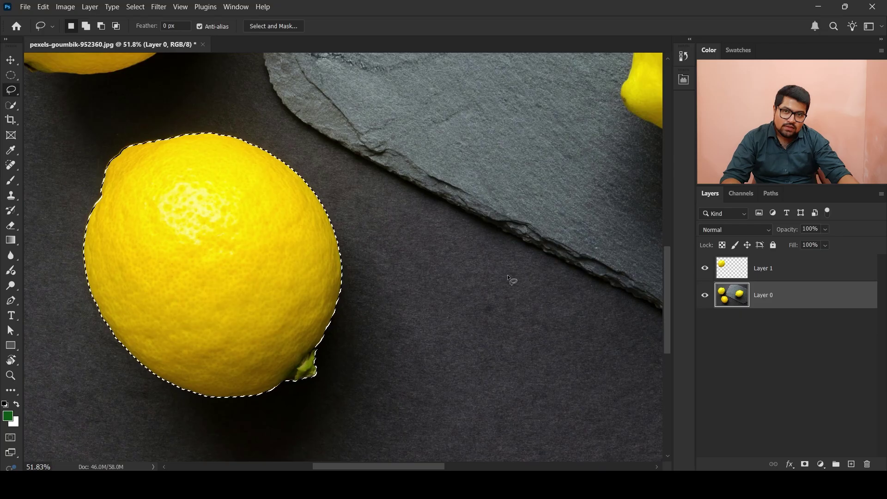
Copy the selected lower-left lemon to a new layer and hide Layer 0 to show both cutouts on transparency
right_click(219, 214)
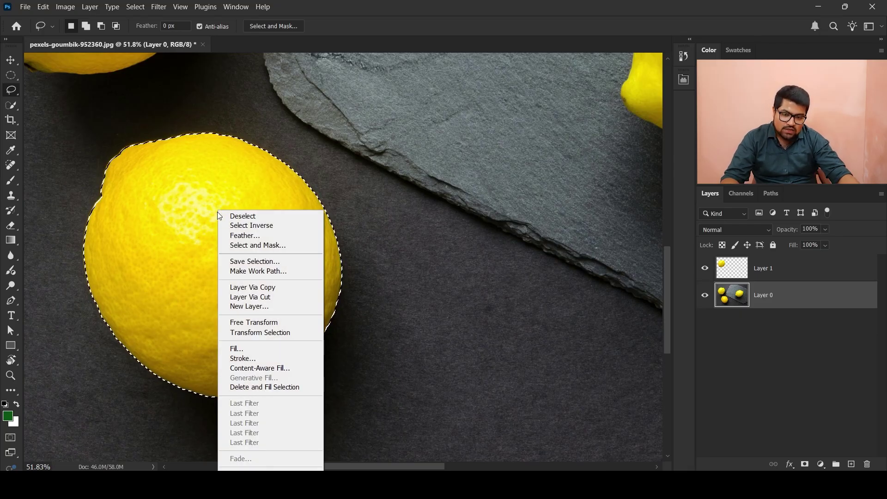
click(260, 286)
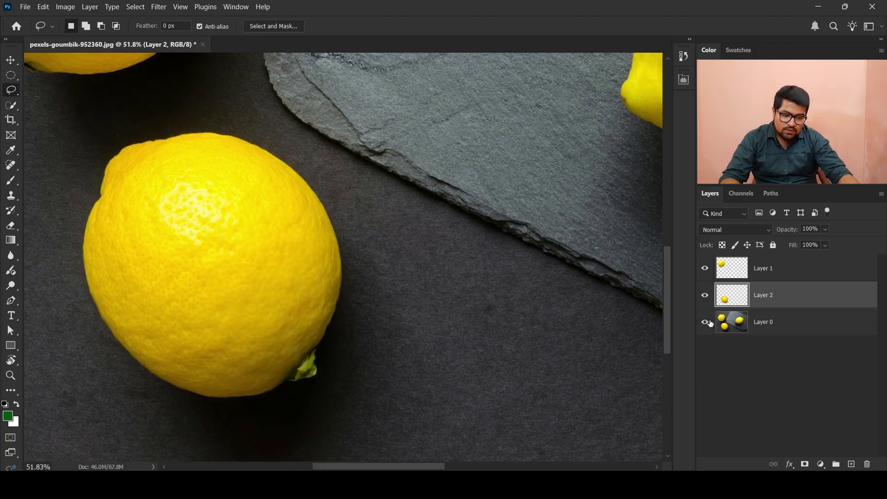
click(705, 322)
key(ctrl+0)
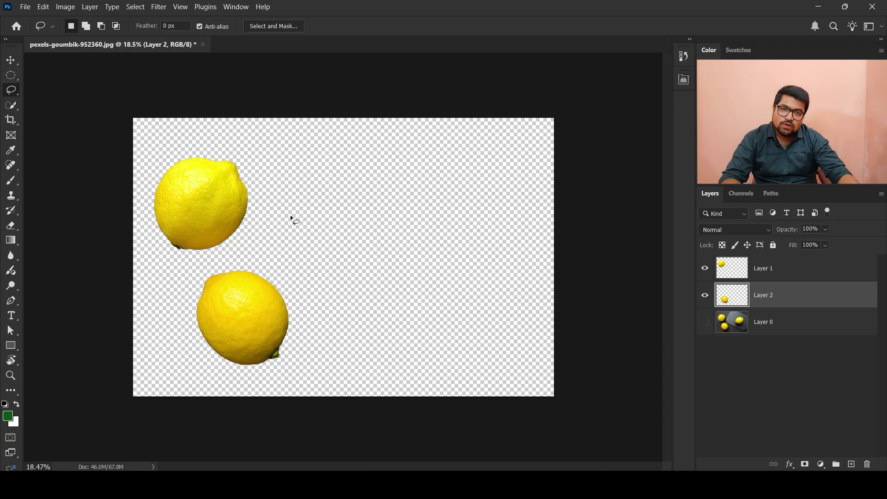
scroll(292, 216, up, 1)
scroll(224, 257, up, 1)
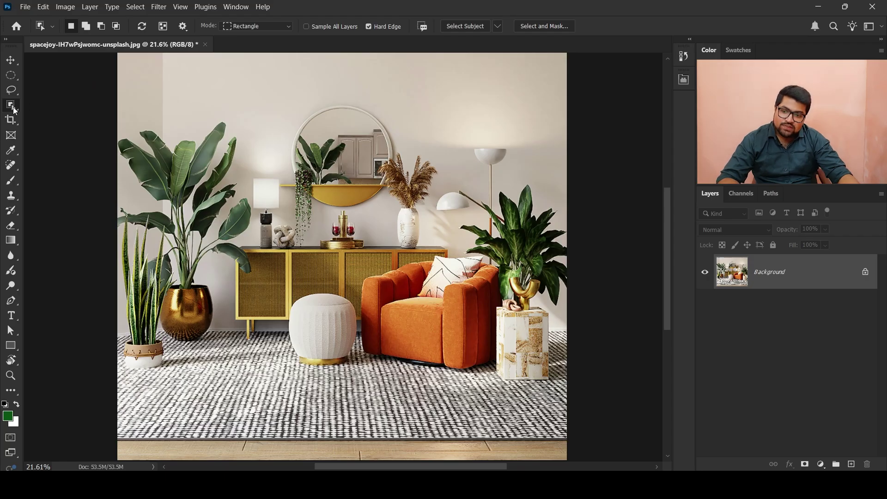
Activate the Quick Selection Tool on the living-room image and review its brush size, hardness and spacing settings
right_click(14, 110)
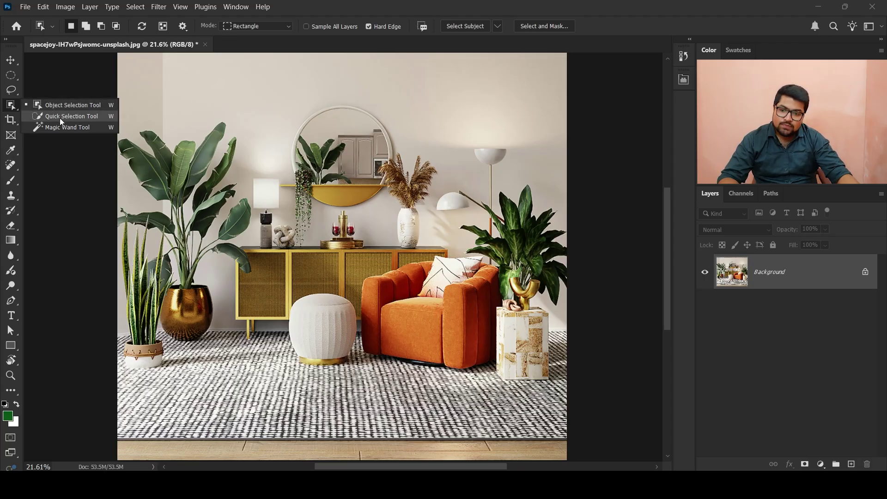
click(46, 118)
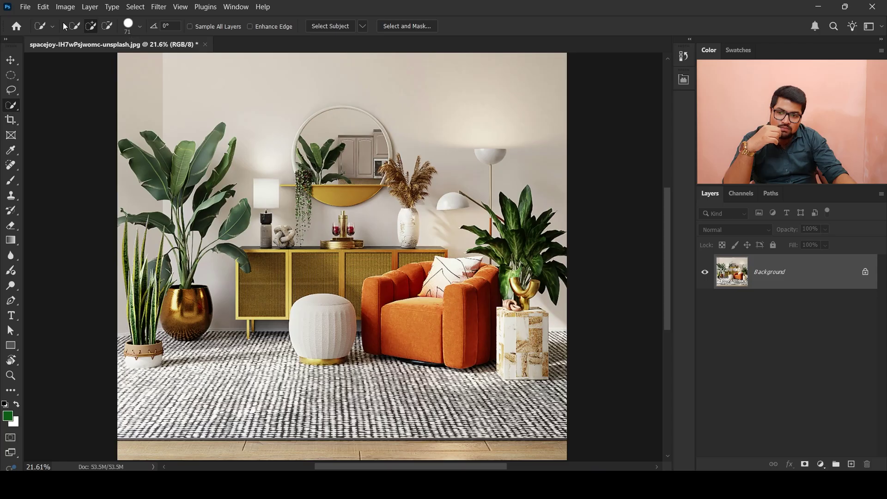
click(141, 30)
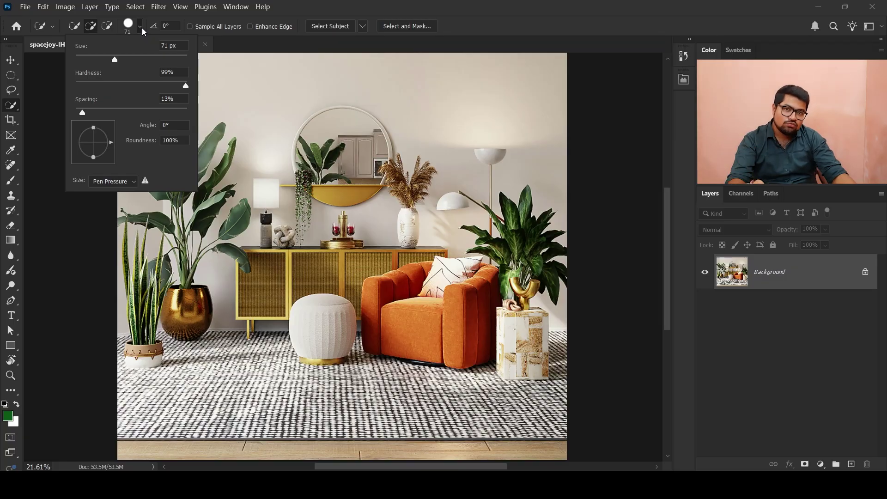
click(144, 29)
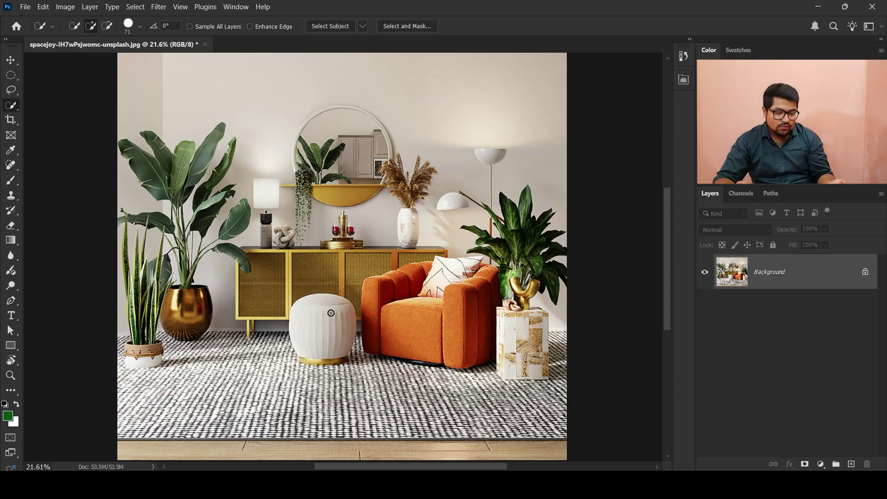
Switch from the Quick Selection Tool to the Object Selection Tool for selecting furniture in the living-room image
scroll(333, 347, up, 3)
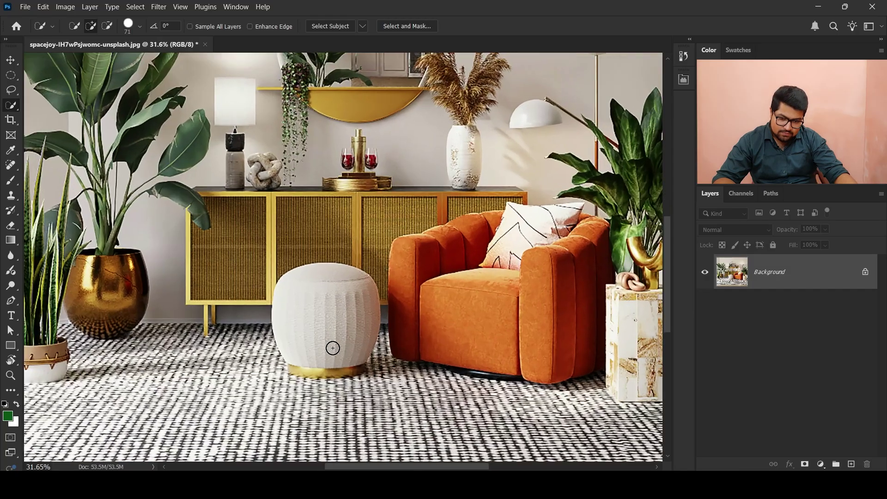
scroll(333, 348, up, 4)
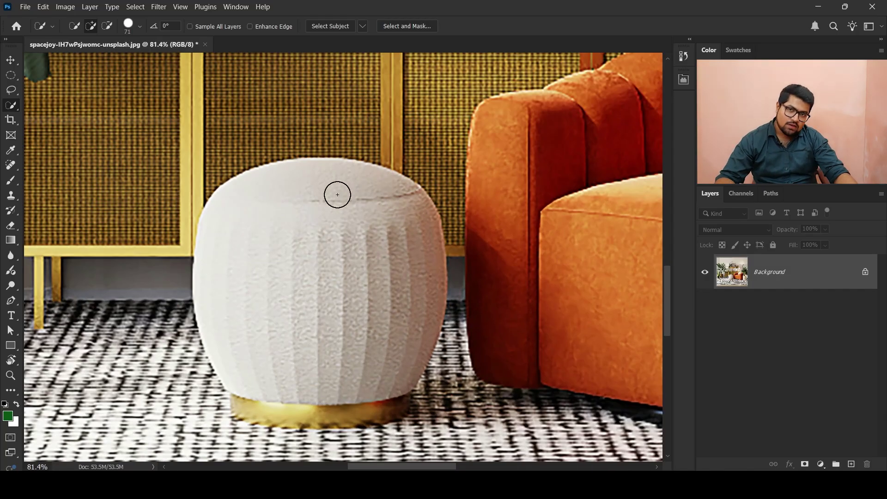
scroll(334, 196, down, 2)
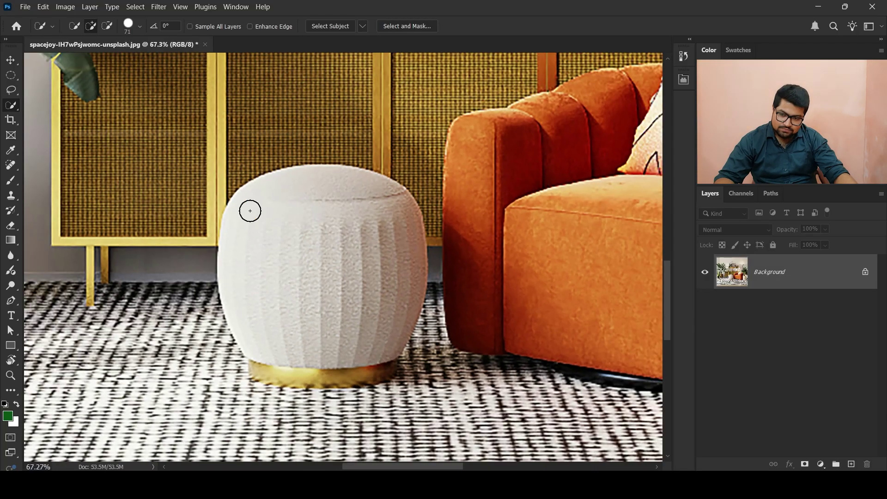
right_click(10, 107)
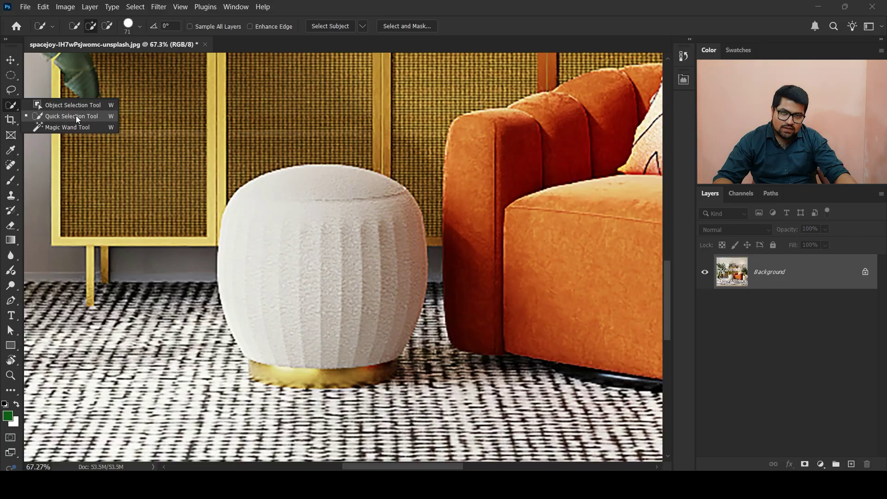
click(75, 116)
right_click(10, 106)
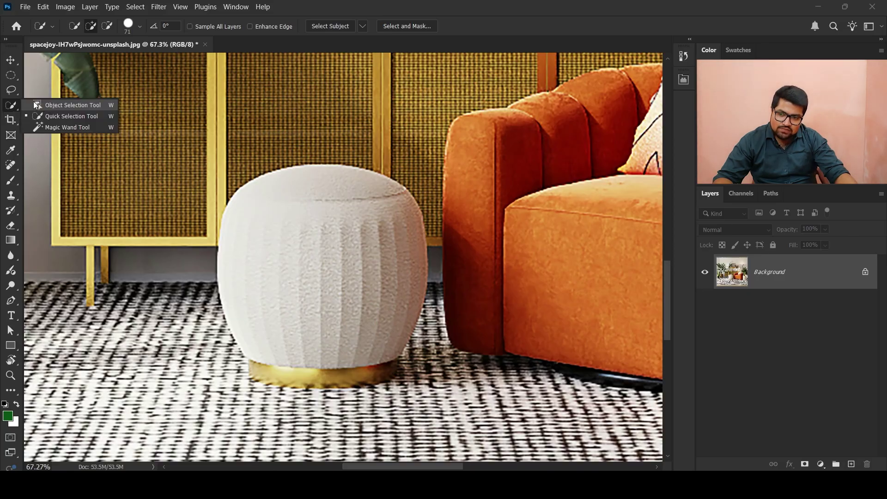
click(60, 109)
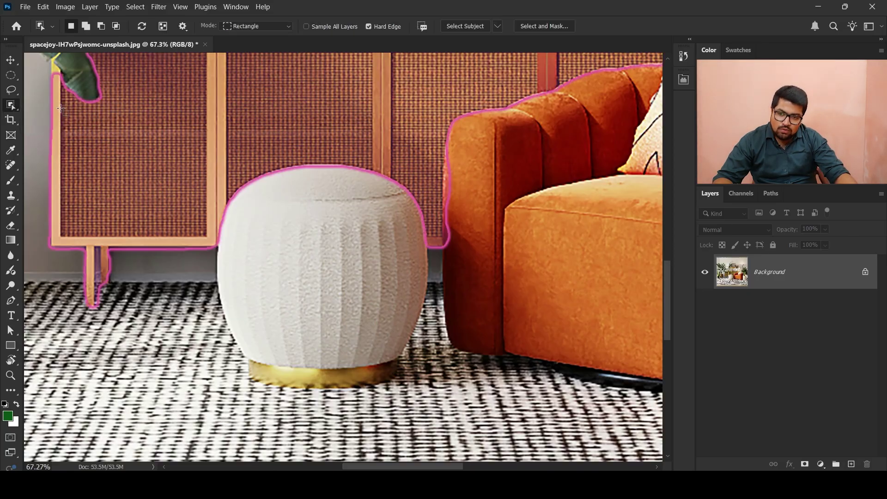
Preview the detected plant and armchair, and select the round white pouf with the Object Selection Tool
scroll(271, 260, down, 6)
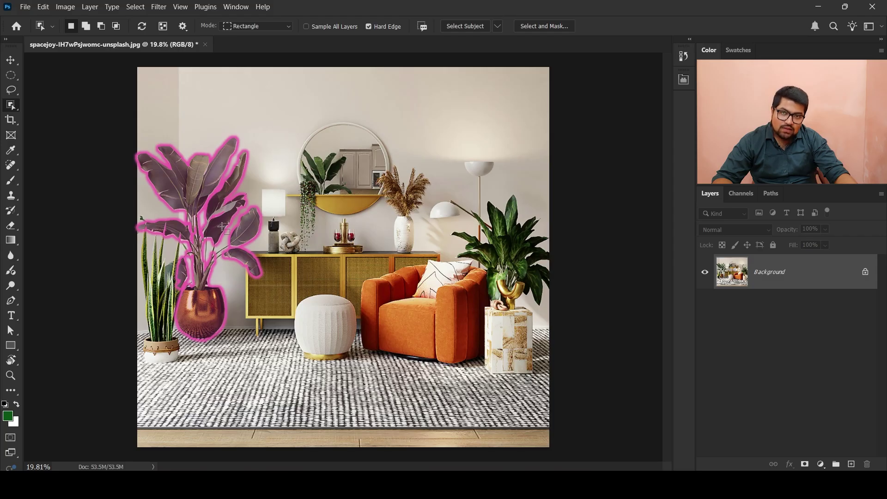
scroll(222, 227, up, 4)
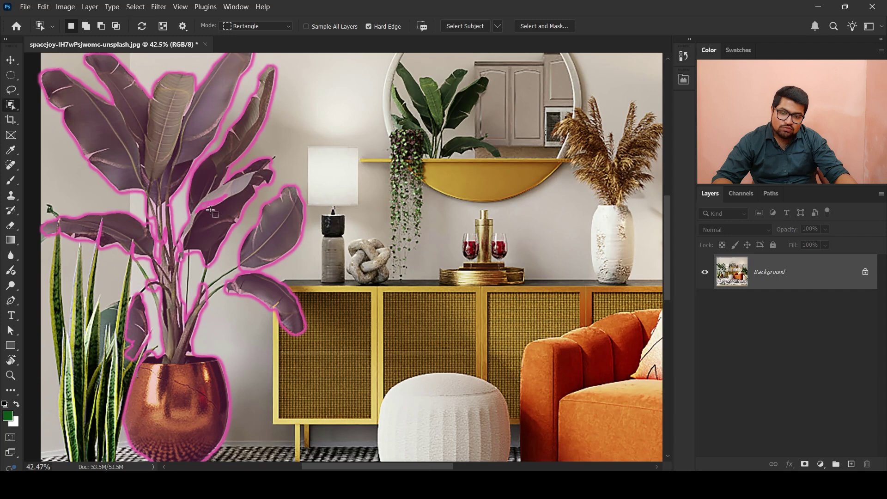
scroll(210, 210, down, 2)
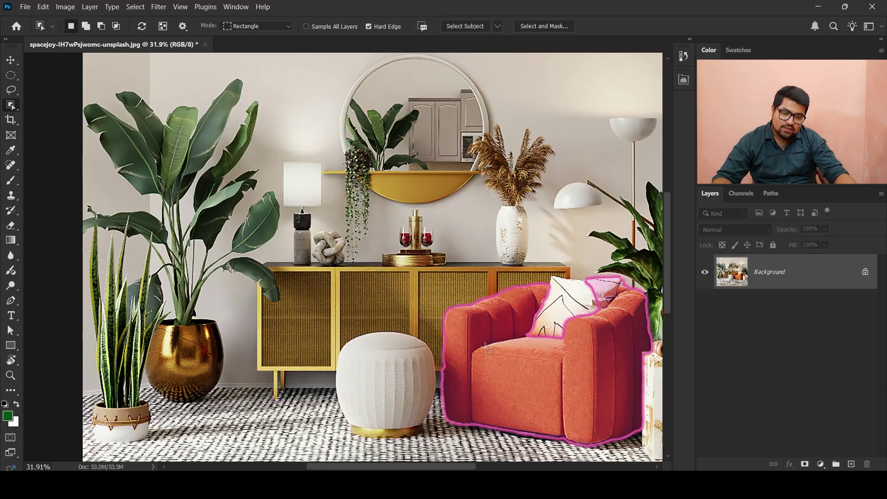
scroll(418, 375, up, 5)
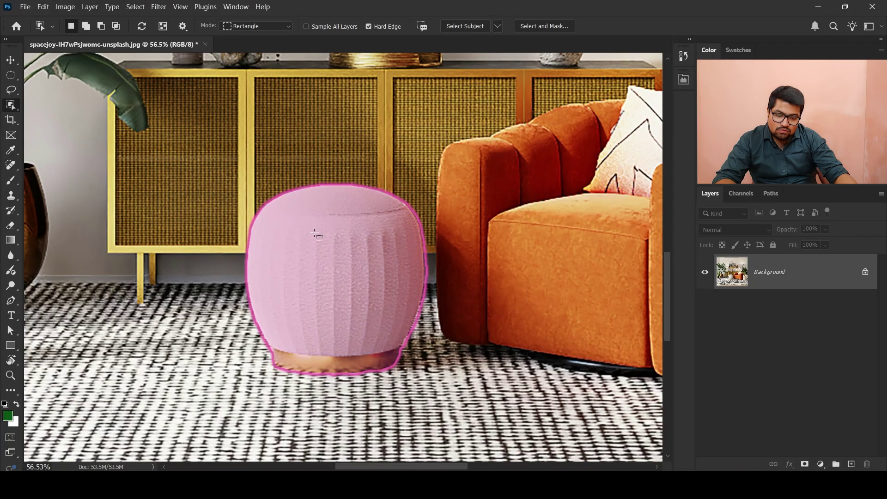
click(299, 236)
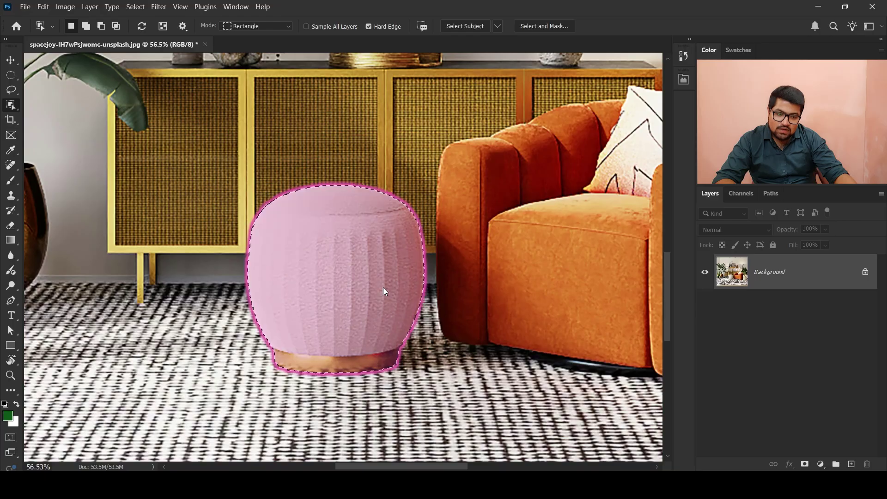
Unlock the Background layer and copy the selected white pouf to a new layer
click(863, 272)
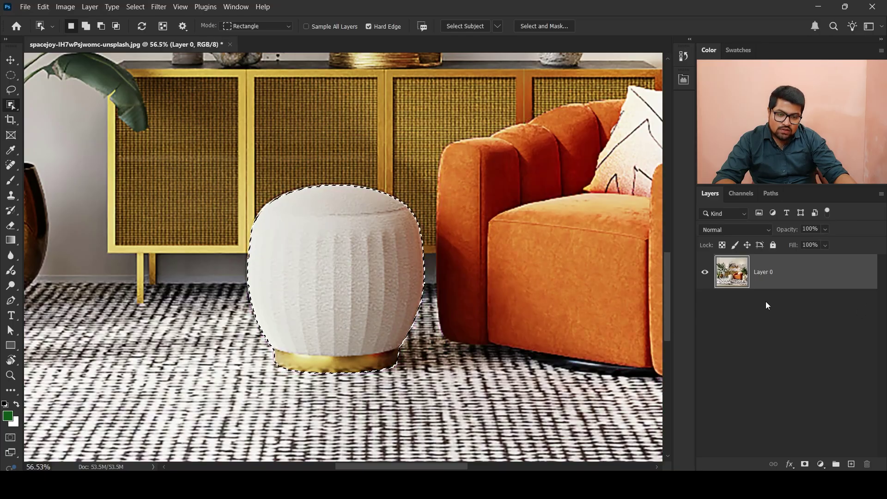
scroll(543, 300, down, 2)
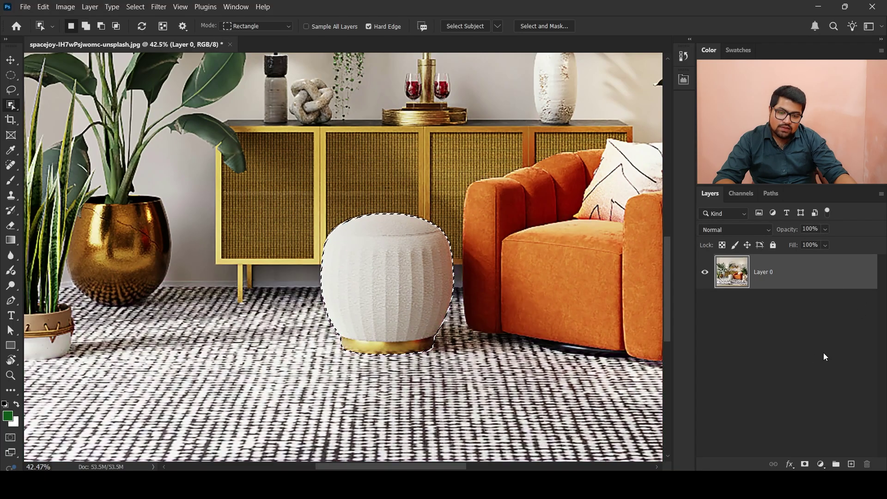
scroll(649, 343, up, 1)
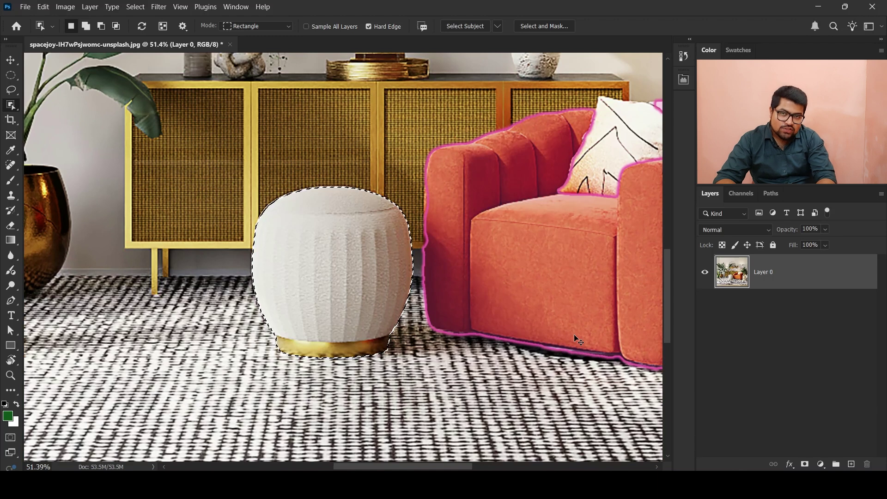
key(ctrl+j)
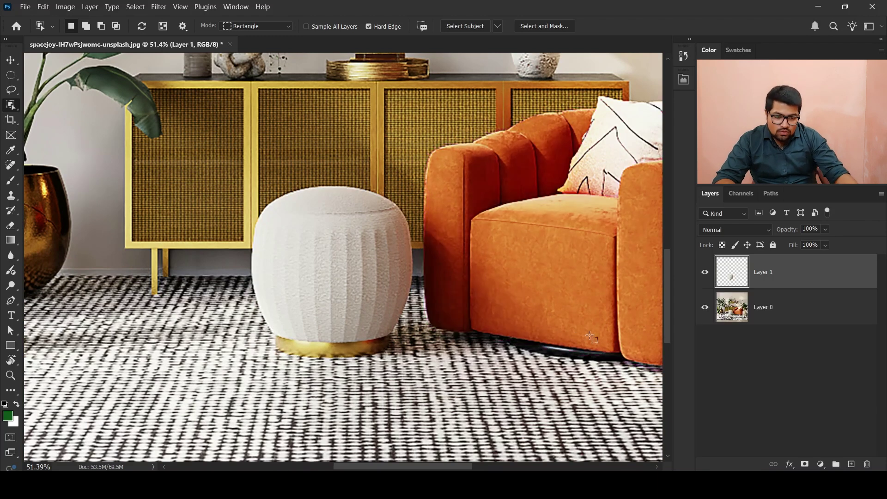
Hide Layer 0 to inspect the pouf cutout's edges on transparency, and show the layer again
click(704, 308)
scroll(406, 211, down, 3)
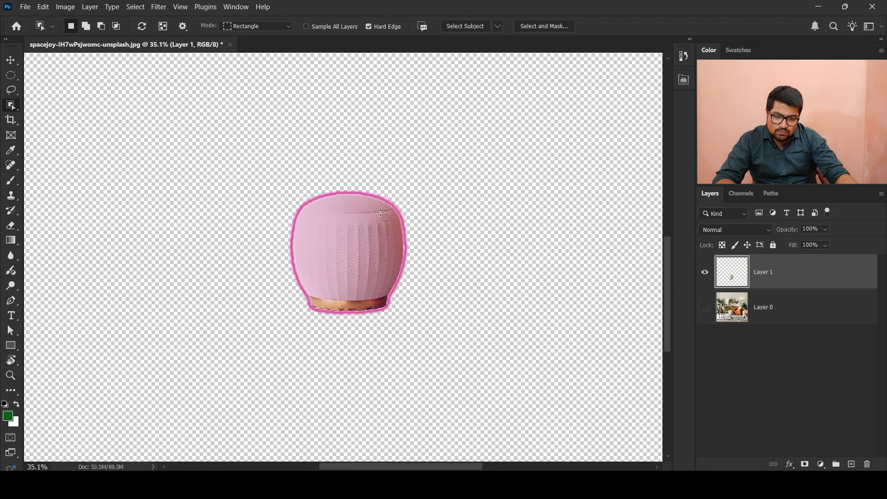
scroll(562, 380, up, 2)
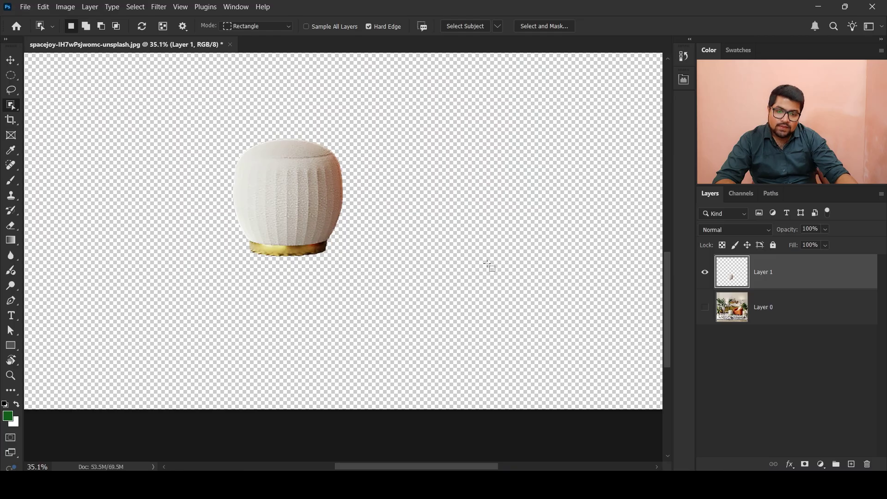
scroll(489, 264, up, 1)
scroll(488, 265, up, 1)
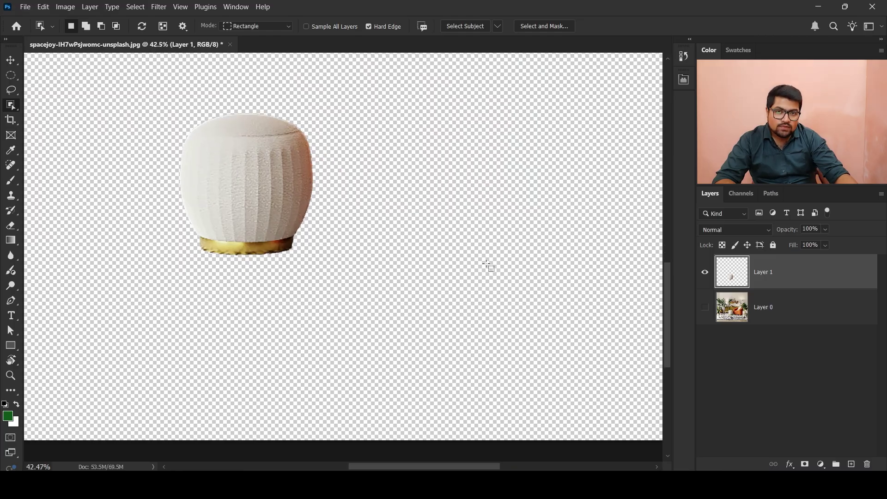
click(705, 307)
scroll(378, 270, down, 1)
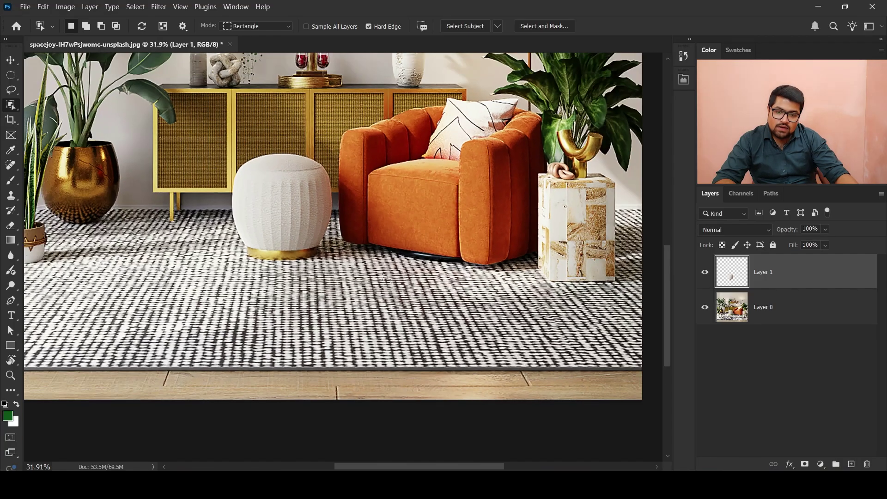
scroll(254, 203, up, 2)
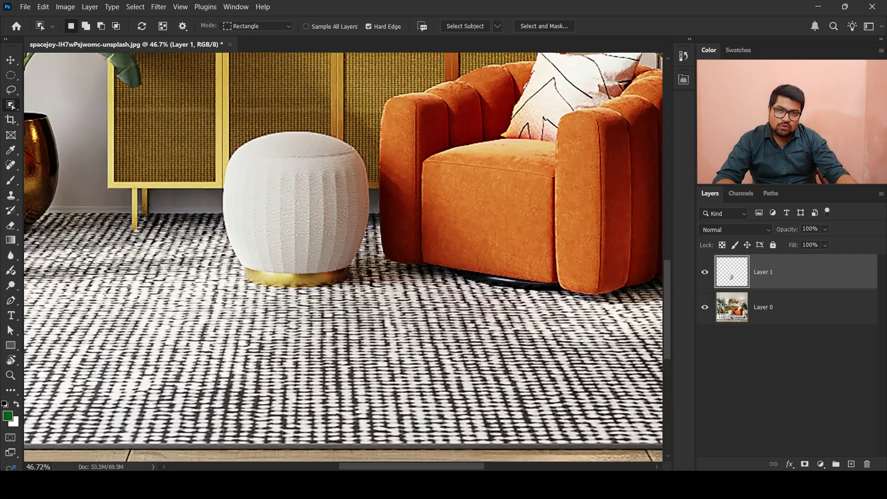
Try to move the Layer 1 pouf with Free Transform so it overlaps the left side of the original pouf
key(ctrl+t)
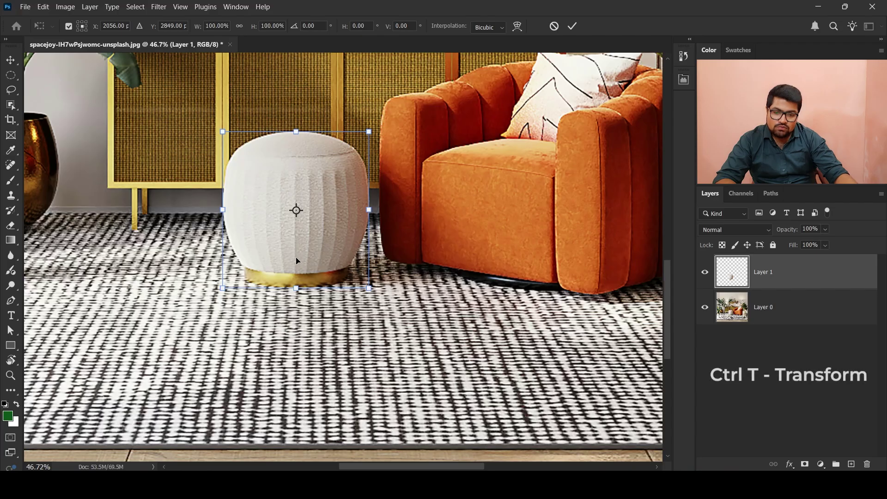
scroll(297, 256, up, 2)
drag(300, 257, 392, 267)
key(Return)
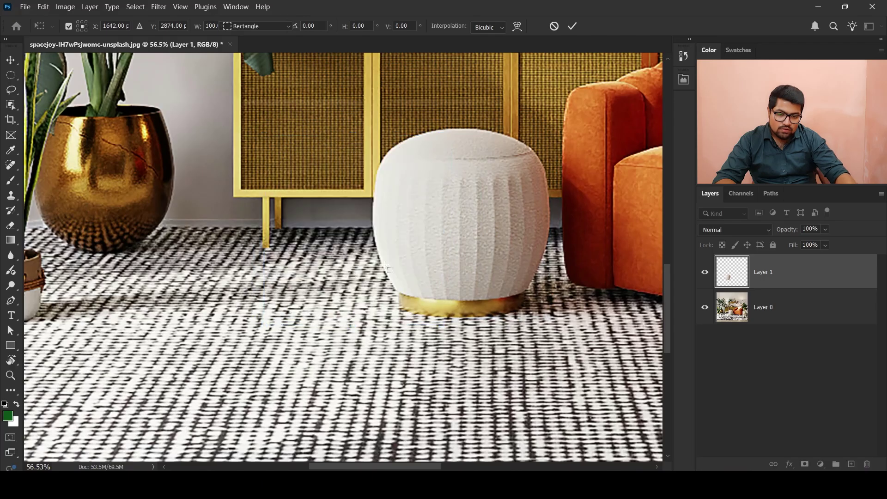
key(ctrl+0)
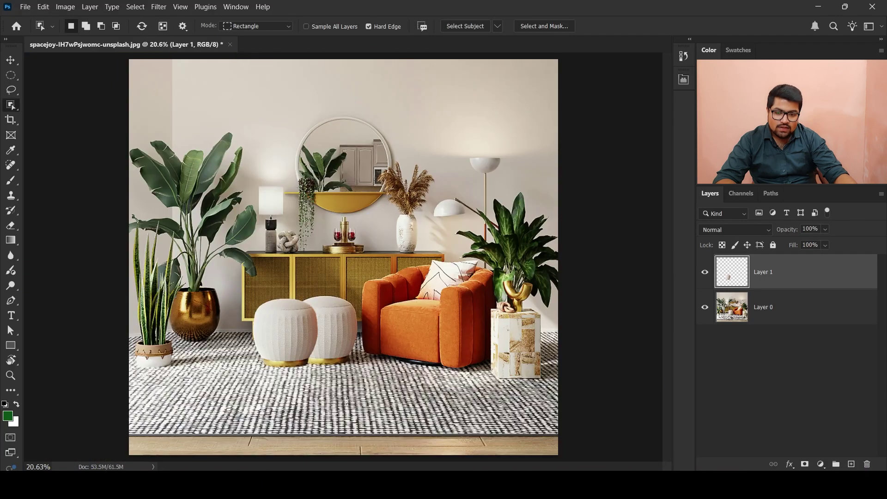
scroll(429, 399, up, 3)
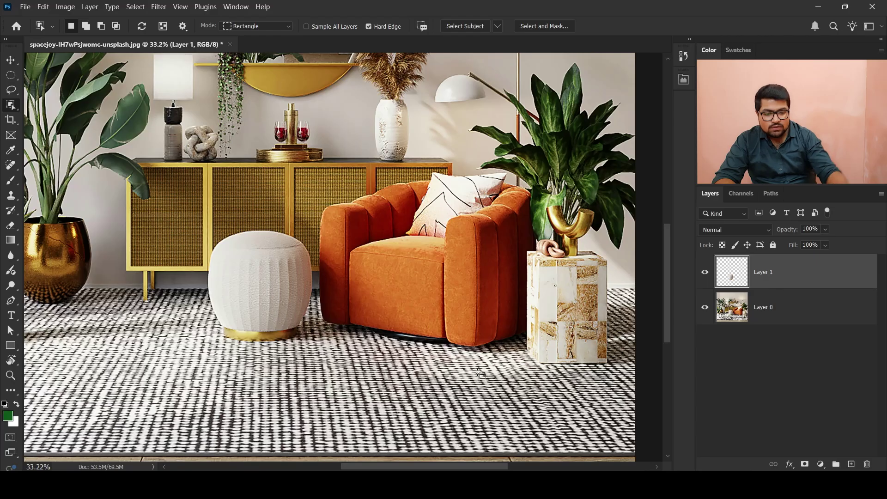
Check the pouf cutout with Layer 0 hidden, restore that layer, and duplicate Layer 1
click(706, 308)
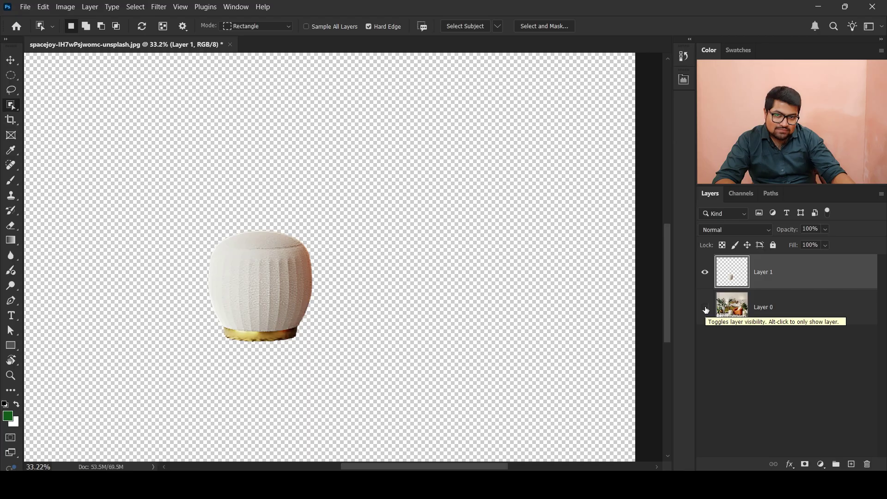
click(706, 309)
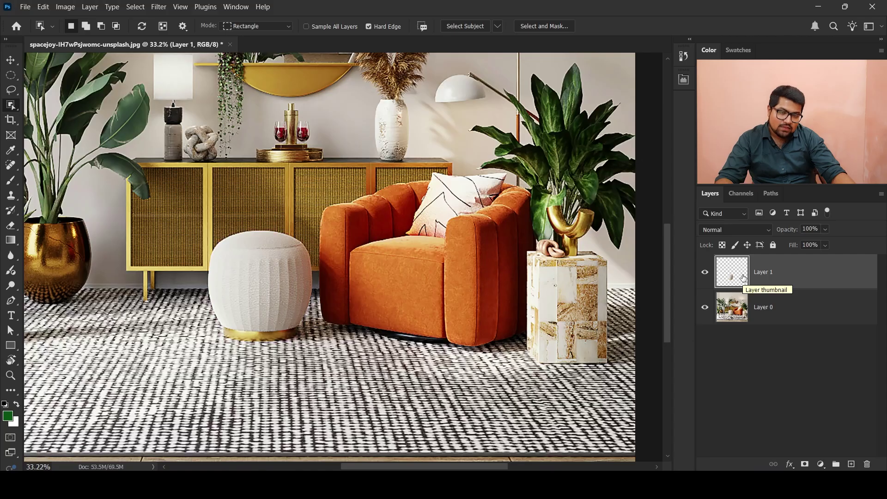
key(ctrl+j)
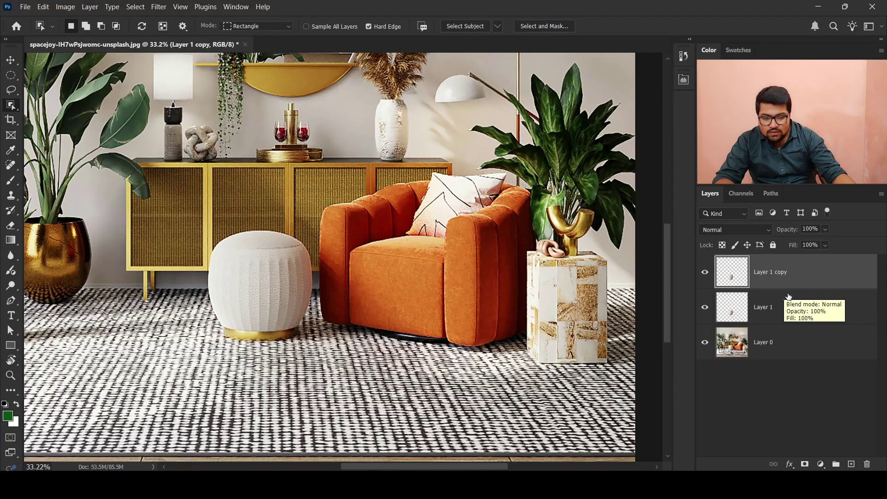
Move the Layer 1 pouf left with Free Transform so it sits partly behind the front pouf
click(788, 311)
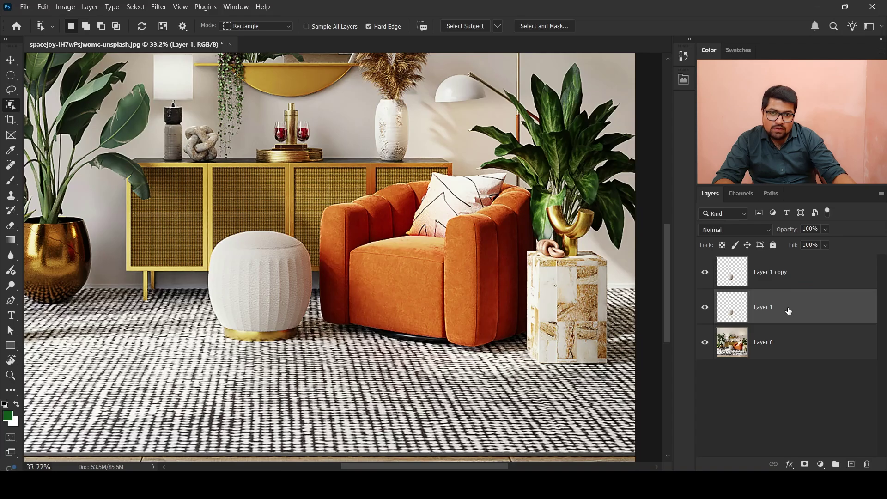
key(ctrl+t)
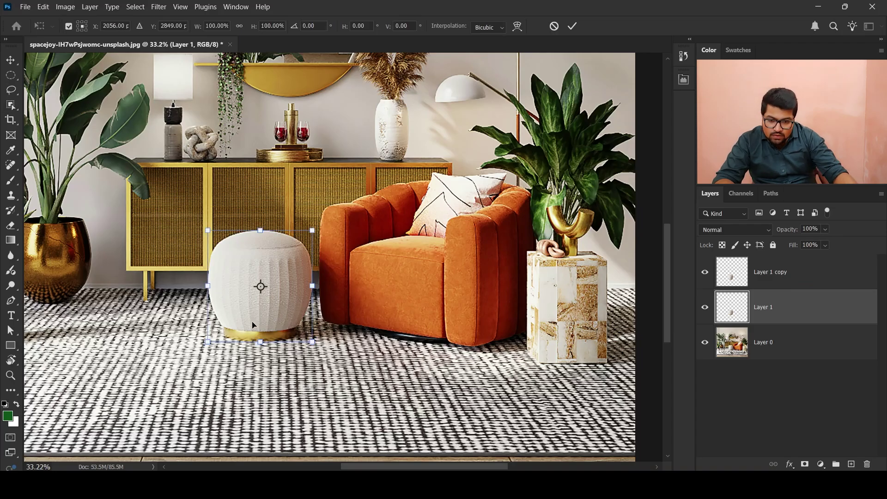
drag(252, 325, 216, 304)
key(Return)
alt+scroll(246, 293, down, 2)
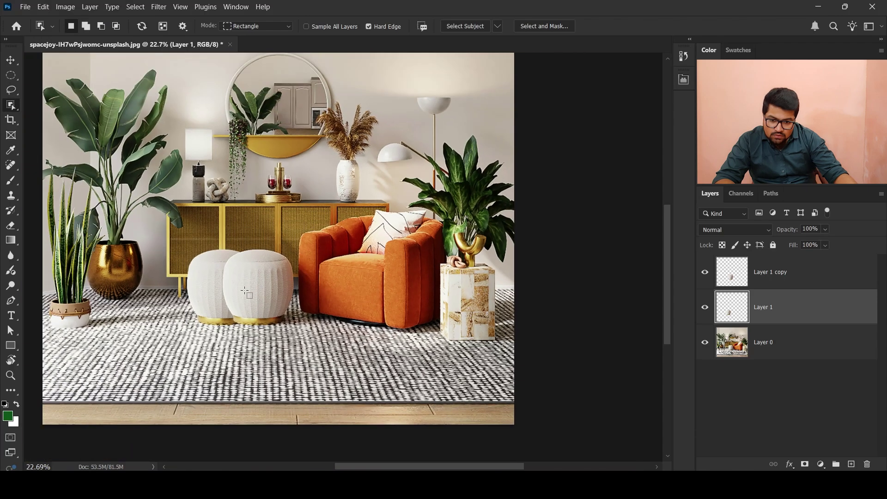
alt+scroll(246, 293, down, 2)
alt+scroll(259, 291, up, 5)
Scale the Layer 1 pouf to 91.69% with Free Transform and move it left, clear of the larger pouf
key(ctrl+t)
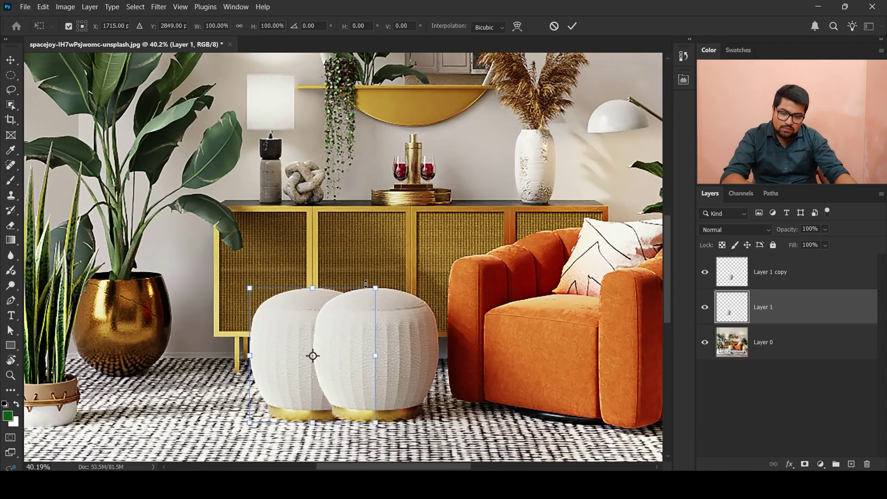
drag(376, 288, 365, 299)
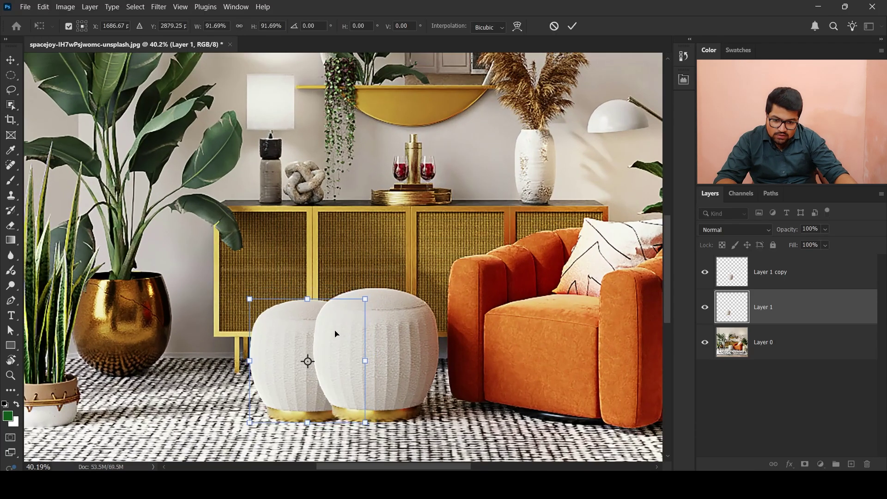
drag(335, 333, 262, 326)
key(Return)
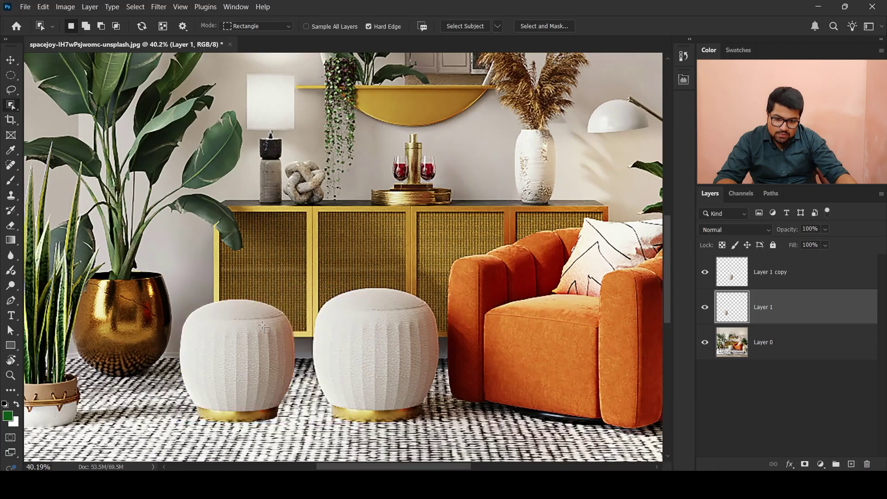
alt+scroll(262, 323, down, 7)
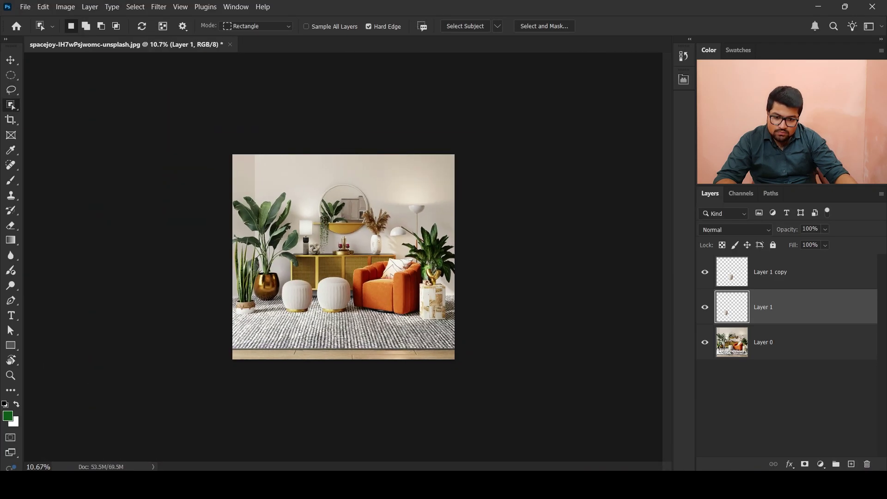
alt+scroll(338, 338, up, 4)
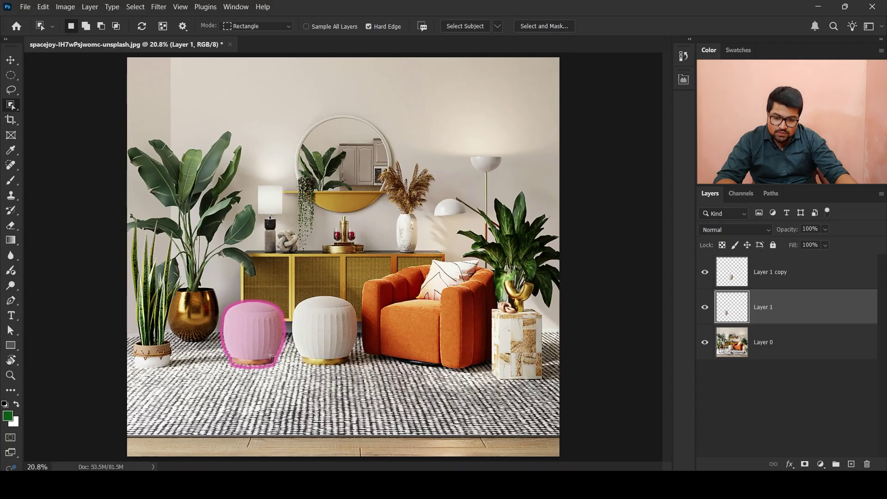
Move the smaller Layer 1 pouf right so it sits close beside and slightly behind the larger pouf
alt+scroll(271, 352, up, 2)
key(ctrl+t)
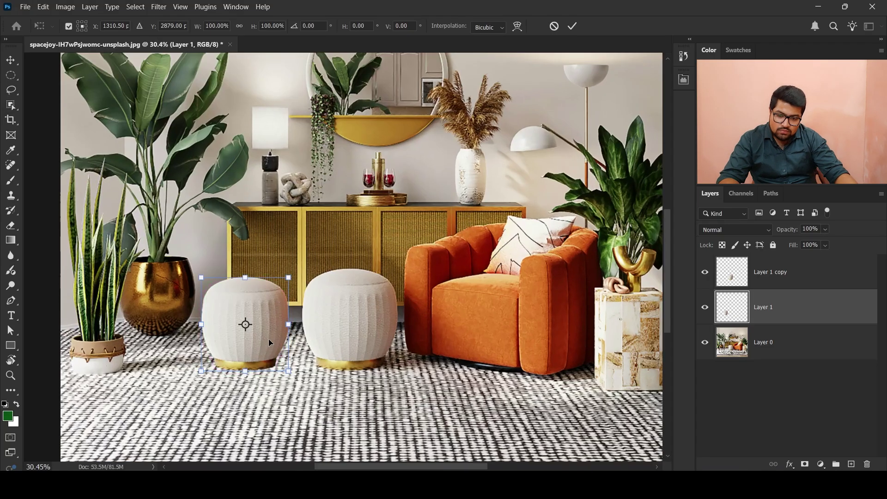
drag(268, 339, 304, 337)
key(Return)
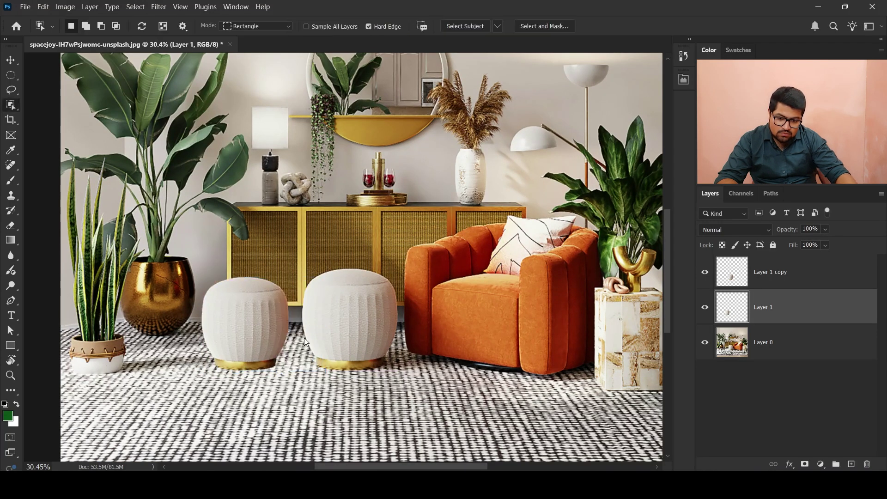
alt+scroll(375, 341, down, 3)
alt+scroll(375, 340, up, 2)
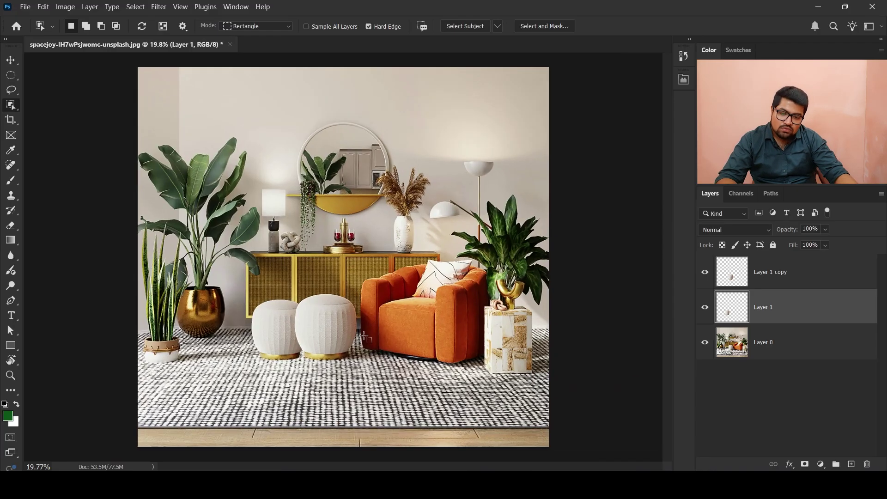
alt+scroll(448, 357, up, 1)
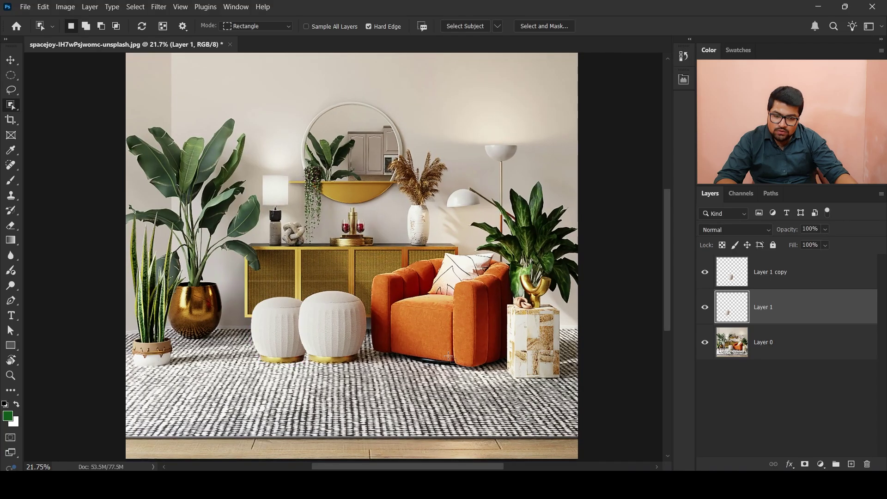
Toggle the visibility of Layer 1 copy, Layer 1 and Layer 0 to compare the pouf layers, ending with all shown and Layer 1 selected
click(705, 272)
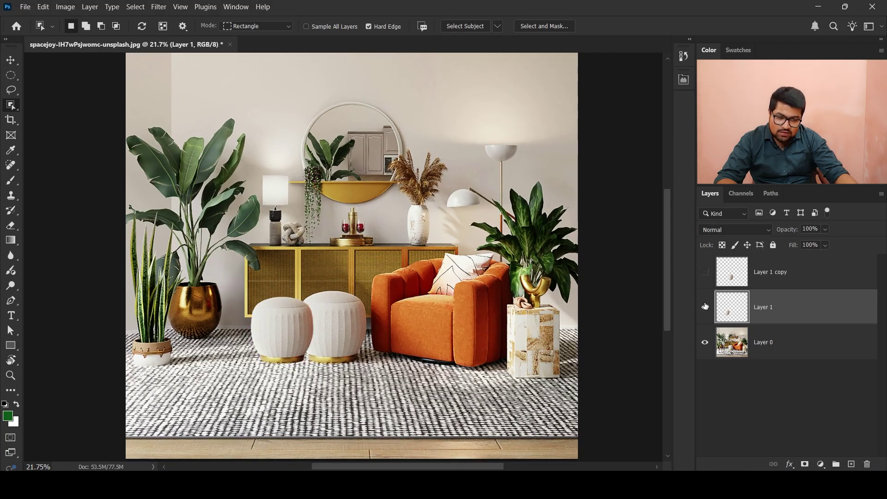
click(705, 307)
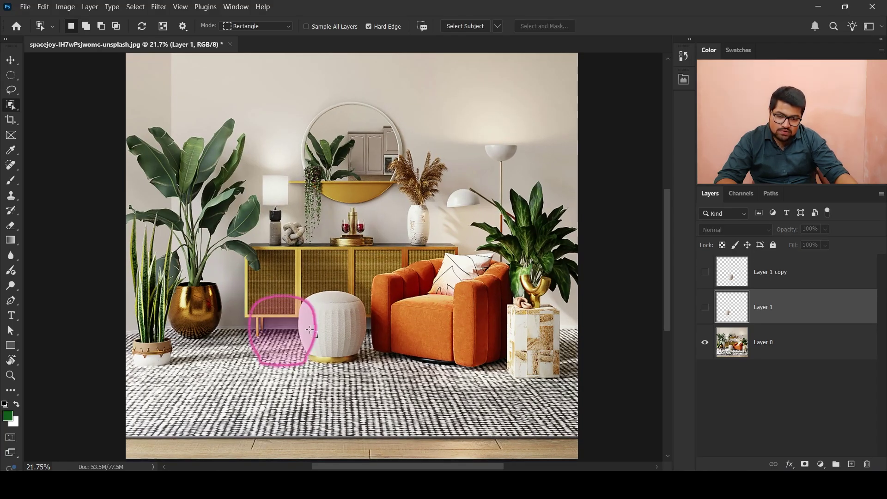
click(705, 307)
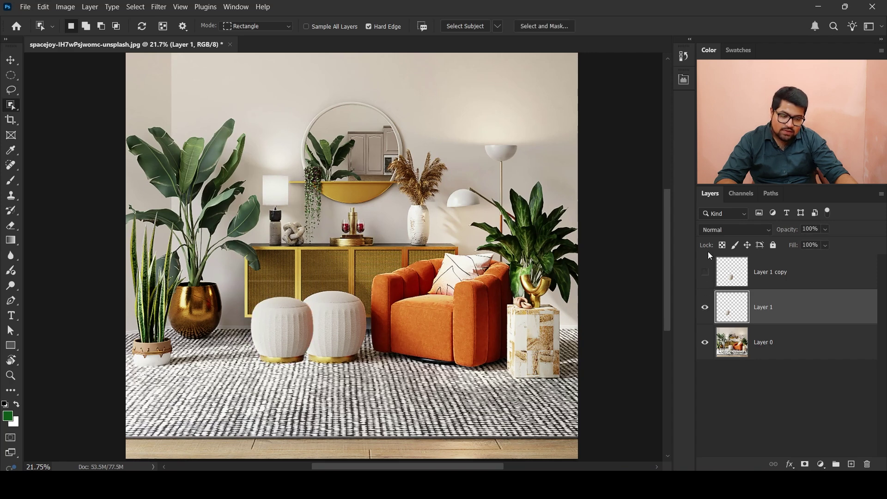
click(705, 307)
click(705, 342)
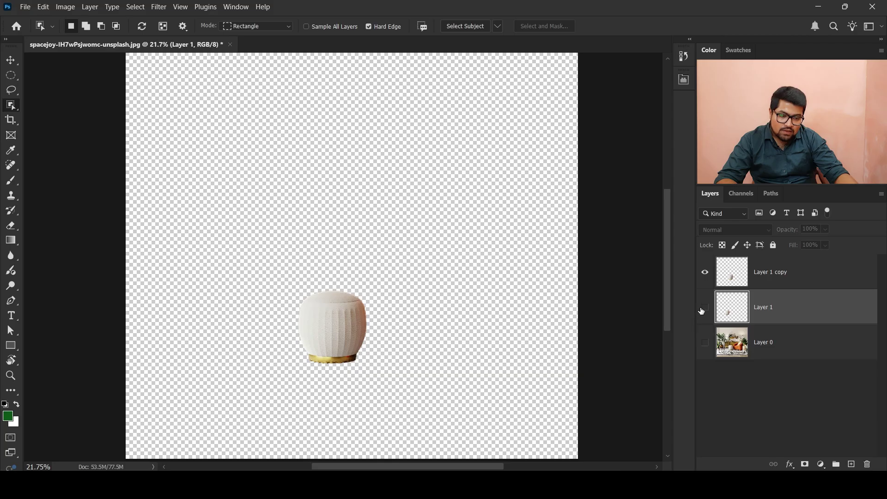
click(705, 307)
click(705, 342)
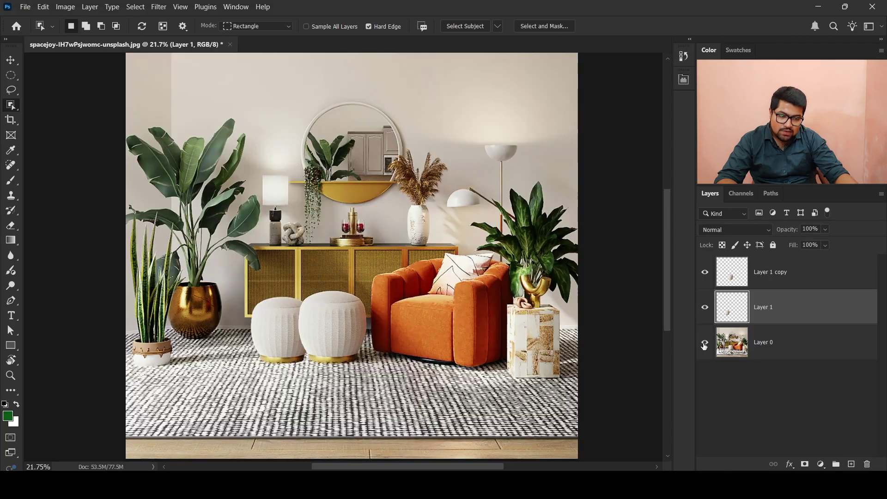
click(734, 281)
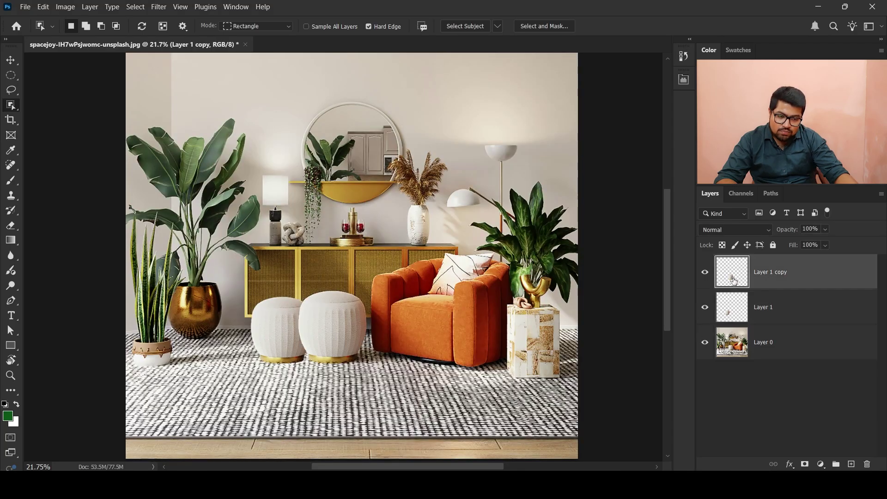
click(782, 314)
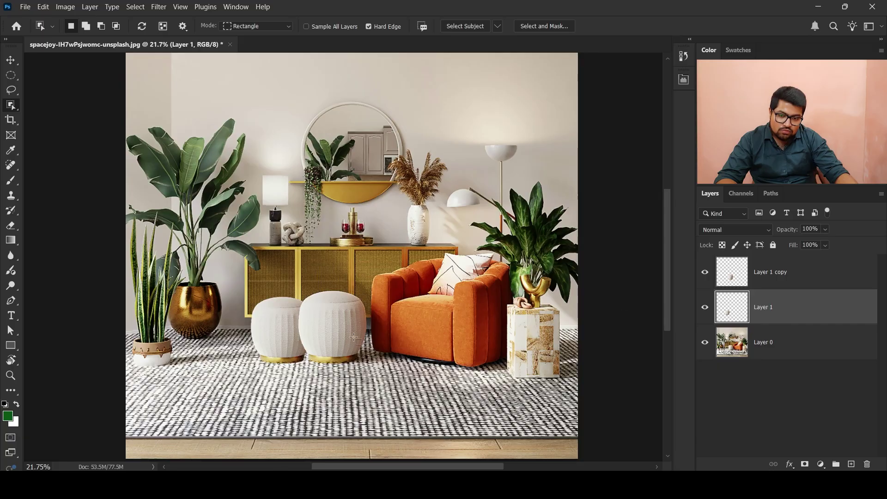
Examine the edited living-room image at several zoom levels, from the full room to the tray with wine glasses on the sideboard
scroll(575, 315, down, 2)
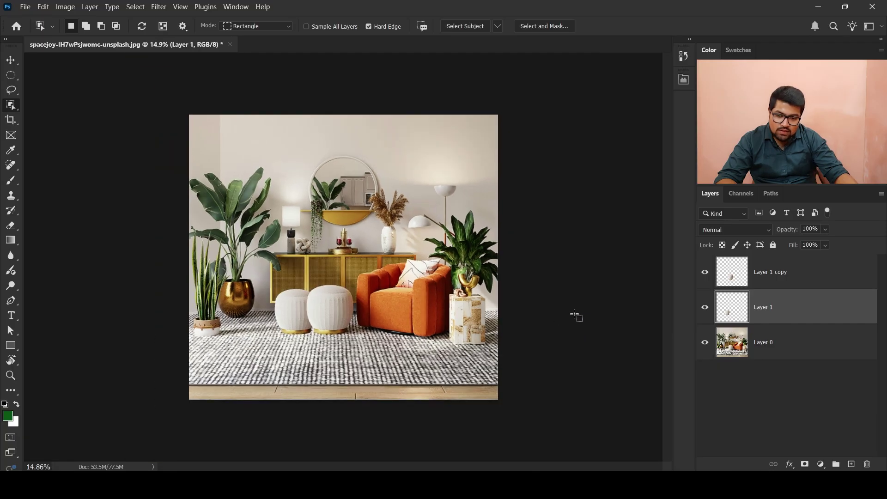
scroll(636, 373, up, 1)
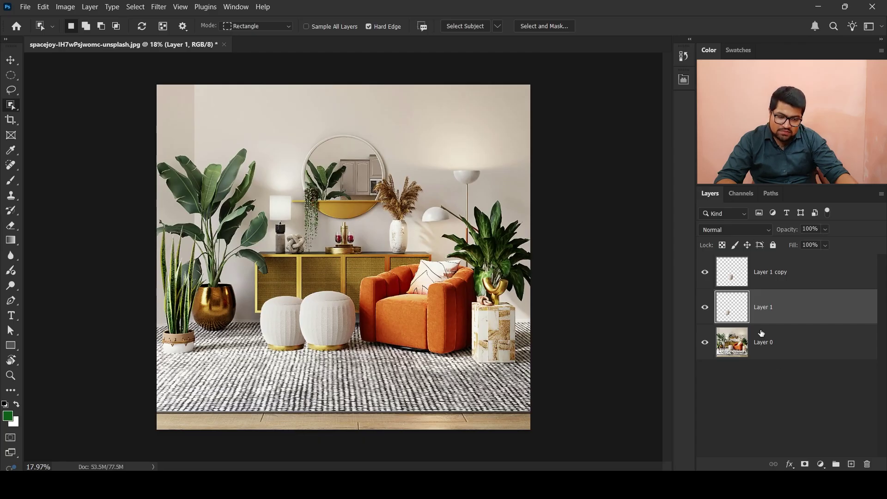
scroll(408, 289, down, 1)
scroll(408, 289, up, 1)
scroll(408, 289, down, 1)
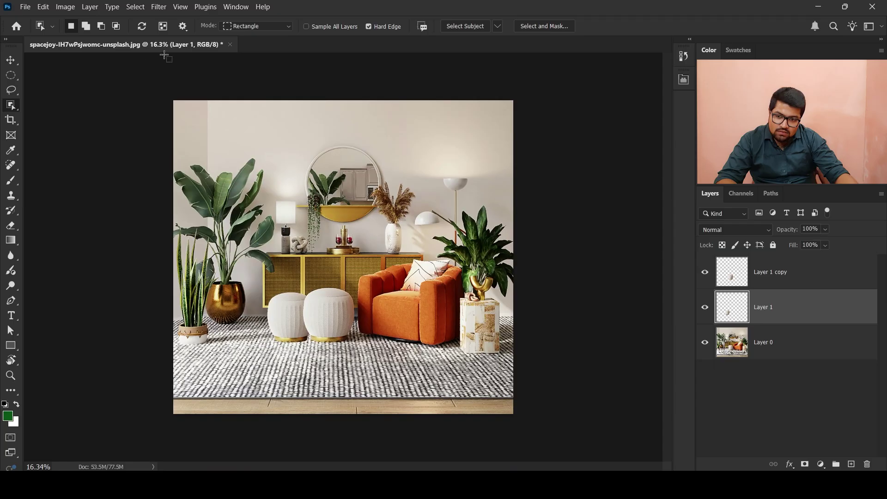
scroll(324, 227, up, 2)
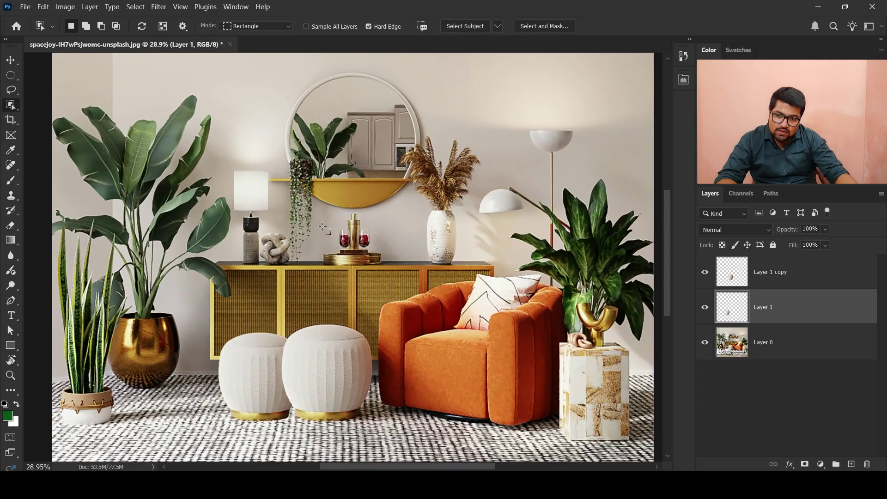
scroll(323, 227, down, 2)
scroll(324, 227, up, 2)
scroll(323, 227, down, 2)
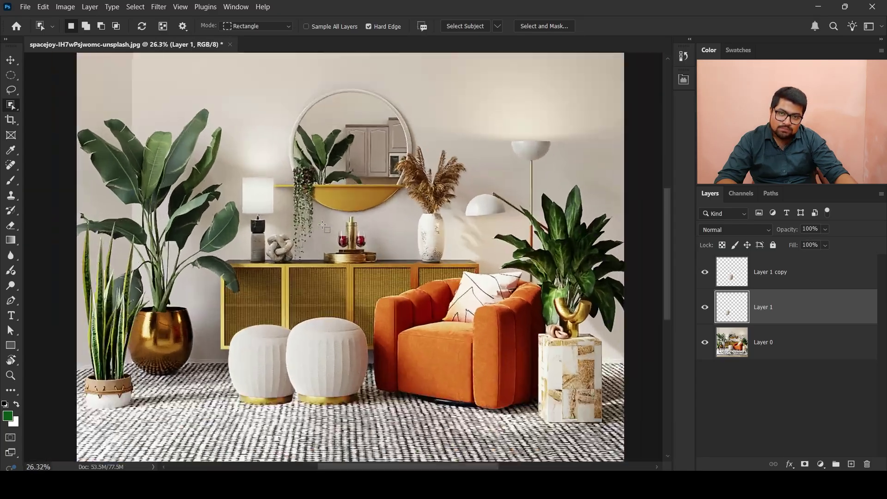
scroll(323, 227, down, 1)
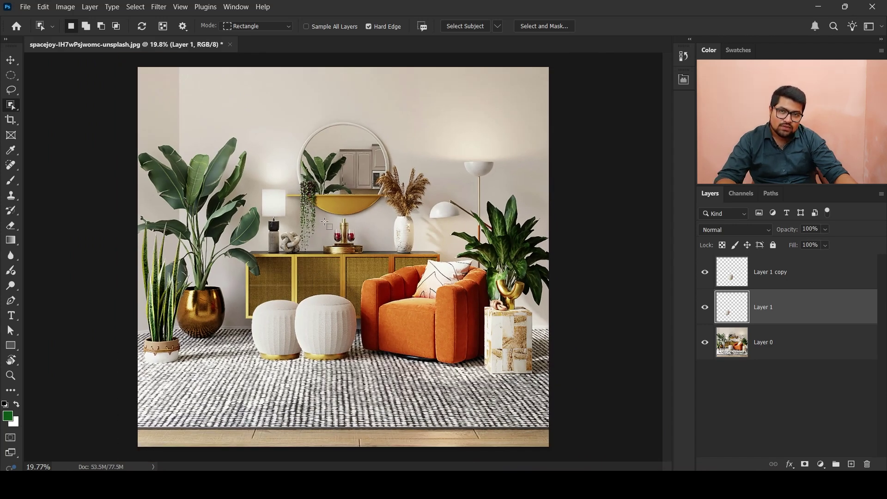
scroll(326, 223, up, 6)
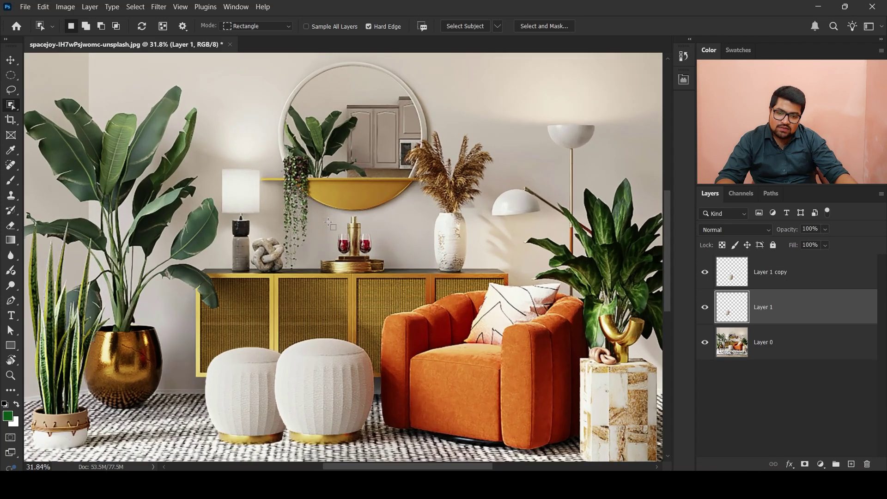
scroll(329, 223, up, 2)
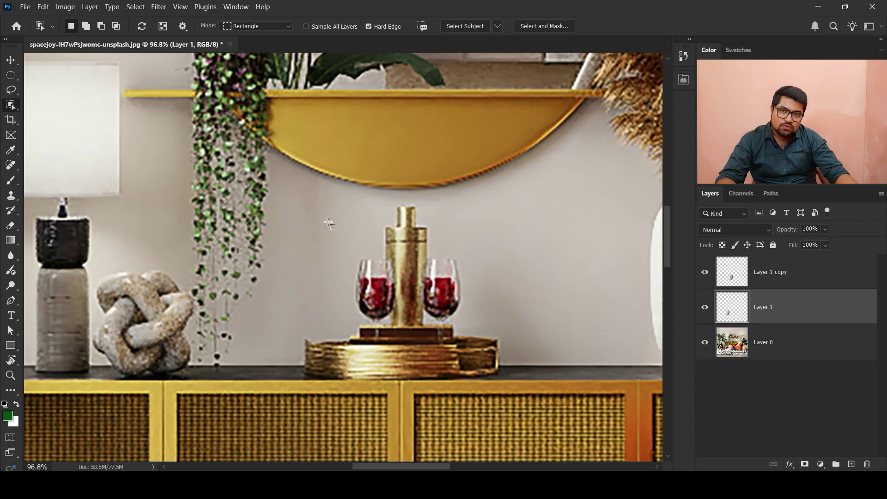
scroll(356, 231, down, 8)
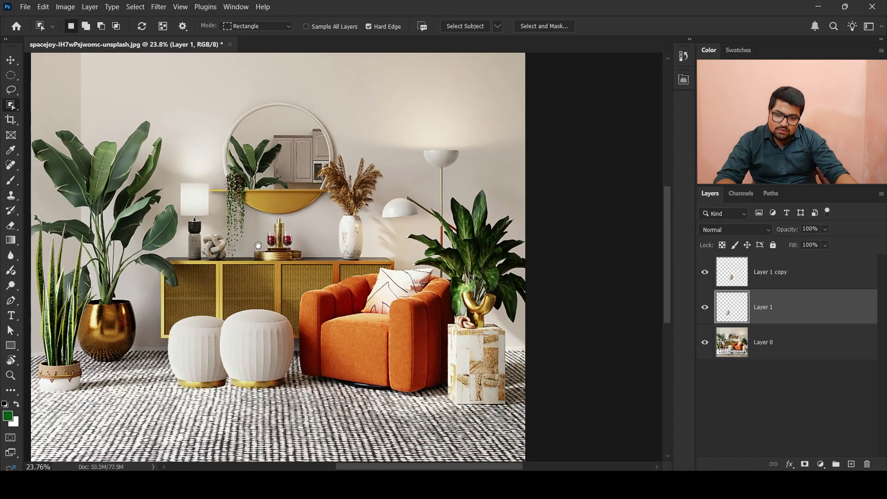
drag(258, 245, 329, 245)
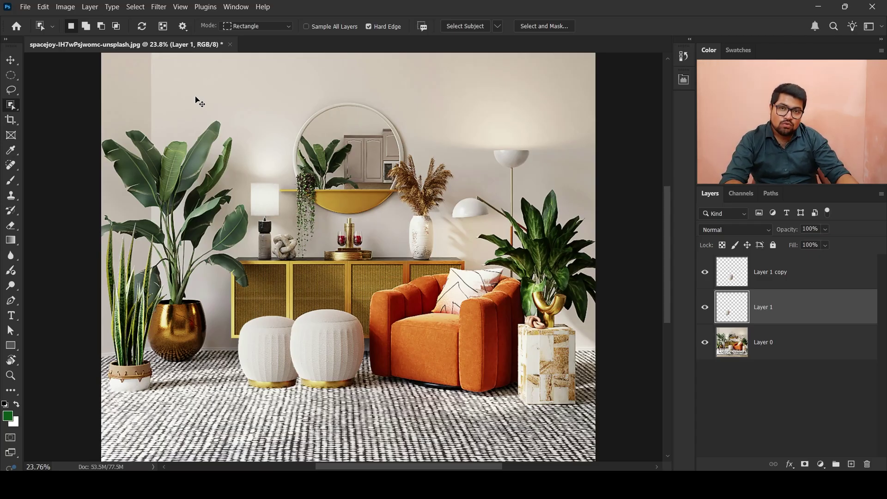
View the room image at 100% zoom around the sideboard
key(ctrl+plus)
key(ctrl+plus)
key(ctrl+plus)
key(ctrl+plus)
key(ctrl+plus)
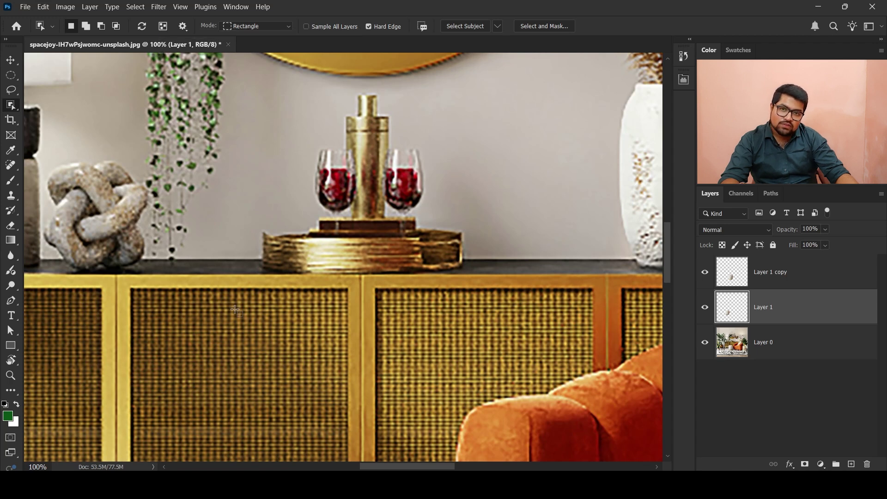
Switch to the Notepad shortcut list and add the line "view 100% - ctrl 1" below the brush size note
key(alt+Tab)
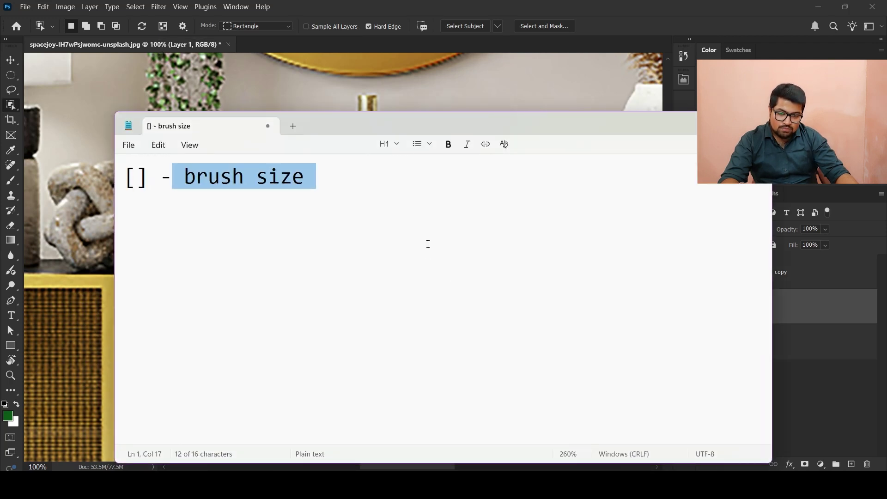
click(407, 191)
key(Return)
text(vi)
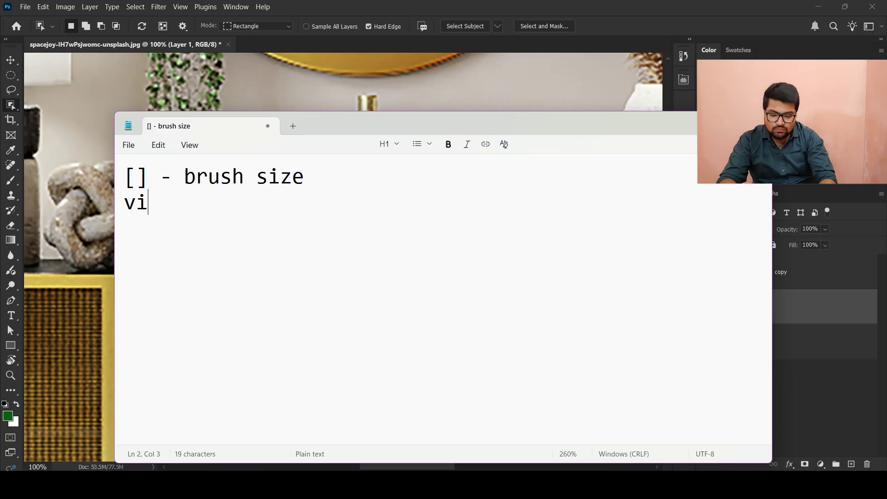
text(ew 100)
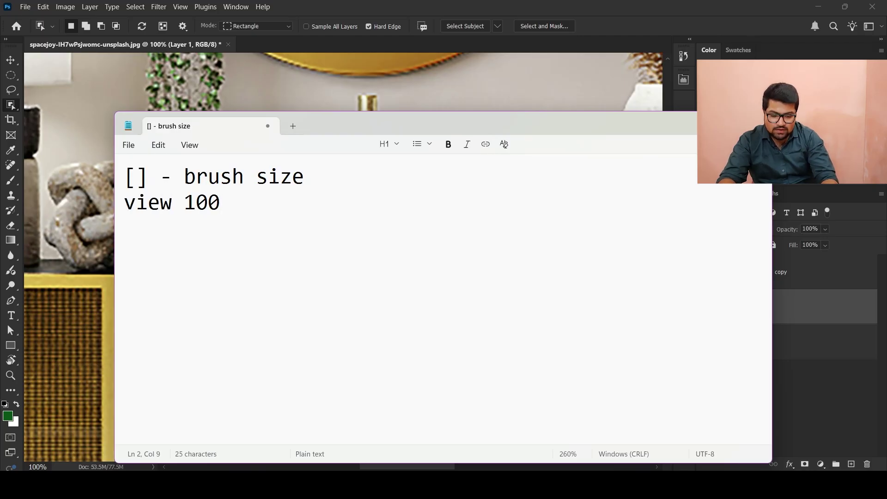
text(% - )
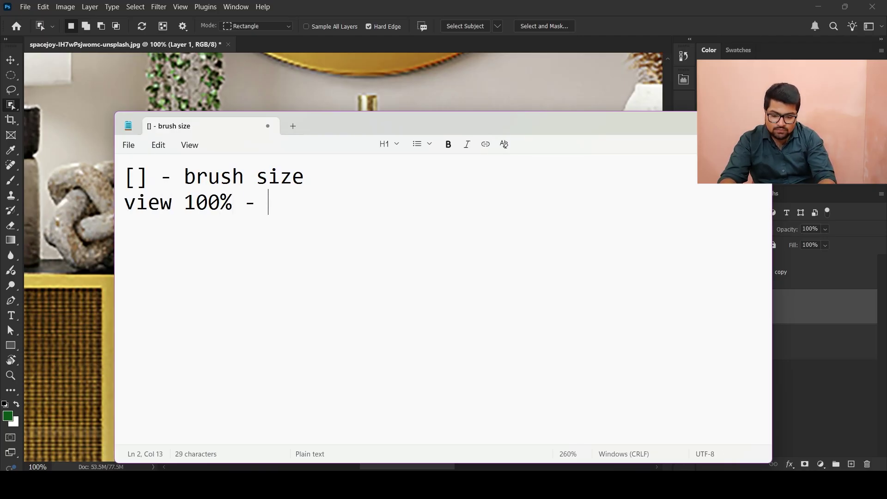
text(ctrl 1)
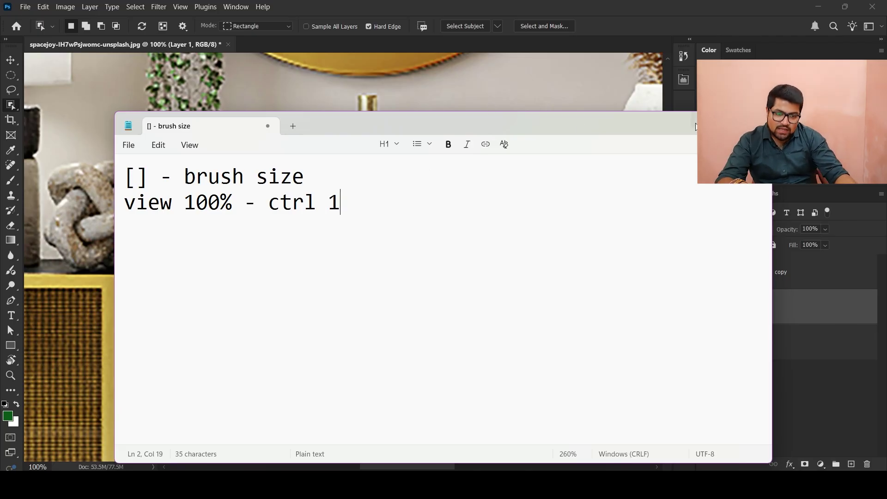
Return to Photoshop and examine the room image at extreme zoom levels, from close-up sideboard details to a tiny overview
key(alt+Tab)
scroll(369, 265, down, 12)
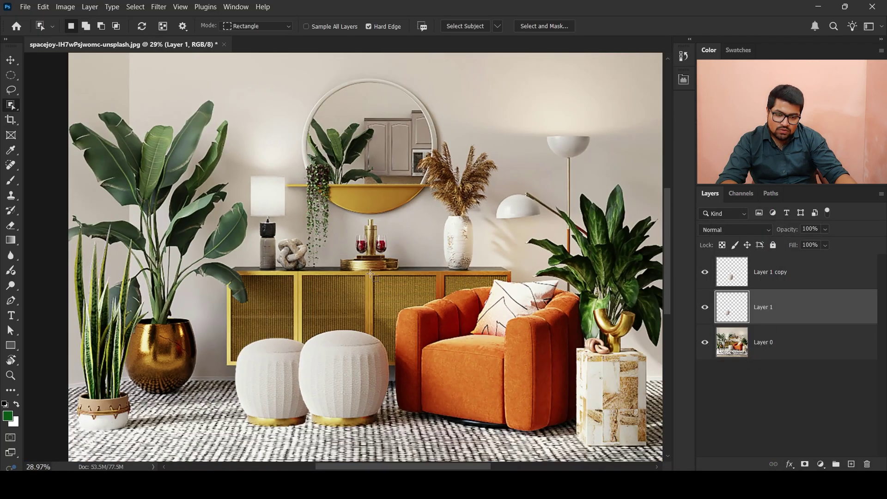
scroll(331, 264, down, 3)
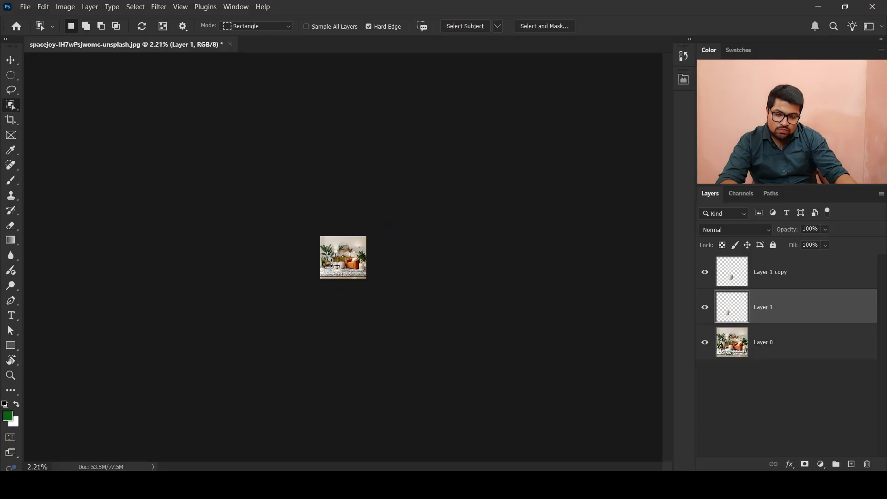
scroll(378, 307, up, 3)
scroll(396, 252, up, 15)
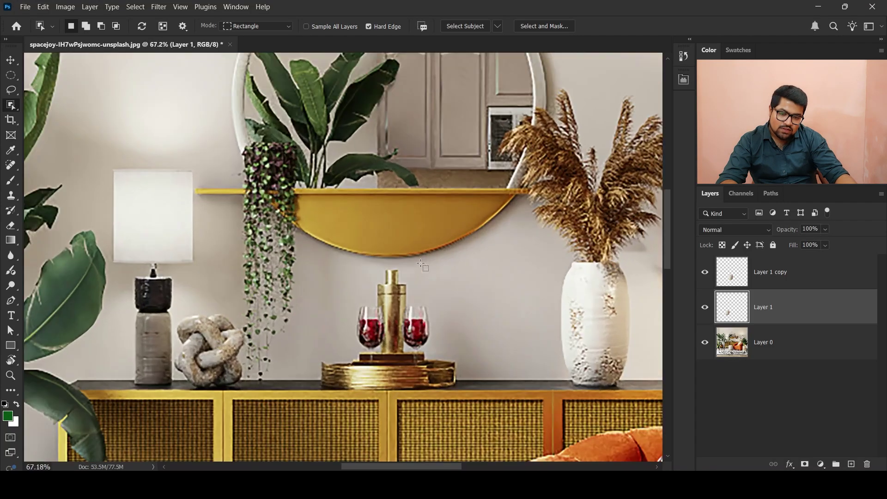
scroll(401, 270, up, 2)
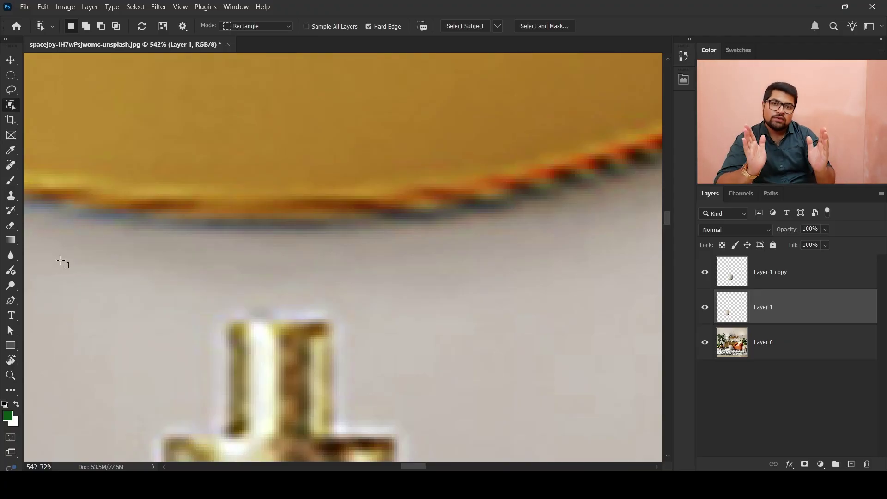
scroll(61, 262, down, 15)
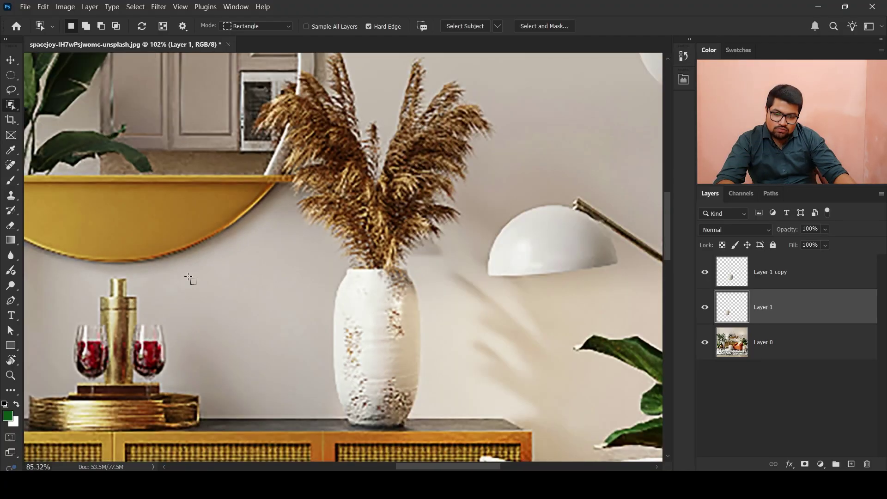
scroll(189, 274, down, 2)
scroll(191, 273, up, 2)
scroll(194, 271, down, 2)
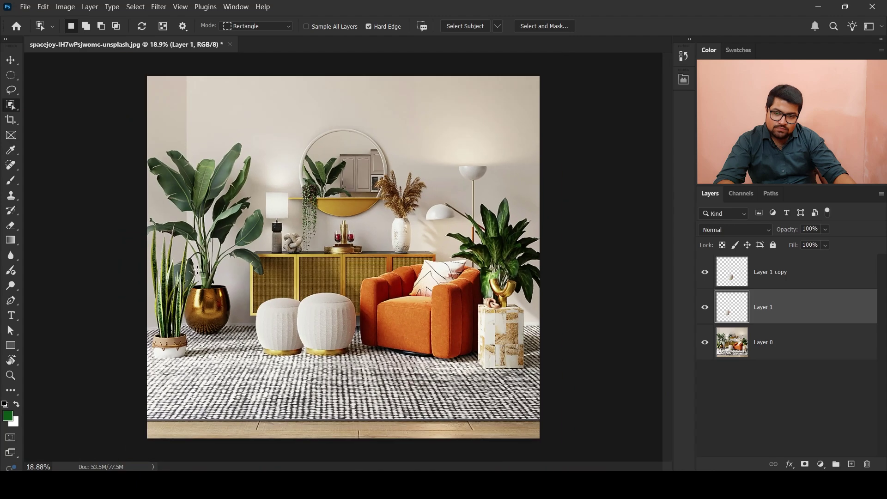
scroll(197, 270, up, 2)
scroll(197, 270, down, 1)
scroll(197, 269, up, 2)
scroll(199, 266, down, 6)
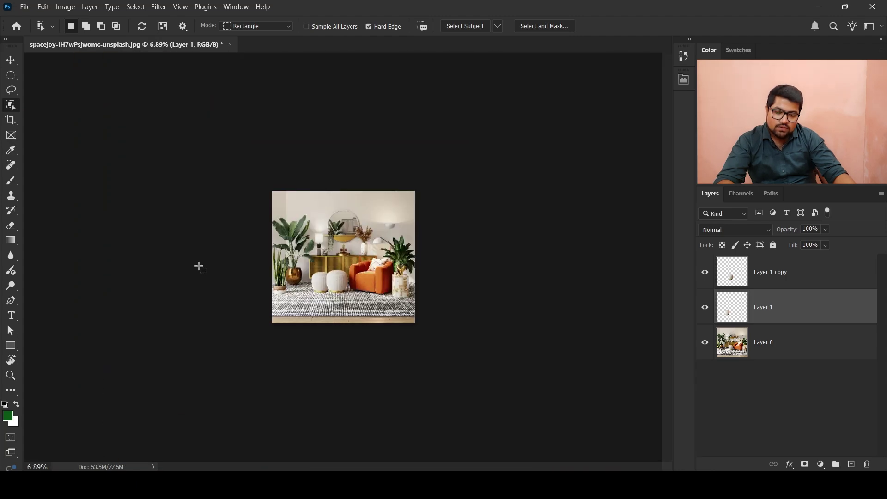
scroll(201, 267, down, 4)
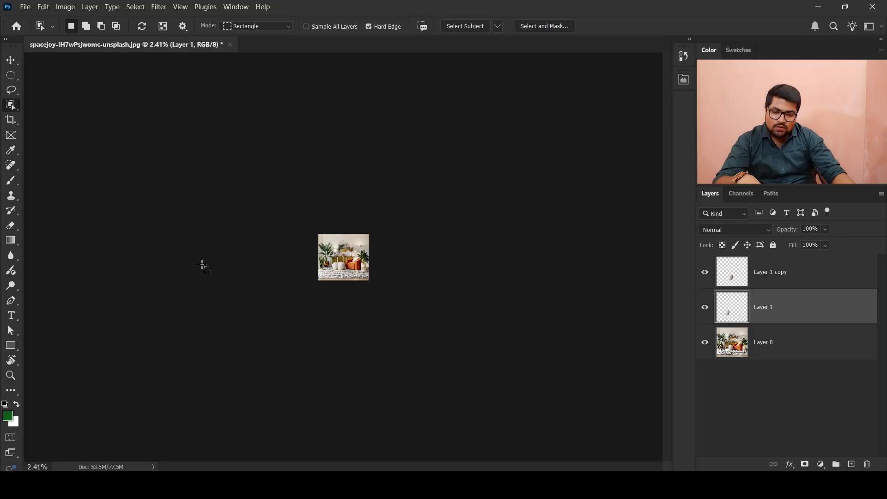
Select Layer 0 and fit its full image in the document view, repeating the fit after reducing the zoom
click(729, 351)
key(ctrl+0)
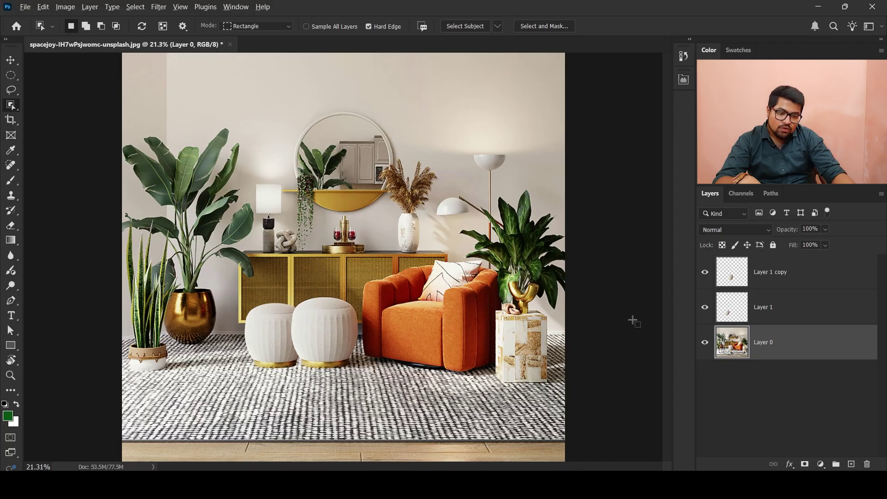
scroll(601, 308, down, 5)
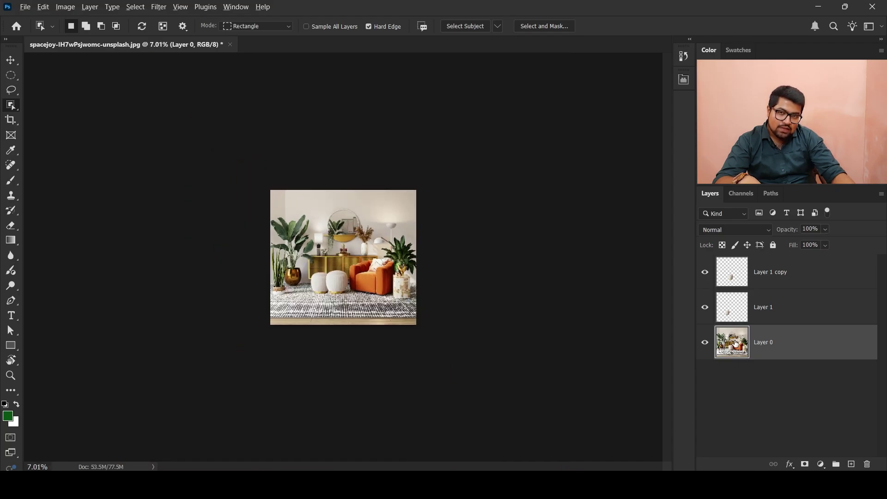
key(ctrl+0)
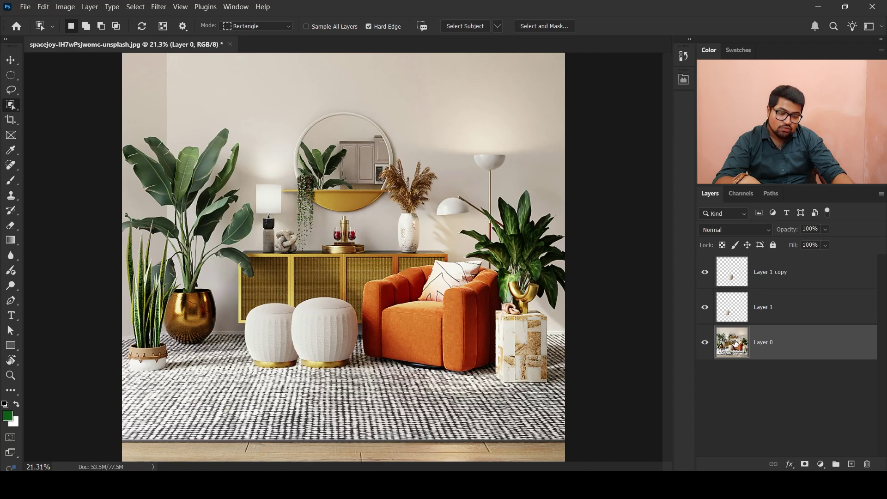
Switch to Notepad and add a third line reading "fit image - alt left click on layer thumbnail"
key(alt+Tab)
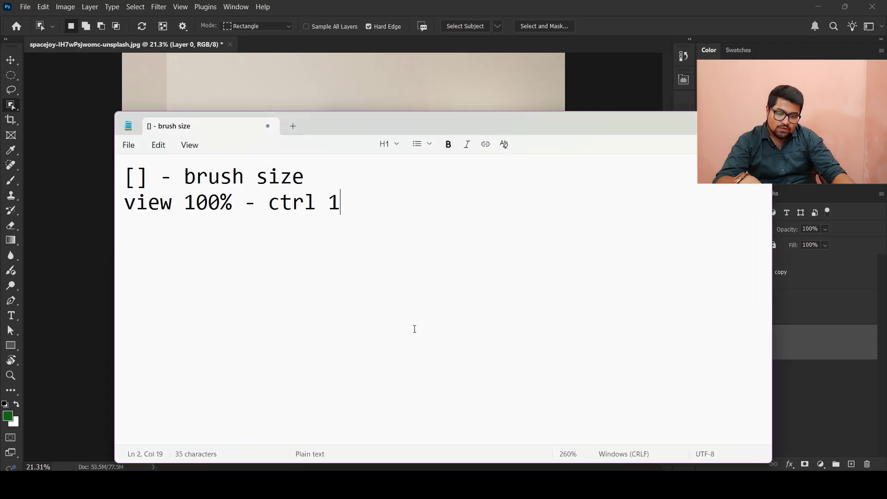
key(Return)
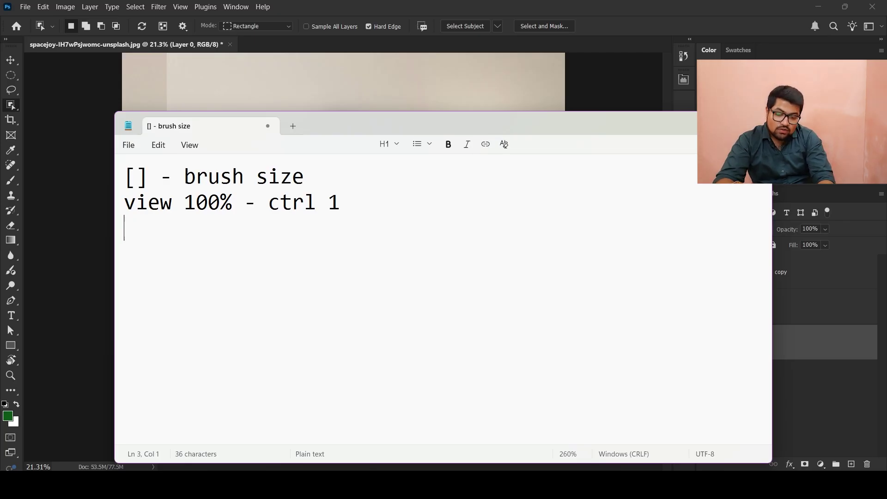
text(fit image )
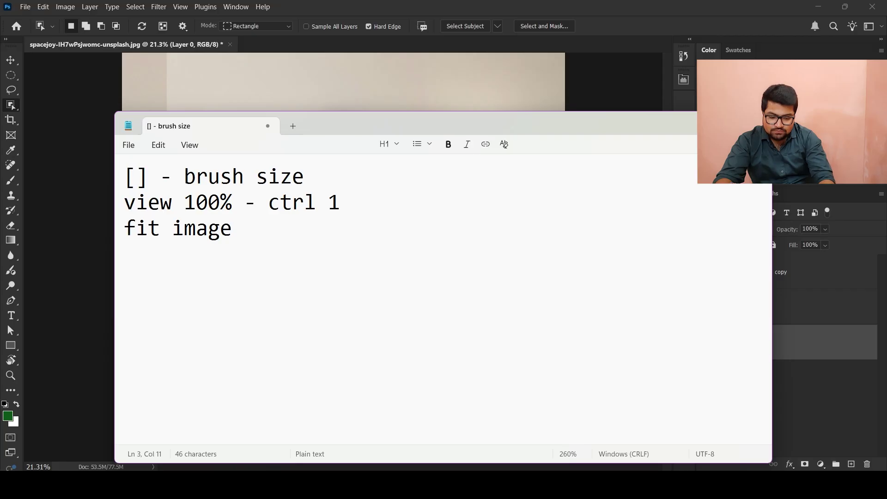
text(- alt le)
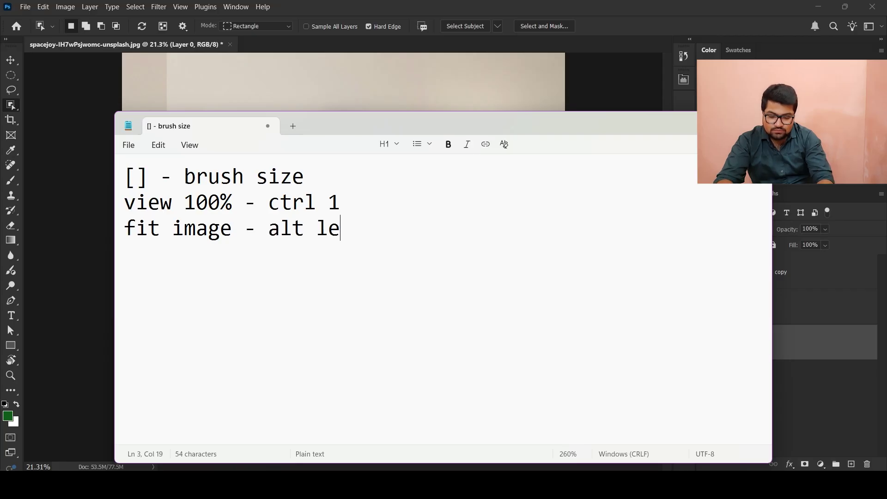
text(ft click )
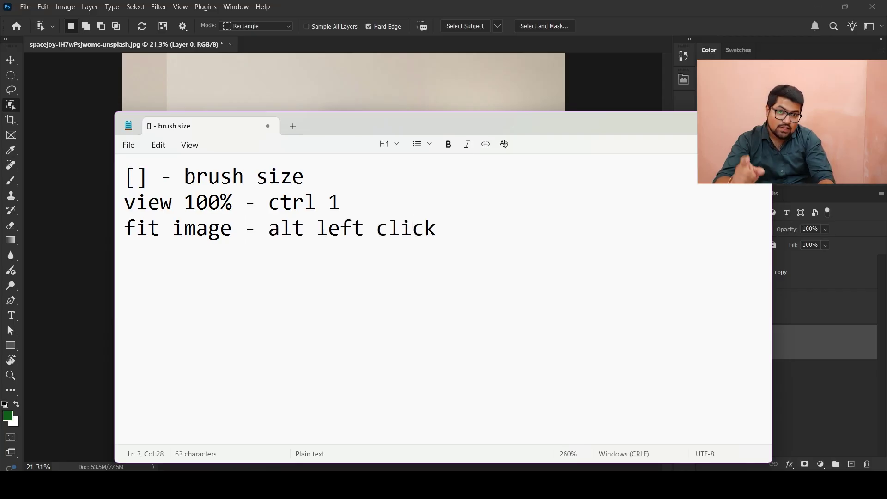
text(on )
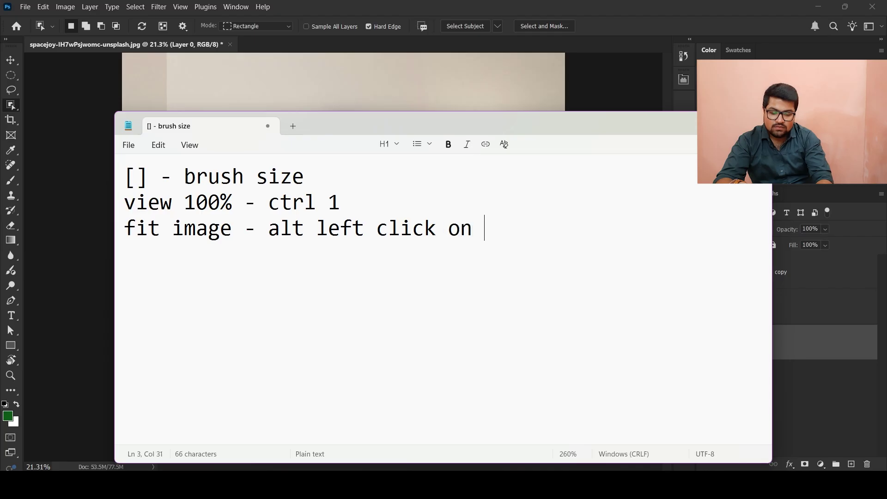
text(layer thumbnail)
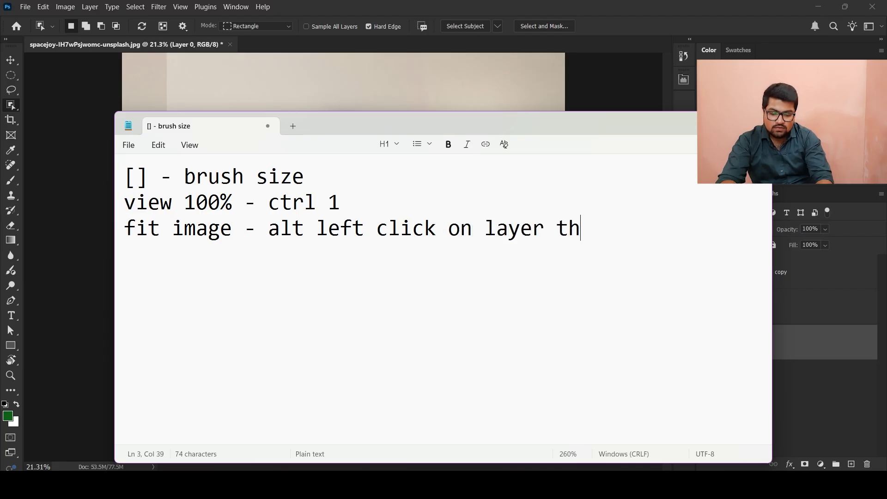
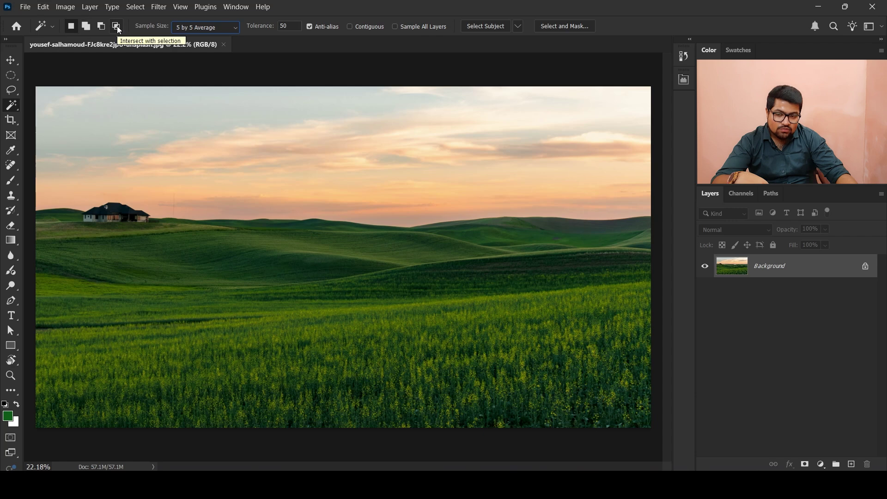
Try the Point Sample and 3 by 3 Average sample sizes for the Magic Wand tool
click(193, 28)
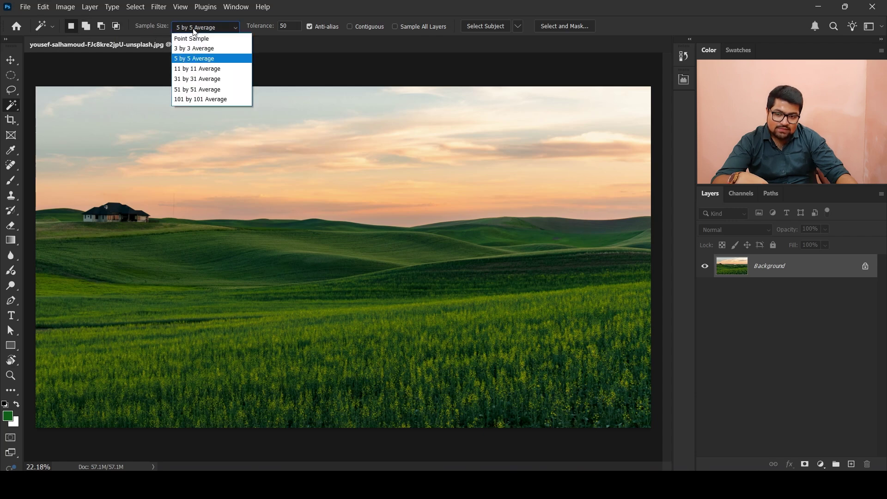
click(189, 39)
click(215, 28)
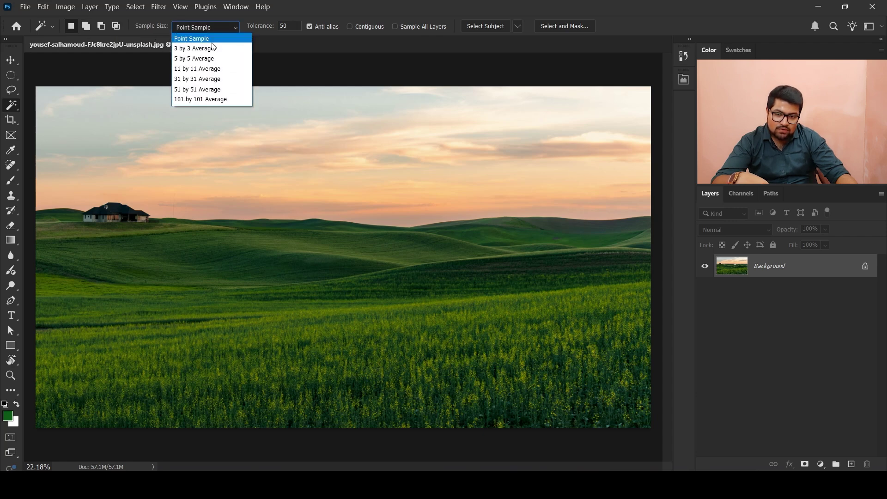
click(200, 48)
click(208, 28)
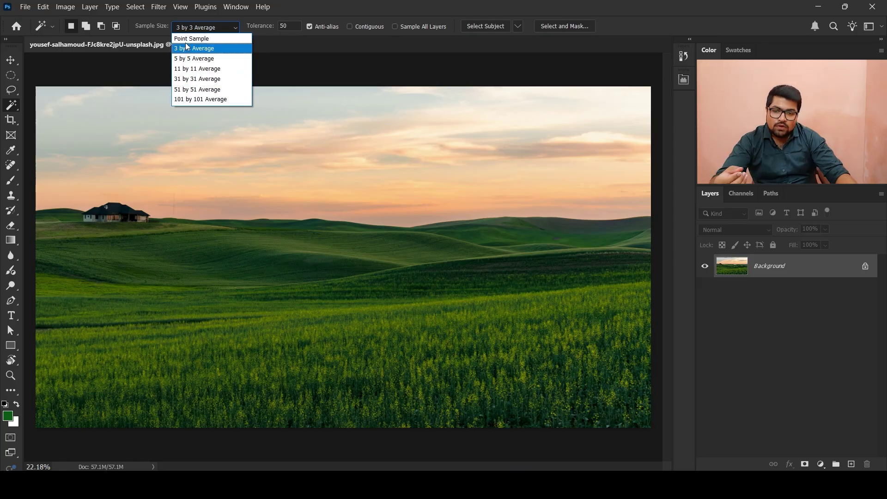
click(201, 27)
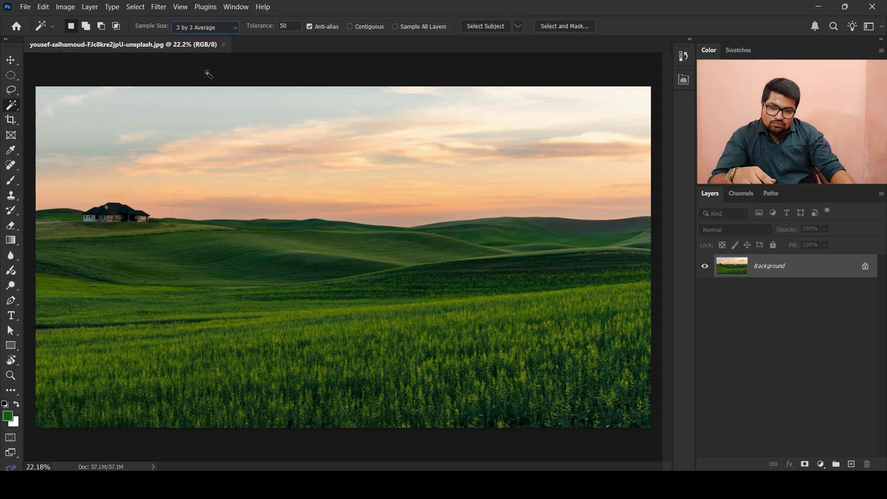
Set the Magic Wand sample size to Point Sample and select the pale upper sky with a tolerance of 50
scroll(198, 128, up, 20)
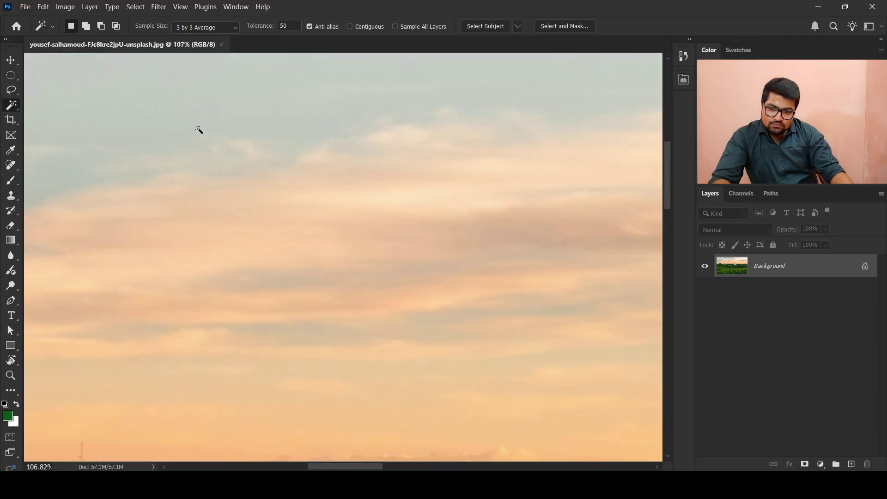
scroll(202, 132, up, 10)
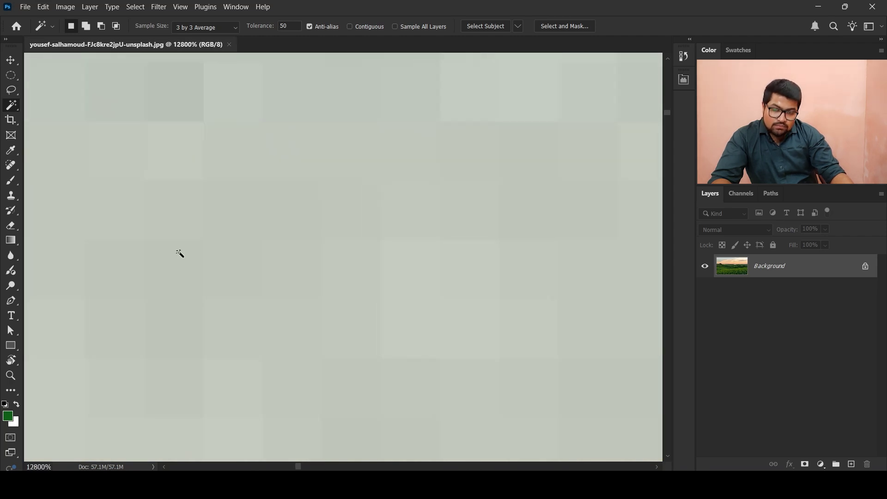
key(ctrl+0)
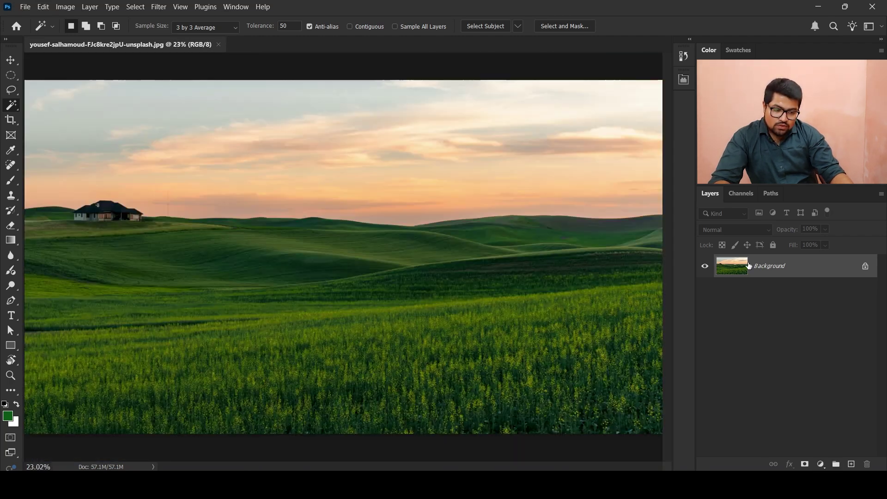
click(198, 28)
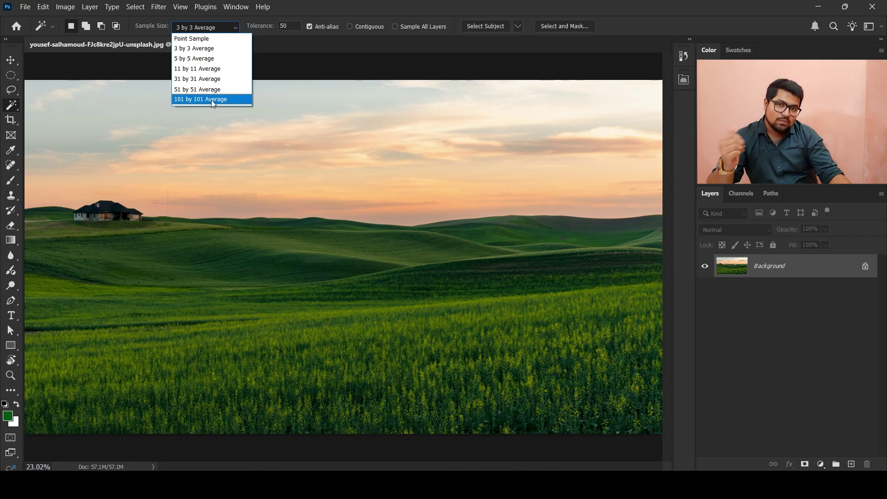
click(204, 40)
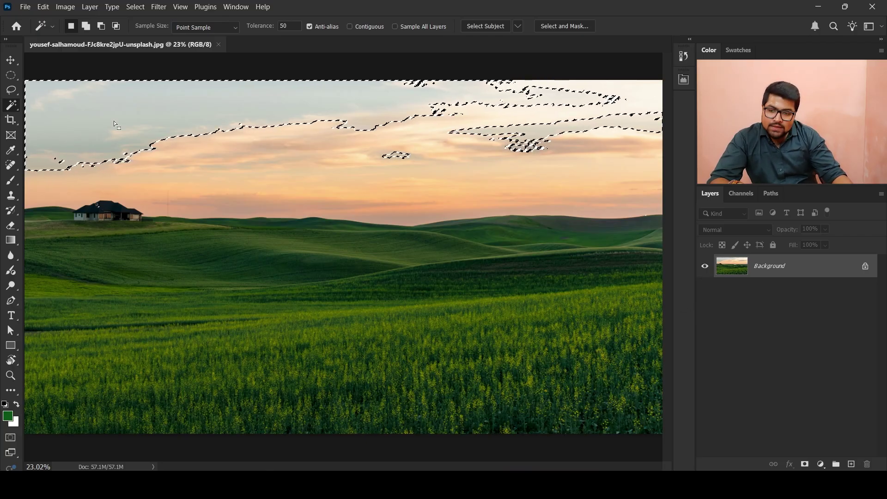
Examine the Point Sample selection's edge along the clouds at several zoom levels and across the whole sky
scroll(394, 138, up, 8)
scroll(394, 139, up, 3)
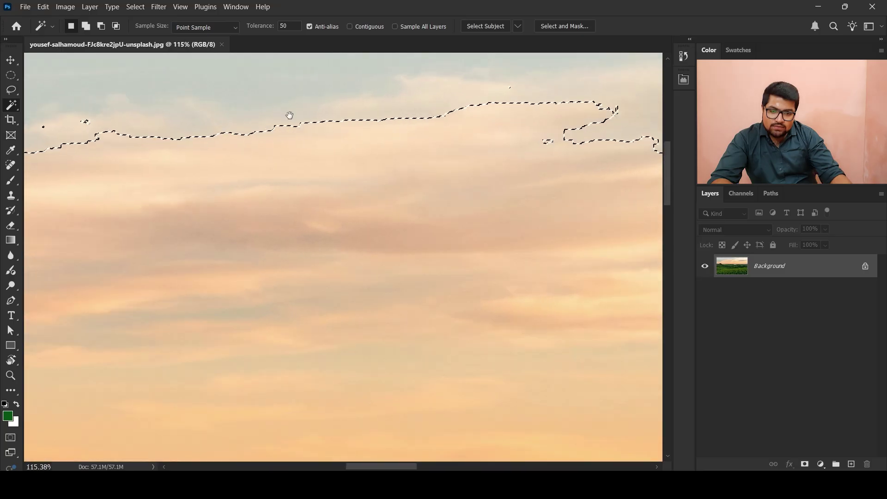
drag(289, 117, 410, 258)
scroll(283, 192, down, 8)
scroll(248, 206, up, 10)
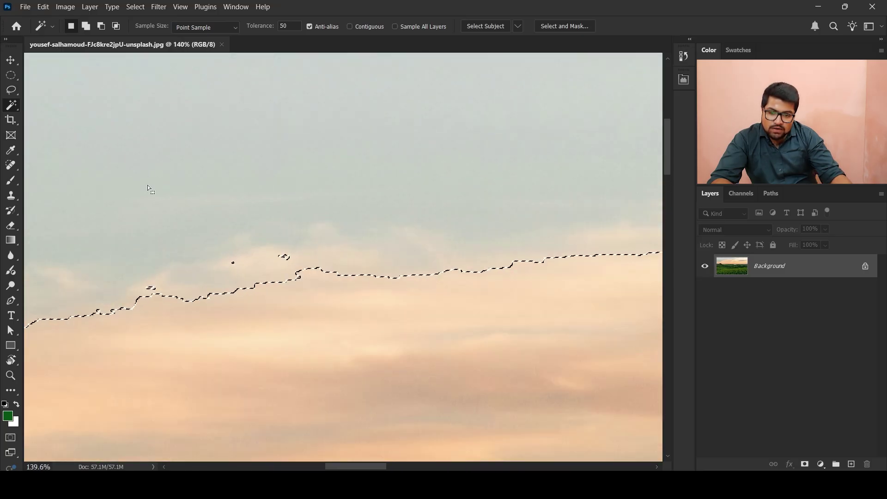
scroll(250, 191, down, 3)
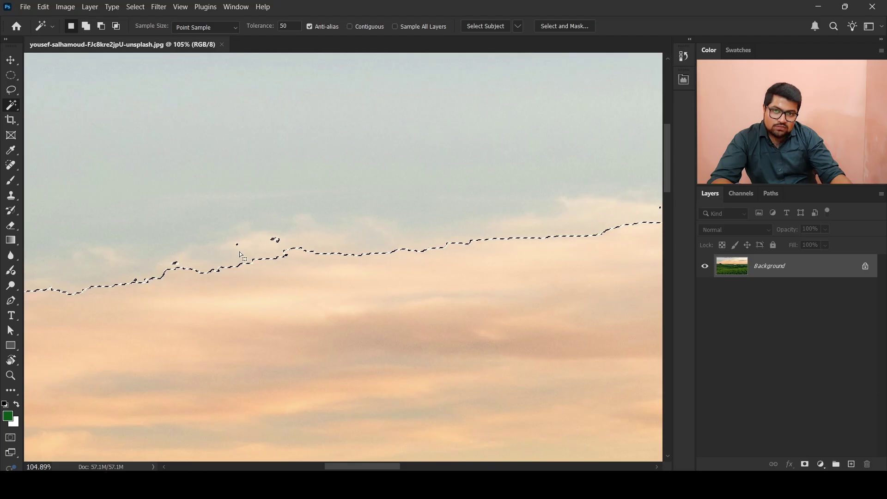
scroll(241, 255, down, 5)
scroll(218, 251, up, 8)
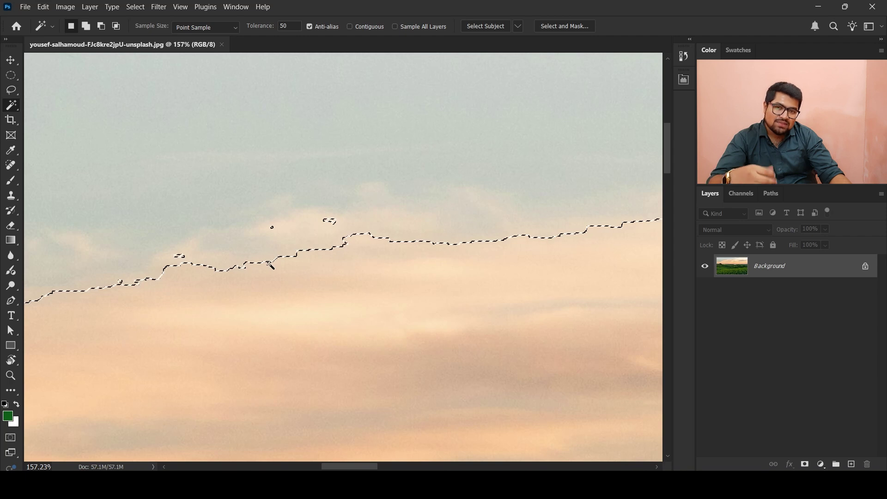
scroll(270, 250, up, 4)
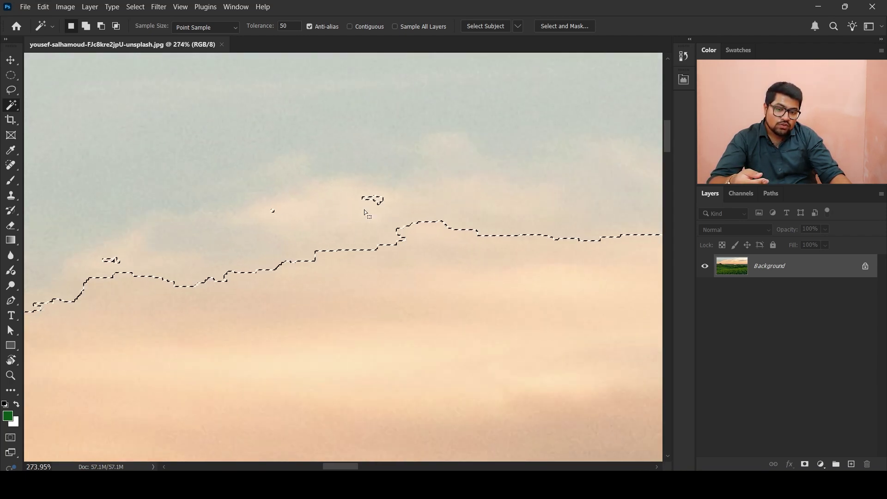
scroll(329, 208, up, 5)
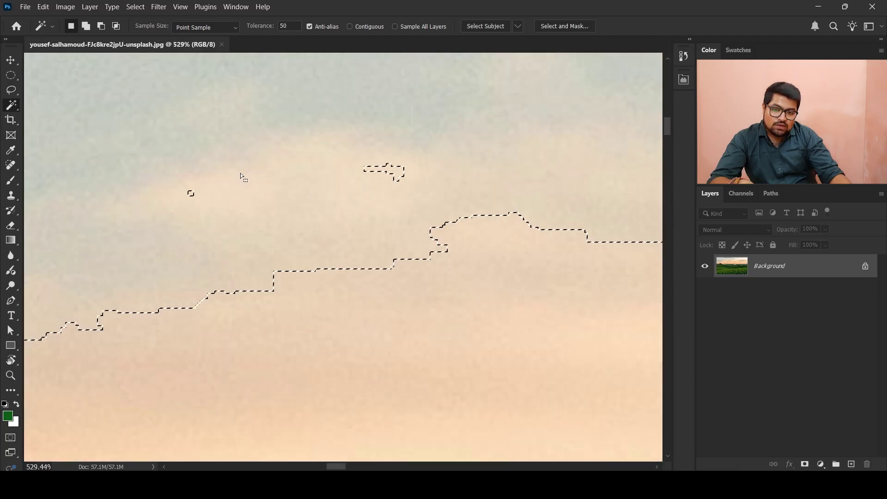
scroll(226, 162, down, 4)
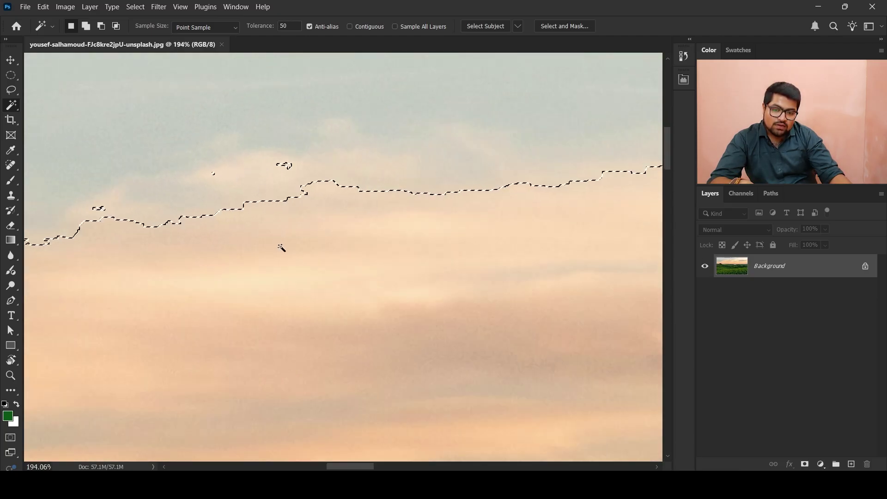
scroll(280, 248, down, 3)
scroll(281, 248, down, 2)
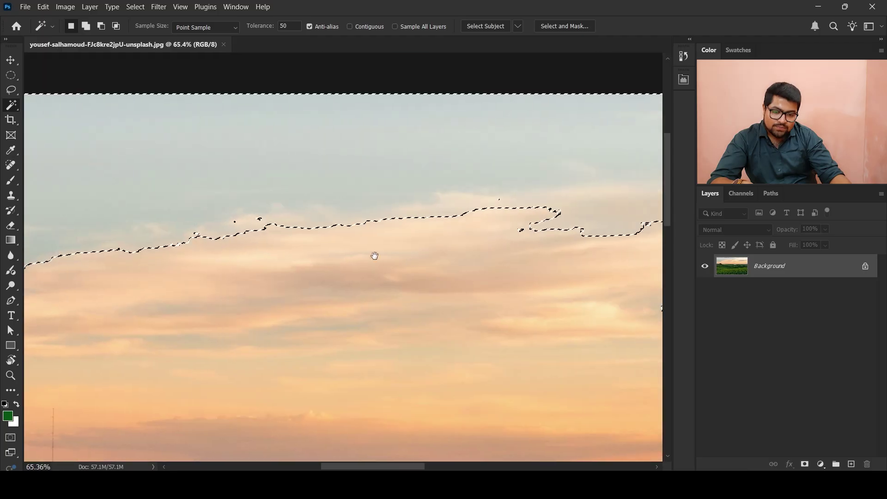
drag(379, 257, 79, 228)
scroll(342, 222, up, 2)
drag(489, 267, 93, 385)
scroll(178, 297, down, 8)
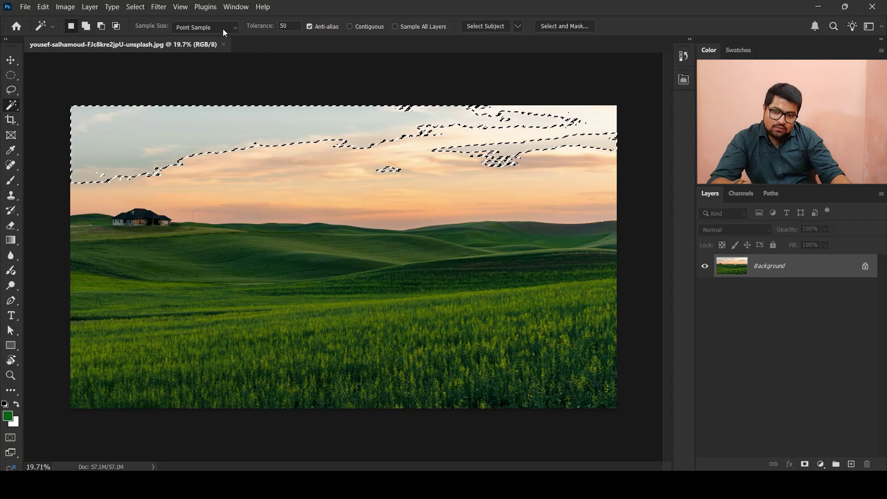
Set the sample size to 3 by 3 Average, clear the existing selection, and reselect the pale upper sky
click(205, 27)
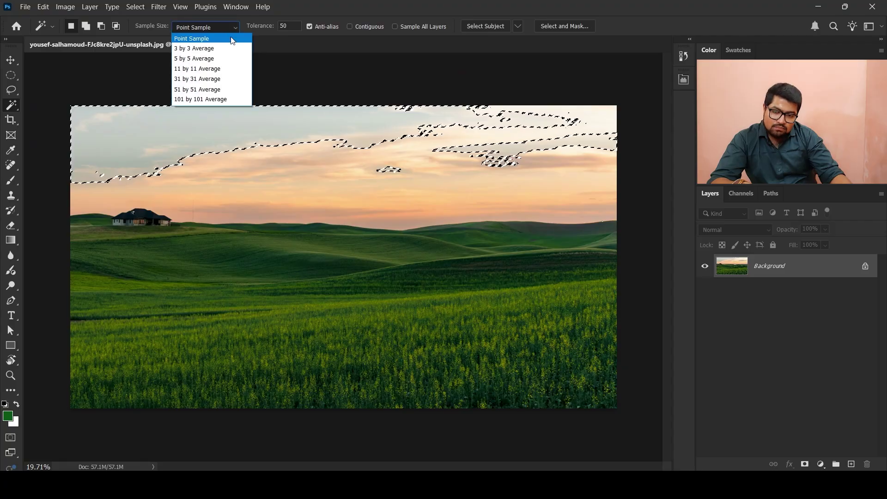
click(203, 49)
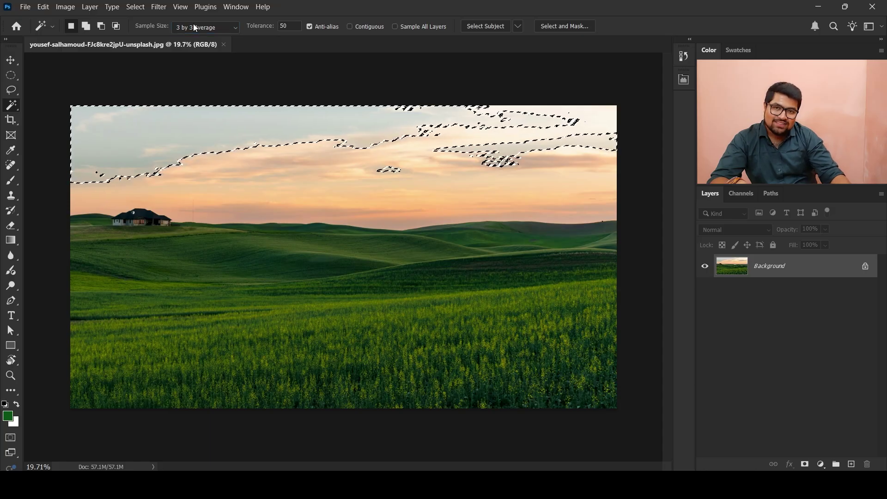
scroll(237, 192, up, 1)
scroll(184, 147, up, 1)
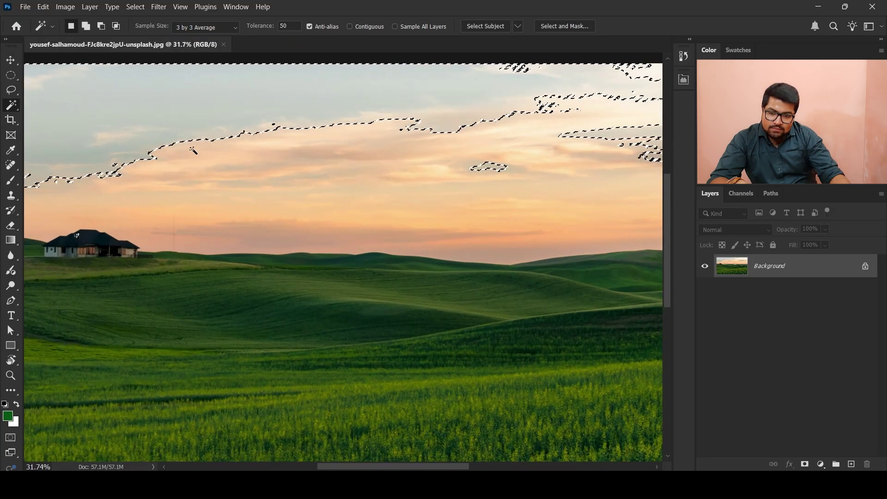
key(ctrl+d)
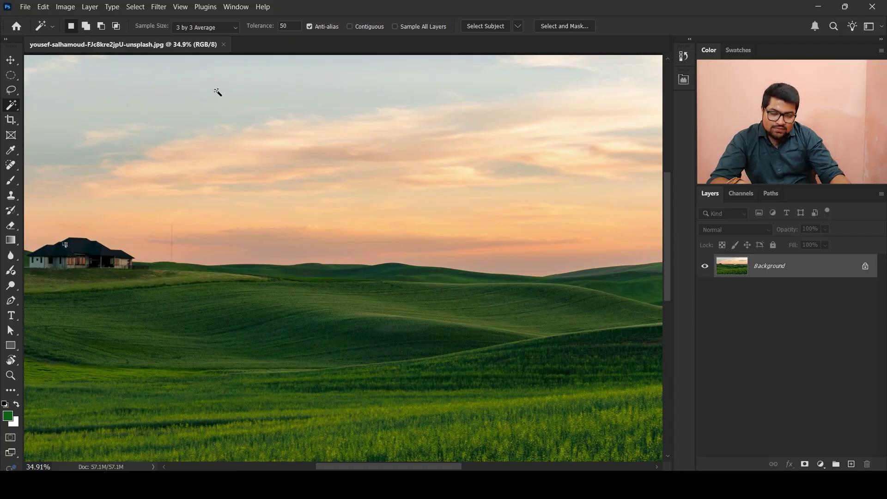
scroll(217, 115, down, 2)
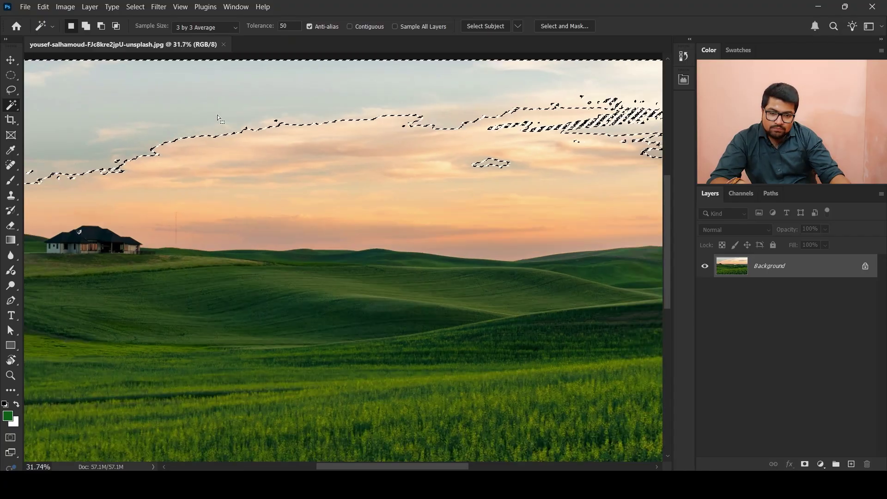
scroll(218, 121, up, 1)
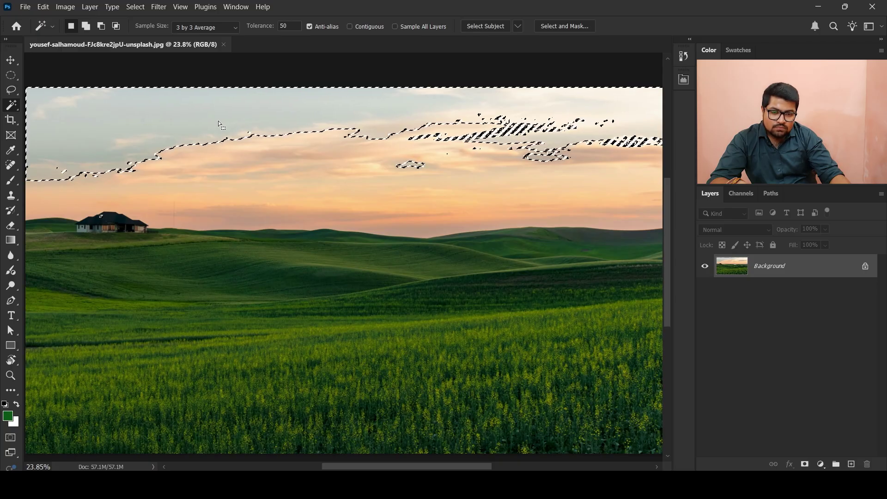
Change the sample size to 11 by 11 Average, deselect, and sample the pale upper sky again
click(194, 28)
click(211, 72)
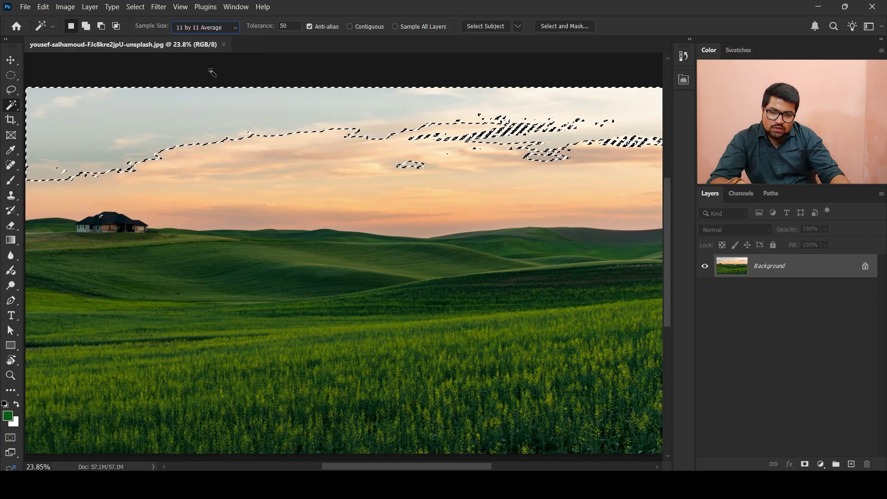
key(ctrl+d)
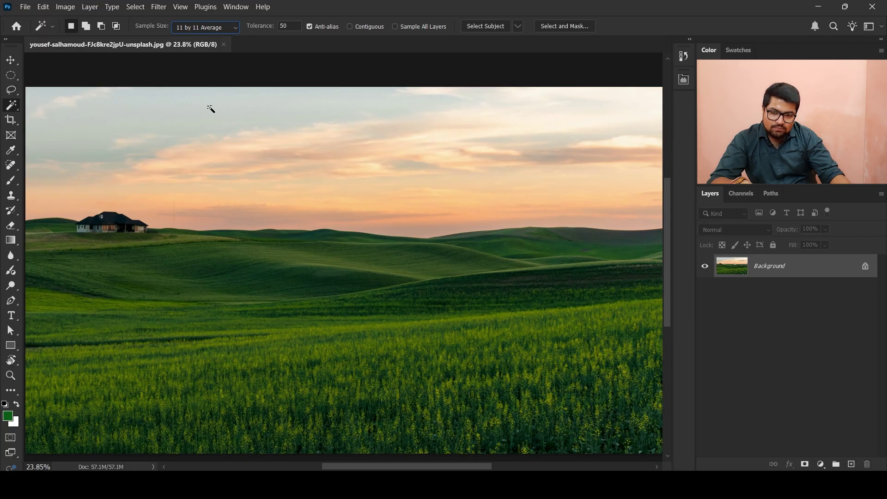
click(213, 110)
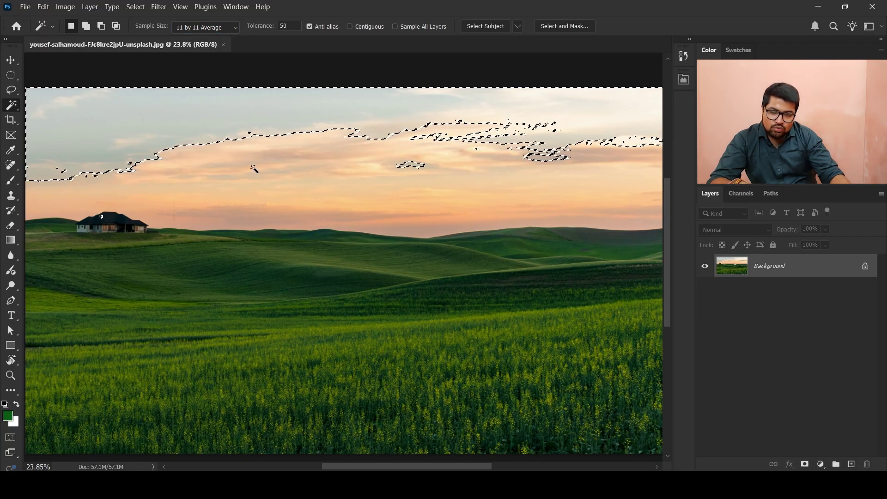
Inspect the 11 by 11 Average selection for stray selected pixels on the house roof and along the cloud edge
scroll(107, 218, up, 6)
drag(113, 186, 602, 237)
drag(147, 224, 405, 234)
scroll(356, 204, up, 3)
scroll(355, 203, up, 5)
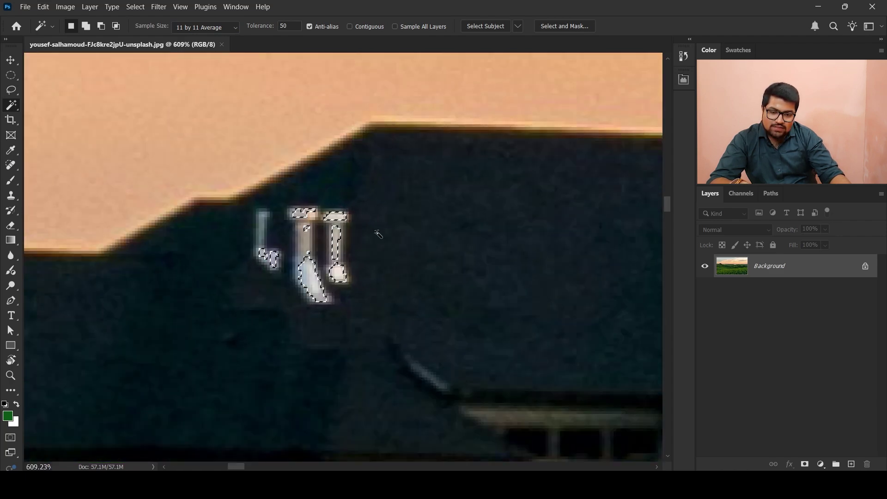
scroll(298, 217, down, 10)
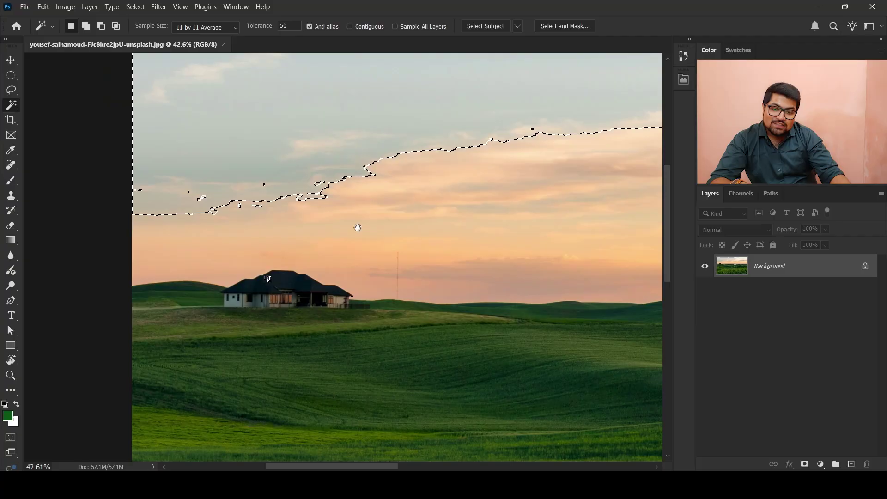
drag(358, 228, 281, 212)
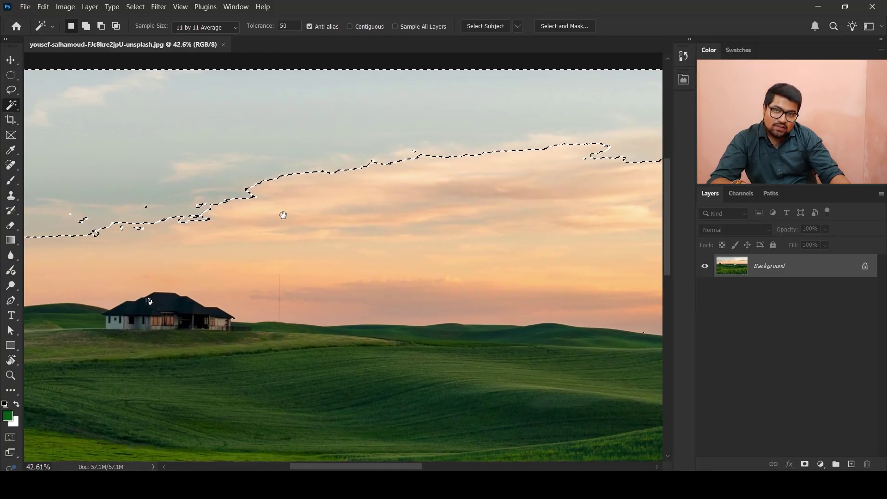
scroll(286, 205, down, 1)
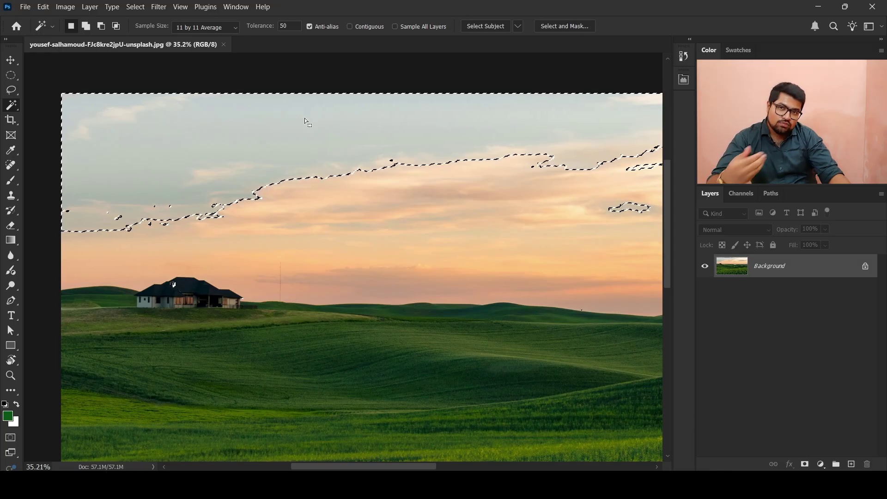
Set the sample size to 5 by 5 Average and the tolerance to 71, and reselect the sky from scratch
click(228, 29)
click(206, 56)
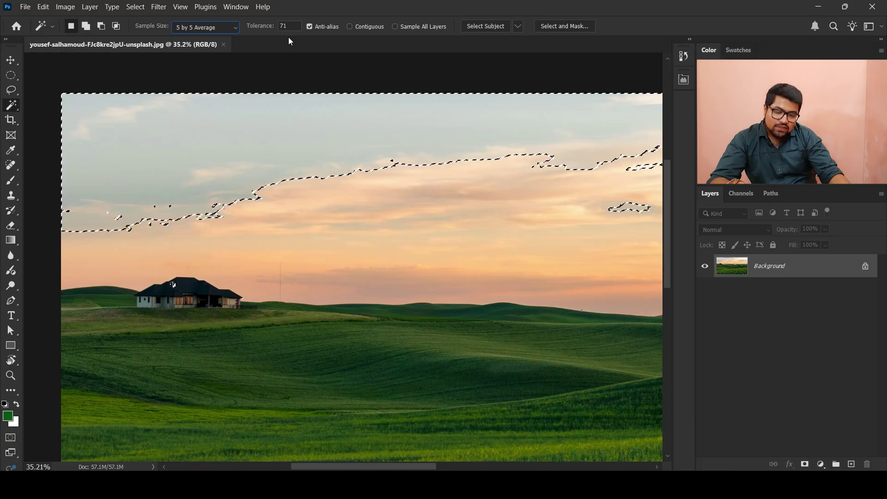
key(ctrl+d)
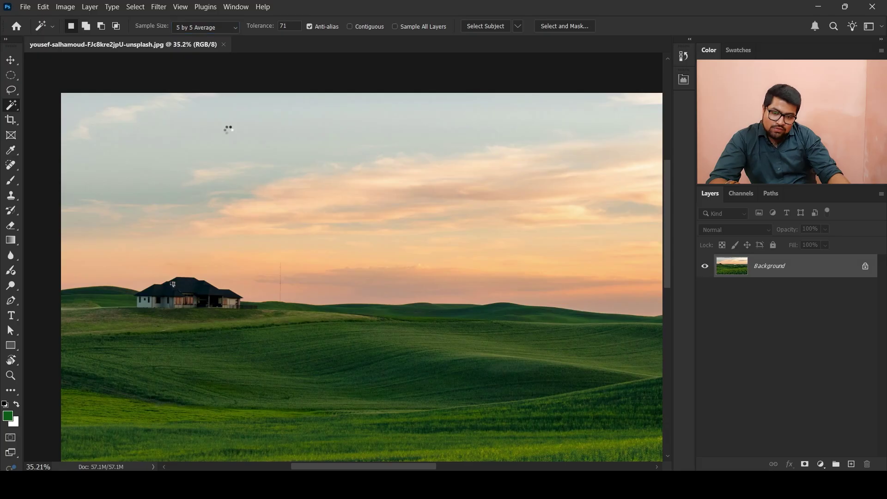
scroll(254, 153, down, 7)
scroll(256, 161, up, 2)
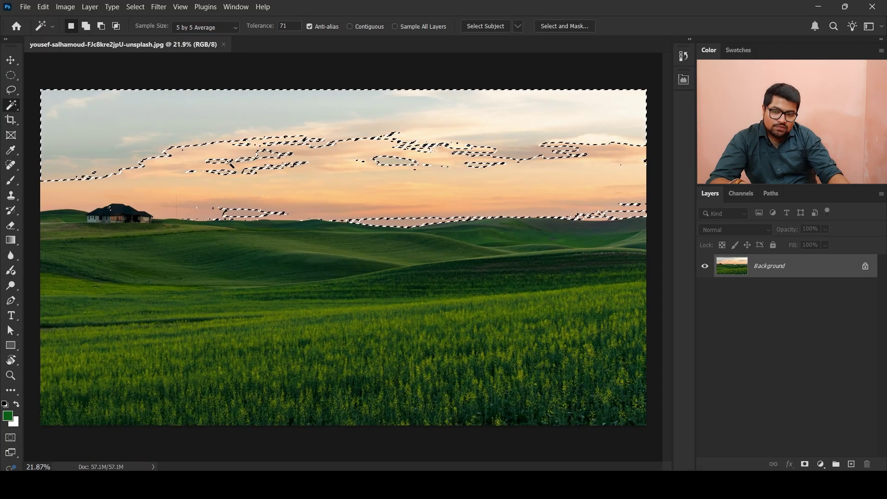
Set the Magic Wand tolerance to 104, reselect the sky, and check the selection edges around the house
drag(262, 29, 281, 31)
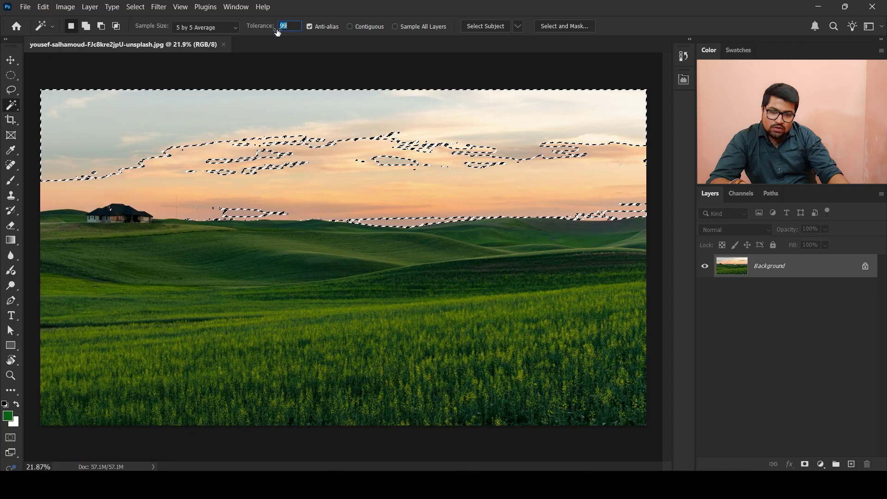
click(208, 121)
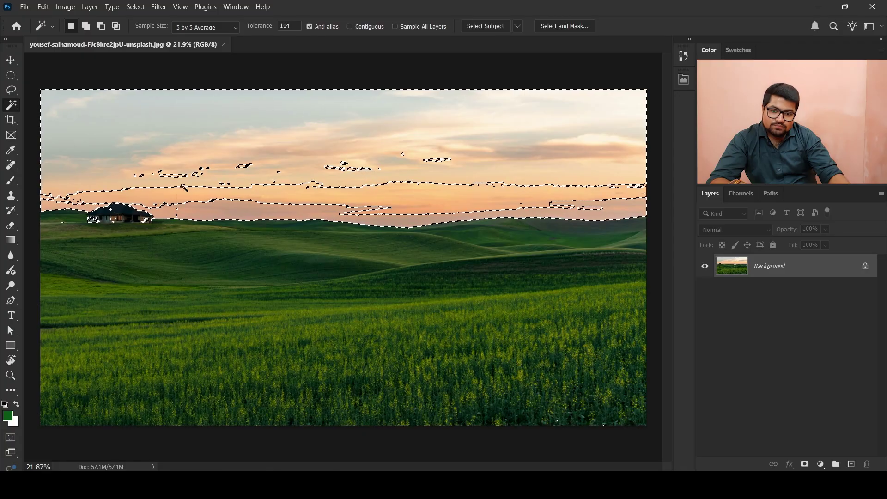
scroll(120, 198, up, 6)
scroll(120, 199, up, 4)
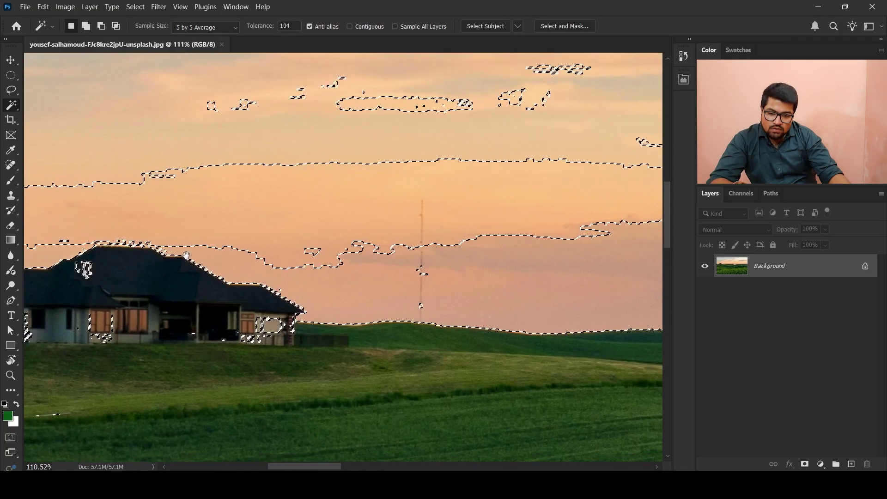
scroll(214, 254, down, 6)
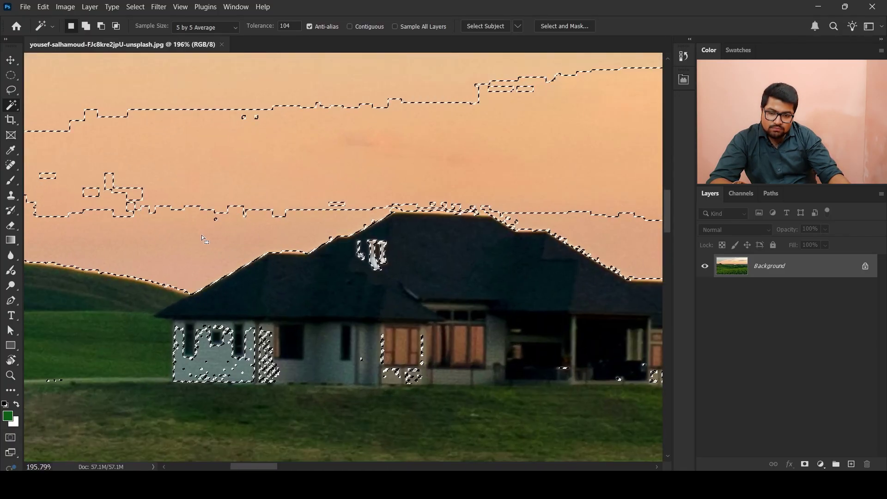
scroll(237, 199, down, 3)
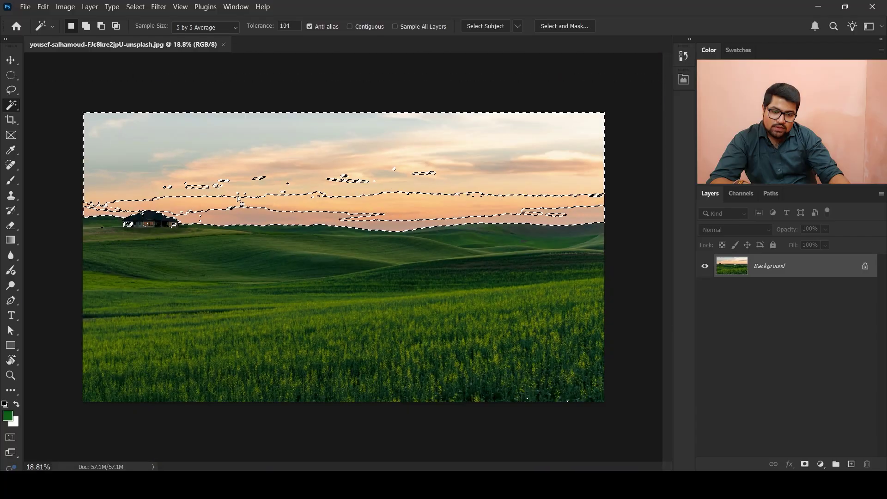
scroll(236, 199, up, 2)
scroll(236, 199, down, 1)
scroll(237, 198, up, 1)
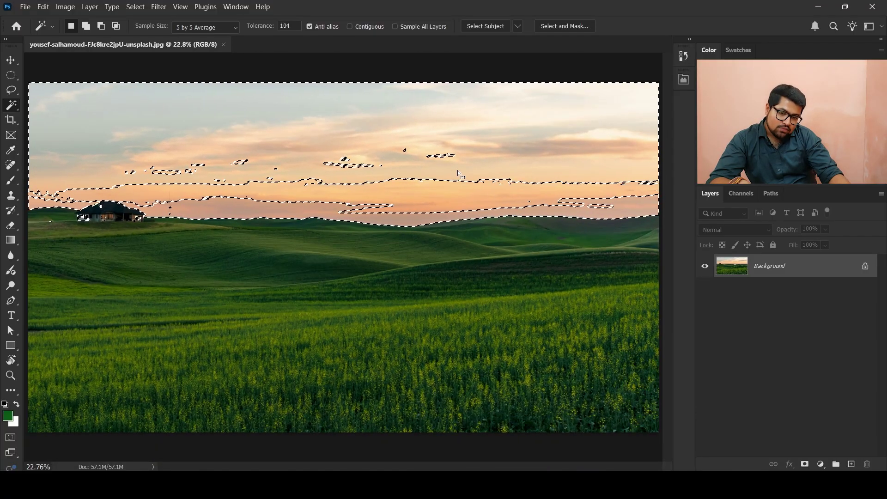
Unlock the Background layer and copy the selected sky onto a new layer, toggling the original layer's visibility to view the cut-out
click(866, 267)
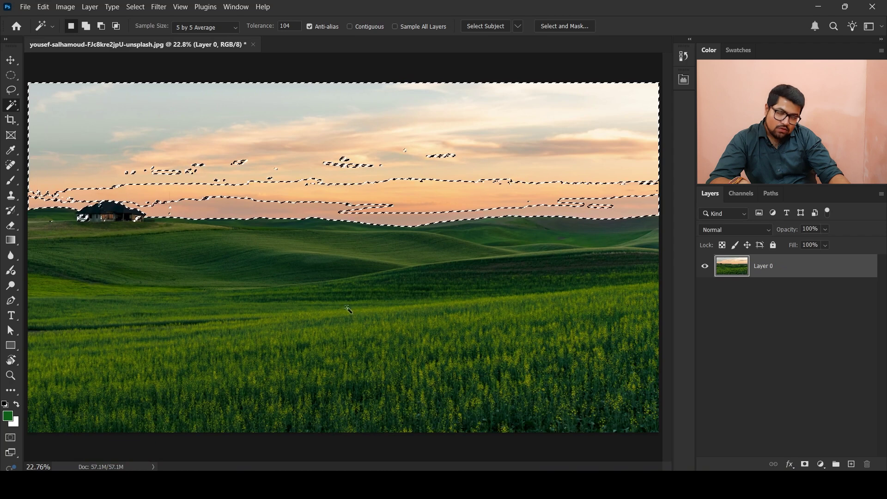
key(ctrl+j)
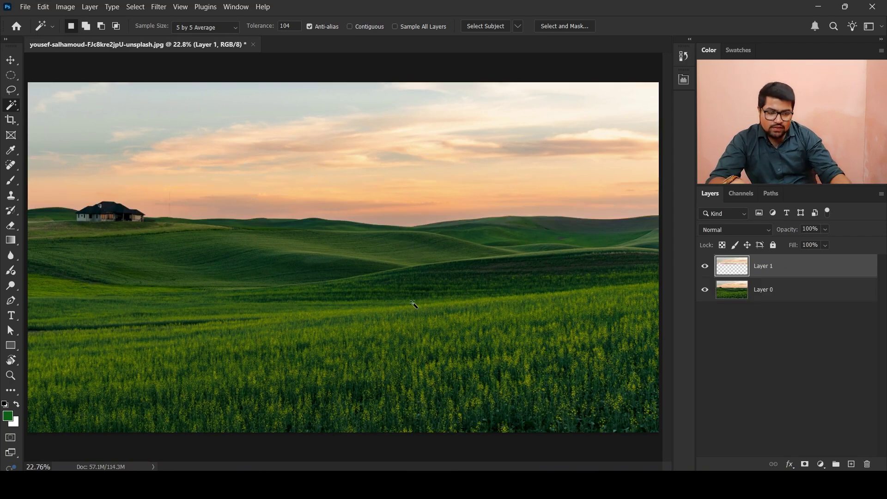
click(704, 290)
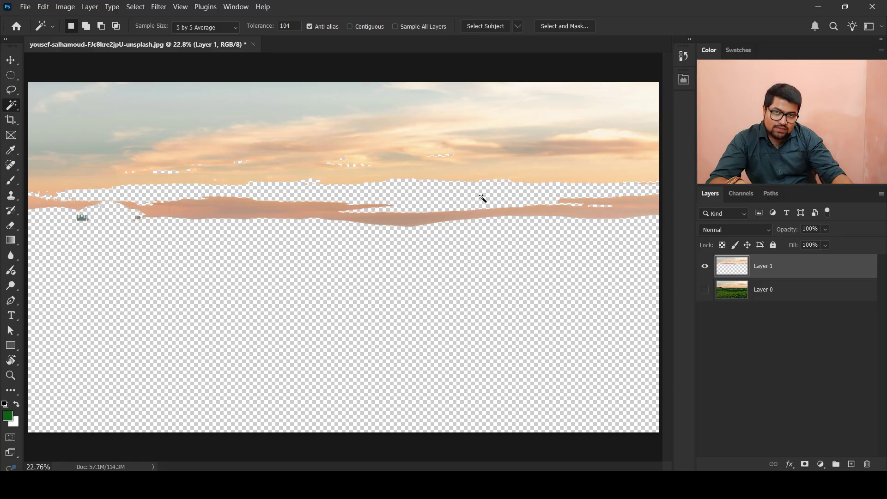
click(705, 290)
click(702, 266)
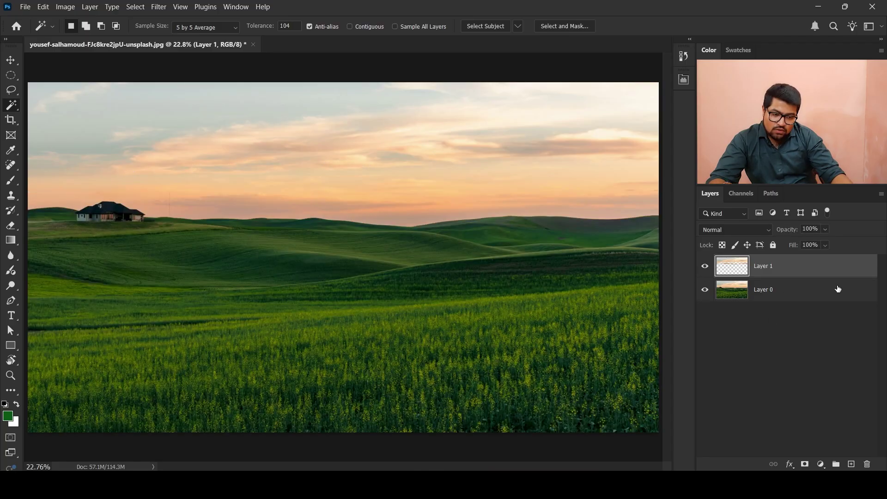
Undo the sky layer copy, returning to the single unlocked layer with the sky selection active
key(Delete)
key(ctrl+z)
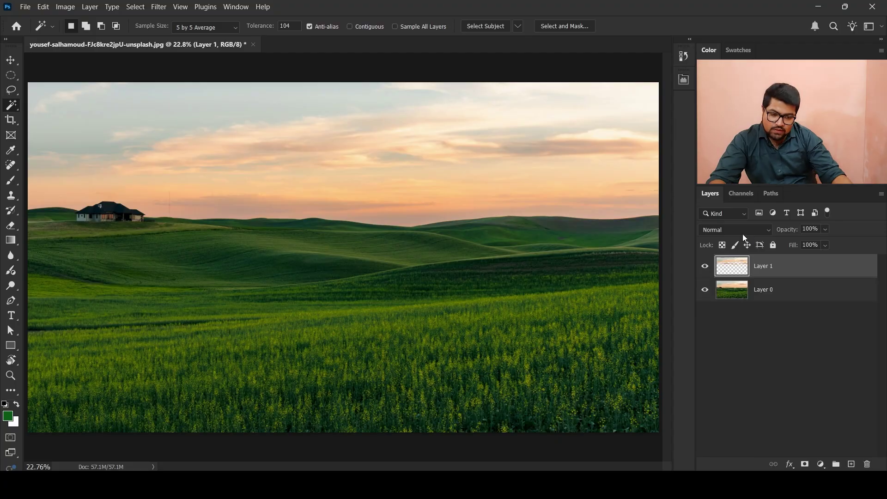
key(ctrl+z)
key(ctrl+z)
key(ctrl+shift+z)
key(ctrl+shift+z)
key(ctrl+shift+z)
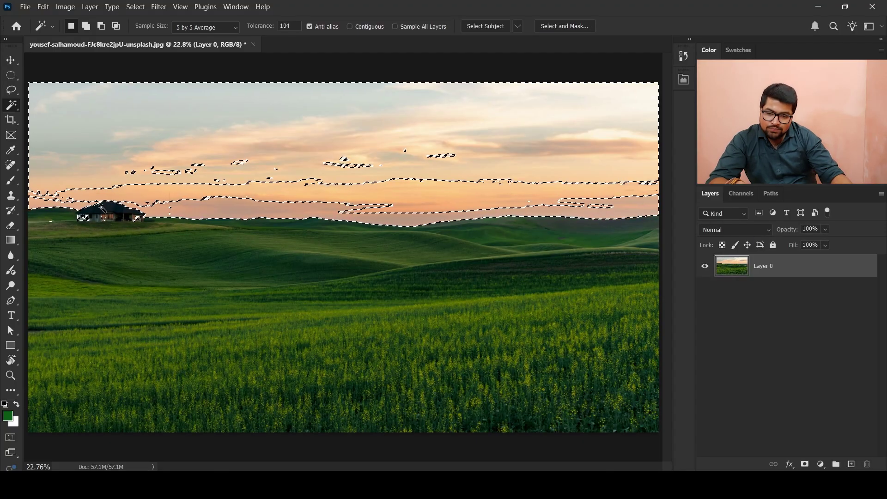
Examine the sky selection for unselected bands above the horizon and stray patches around the house
scroll(124, 185, up, 3)
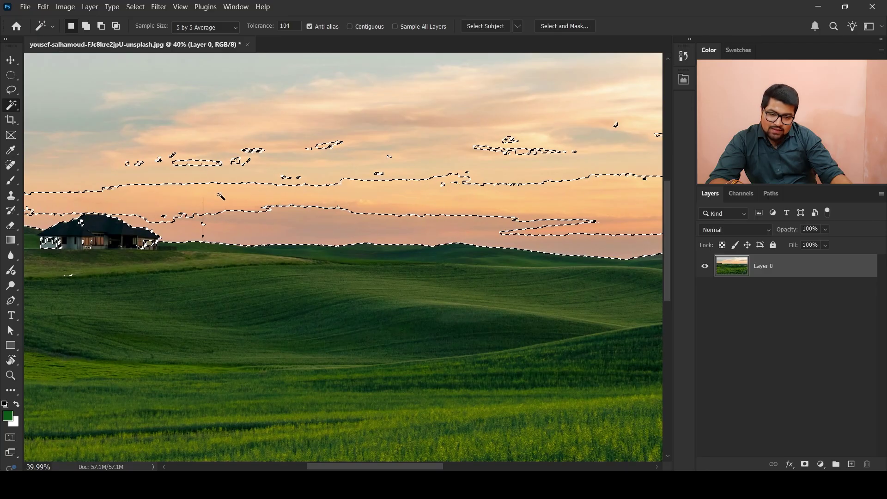
scroll(399, 211, down, 3)
scroll(399, 211, up, 2)
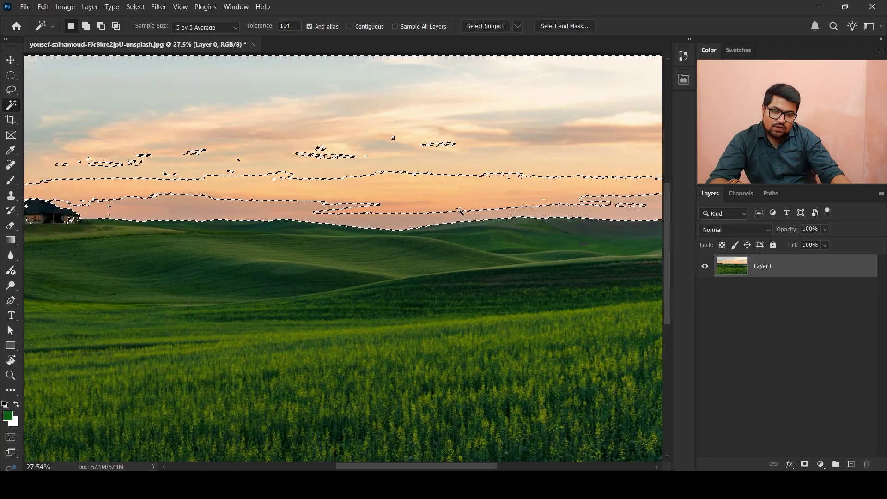
scroll(107, 197, up, 2)
scroll(107, 198, down, 2)
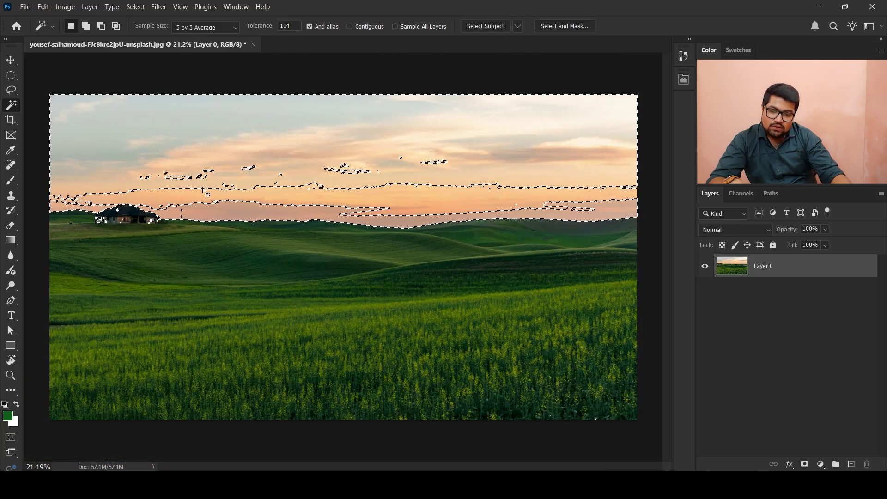
scroll(170, 197, up, 1)
scroll(171, 198, up, 1)
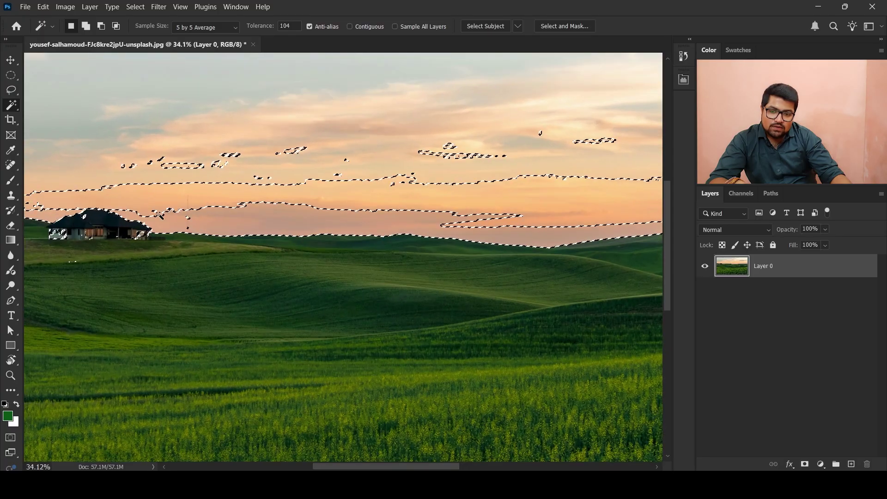
scroll(175, 189, down, 1)
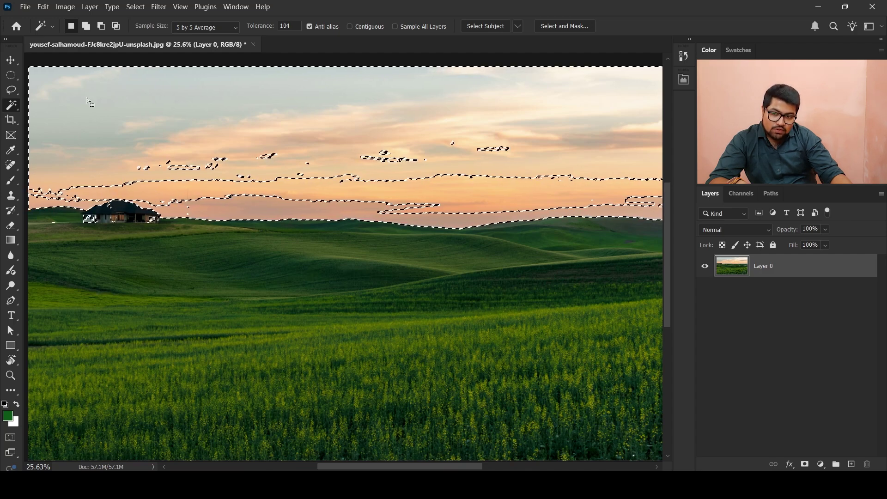
Add the unselected orange band above the horizon to the sky selection with the Magic Wand
click(86, 27)
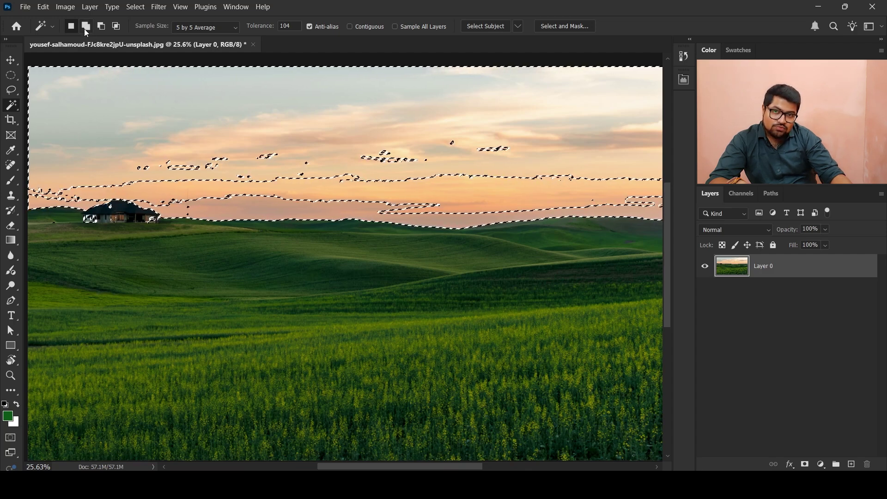
click(184, 194)
scroll(191, 187, down, 2)
scroll(193, 191, up, 1)
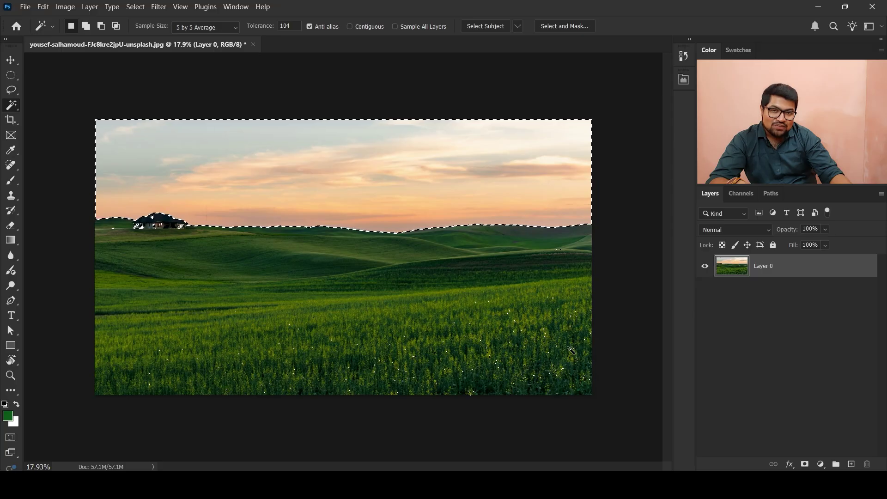
Subtract the stray selected specks in the grass field from the selection with a wide Rectangular Marquee across the foreground
scroll(365, 355, up, 8)
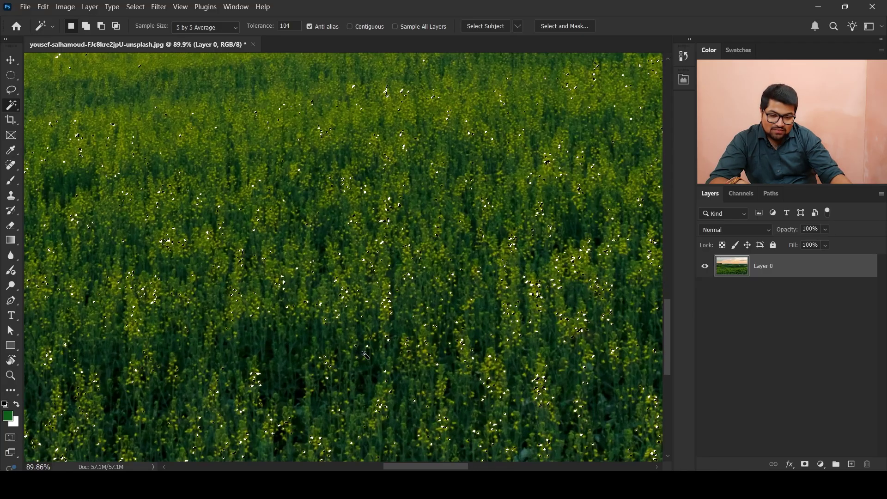
scroll(411, 395, down, 7)
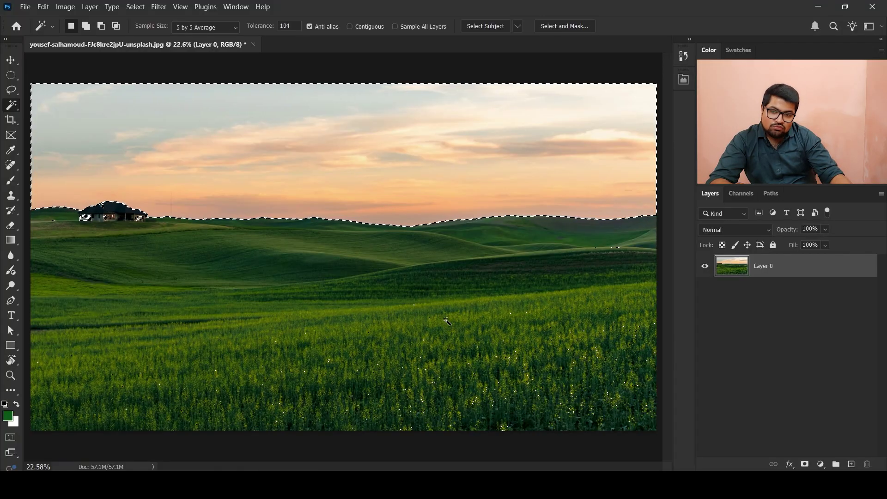
scroll(327, 301, down, 2)
scroll(326, 301, up, 1)
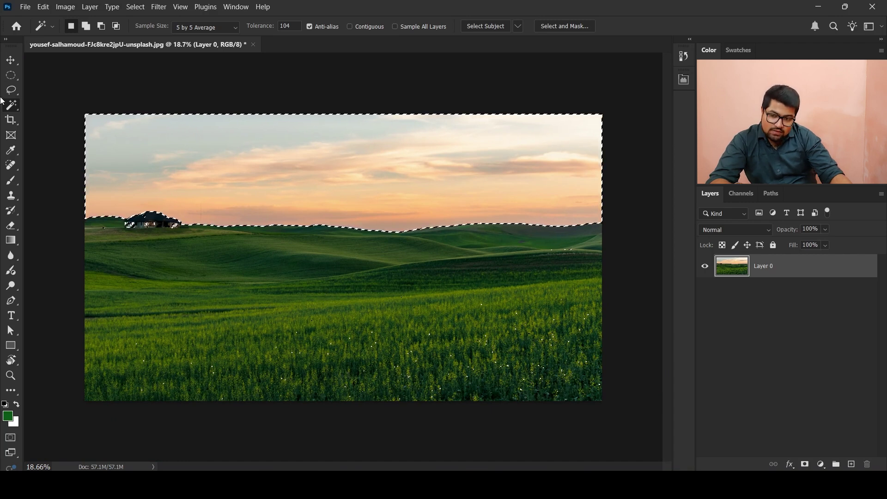
click(10, 75)
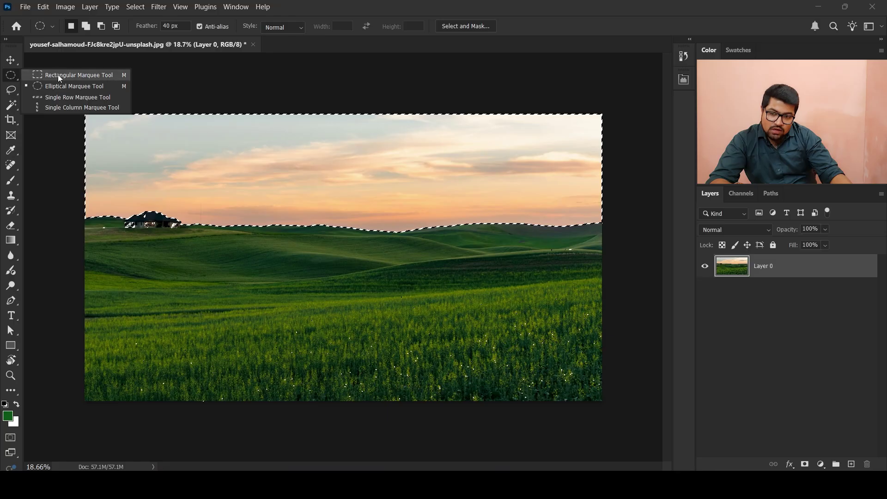
click(59, 77)
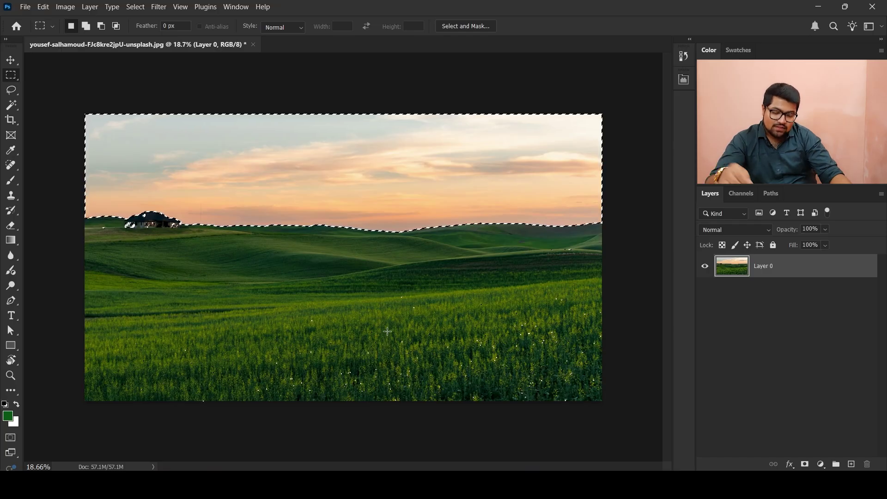
key(alt)
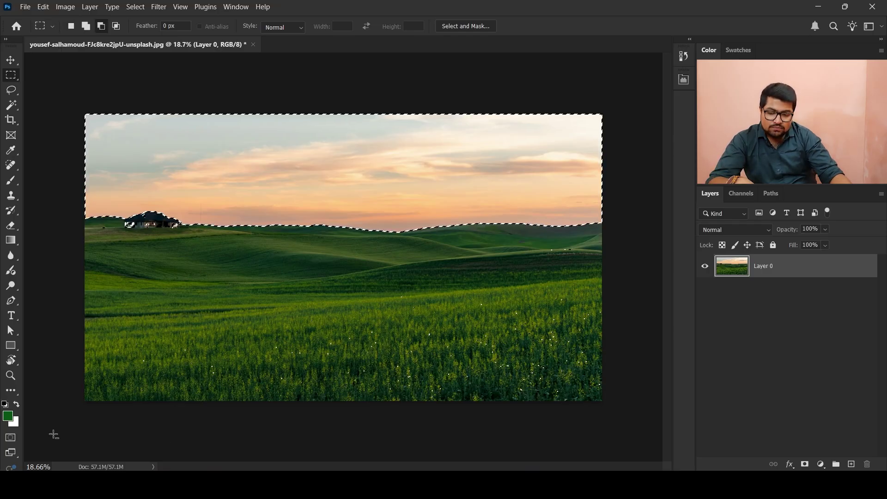
drag(54, 432, 640, 243)
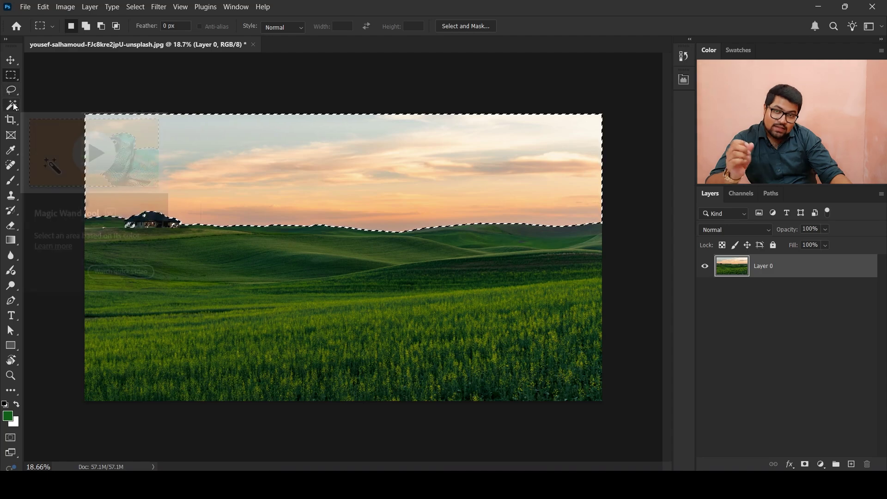
Subtract the small stray patch on the grass slope below the house from the selection with the Lasso tool
scroll(92, 212, up, 15)
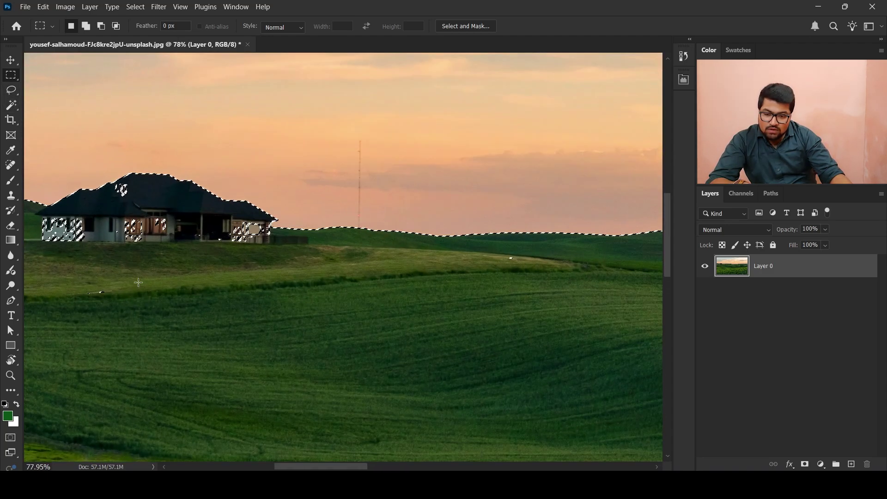
drag(160, 323, 245, 307)
scroll(244, 282, up, 5)
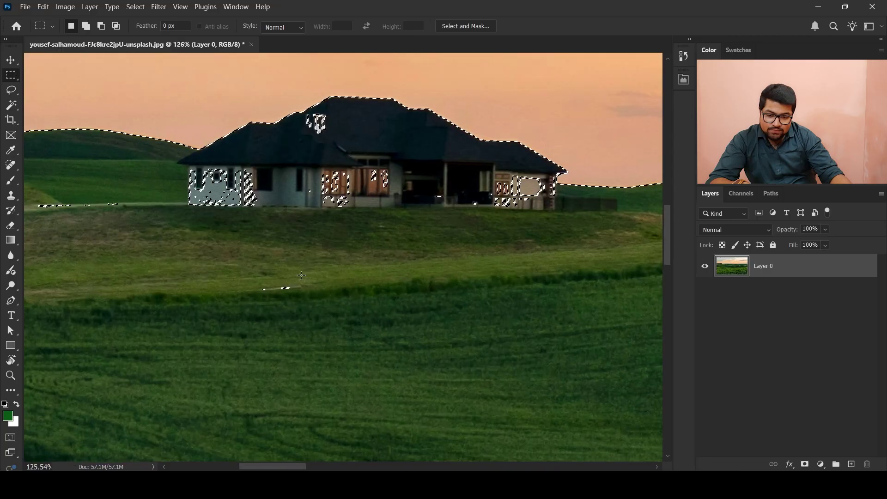
key(l)
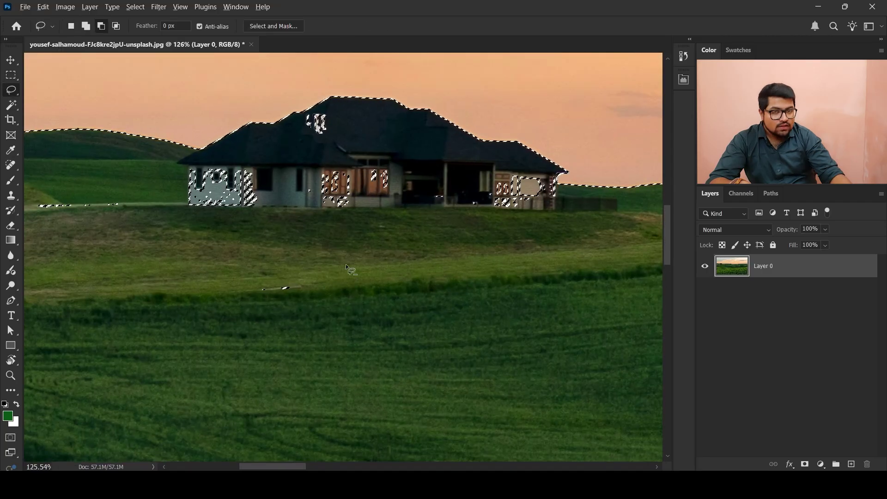
drag(288, 272, 245, 275)
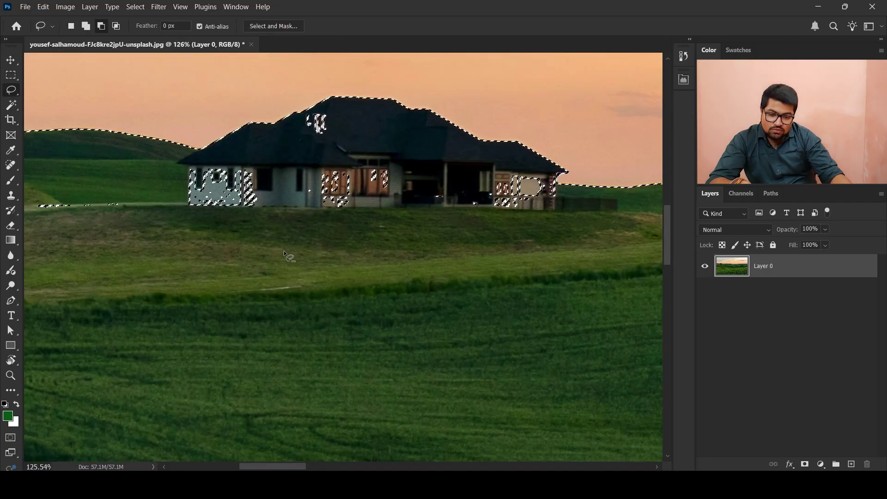
Subtract the stray selected strip along the ground beside the house's left end with the Lasso tool
scroll(217, 273, down, 5)
scroll(120, 234, up, 6)
mouse_move(191, 203)
mouse_down()
mouse_move(211, 229)
mouse_move(207, 218)
mouse_up()
drag(191, 244, 434, 207)
mouse_move(198, 186)
mouse_down()
mouse_move(260, 226)
mouse_move(222, 222)
mouse_up()
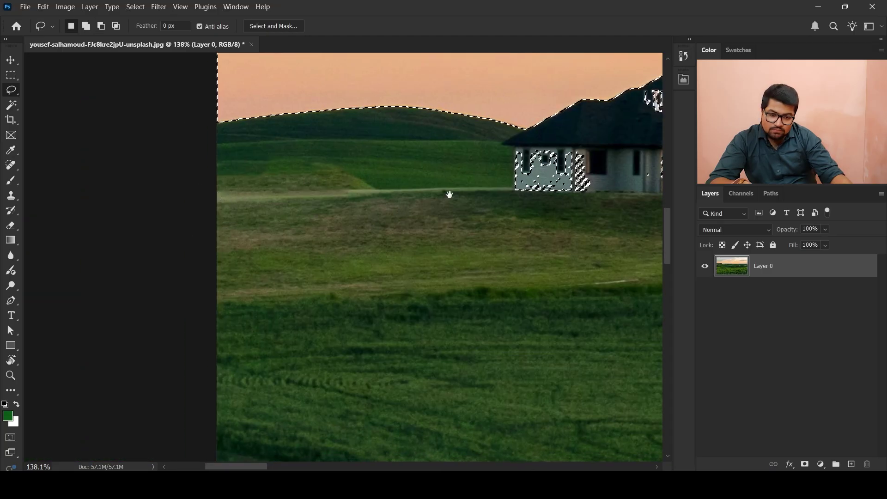
Lasso the selected patches on the house's walls, windows and roof vents to subtract them from the sky selection
drag(449, 194, 82, 256)
scroll(82, 256, up, 4)
drag(142, 220, 185, 270)
drag(309, 253, 172, 281)
mouse_move(291, 153)
mouse_down()
mouse_move(210, 167)
mouse_move(275, 167)
mouse_up()
mouse_move(231, 303)
mouse_down()
mouse_move(329, 209)
mouse_move(295, 303)
mouse_up()
drag(384, 300, 199, 297)
mouse_move(191, 325)
mouse_down()
mouse_move(206, 242)
mouse_move(339, 329)
mouse_move(258, 329)
mouse_up()
Subtract the leftover selected slivers on the brick column and under the eave at the house's right corner
scroll(277, 324, down, 5)
scroll(362, 207, up, 5)
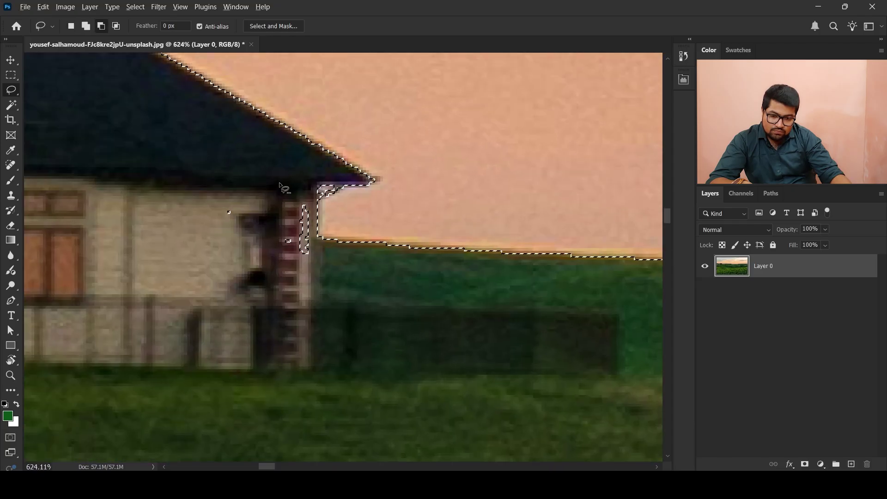
scroll(305, 199, up, 3)
mouse_move(358, 178)
mouse_down()
mouse_move(264, 196)
mouse_move(378, 181)
mouse_move(358, 177)
mouse_up()
Inspect the cleaned sky selection along the horizon, across the field and around the house roofline for leftover stray areas
scroll(226, 159, down, 10)
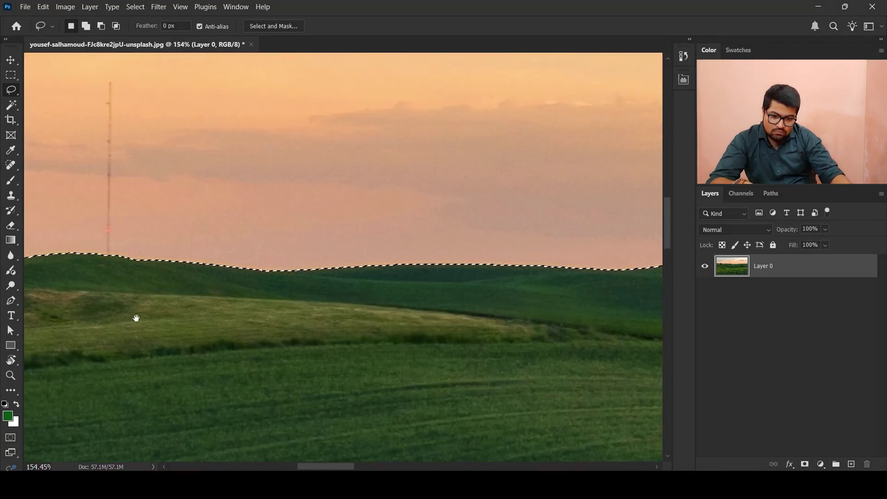
scroll(134, 316, up, 3)
scroll(270, 287, down, 10)
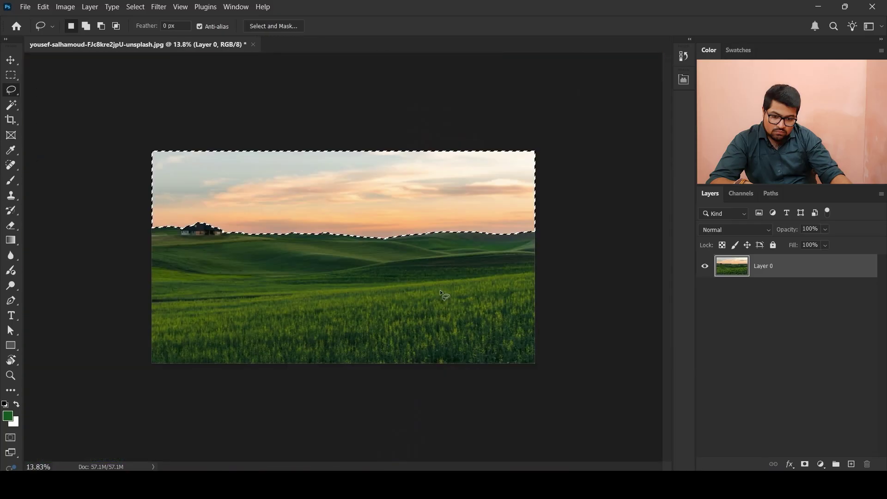
scroll(291, 198, up, 10)
drag(291, 197, 634, 298)
drag(193, 315, 374, 404)
scroll(187, 363, up, 4)
scroll(341, 348, up, 9)
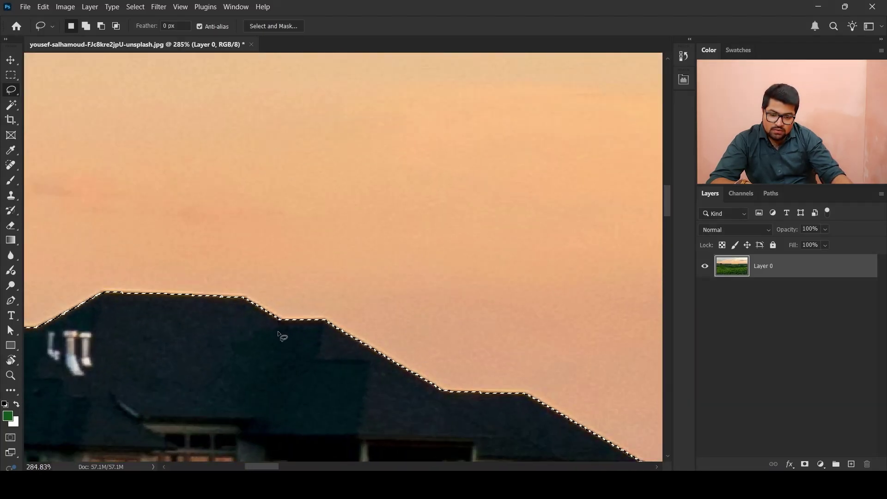
Add the dark edge pixels at the tip of the house's right eave to the sky selection with the Rectangular Marquee
drag(162, 313, 0, 113)
scroll(480, 260, up, 15)
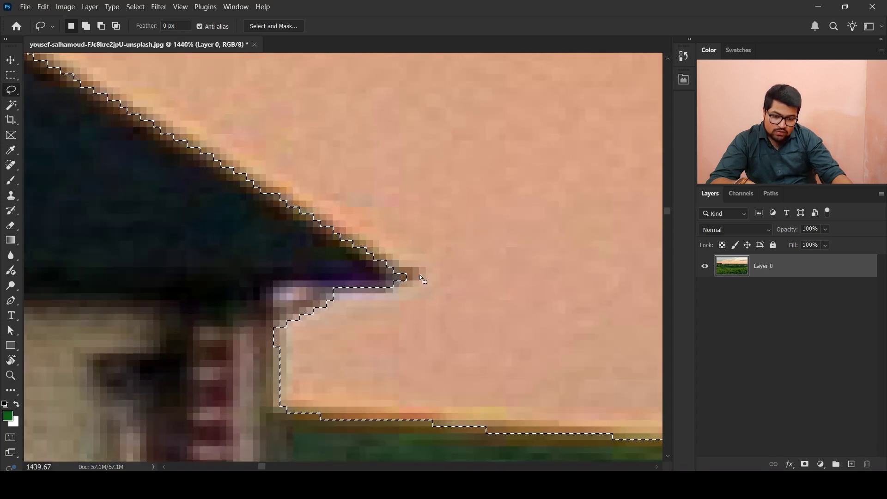
key(m)
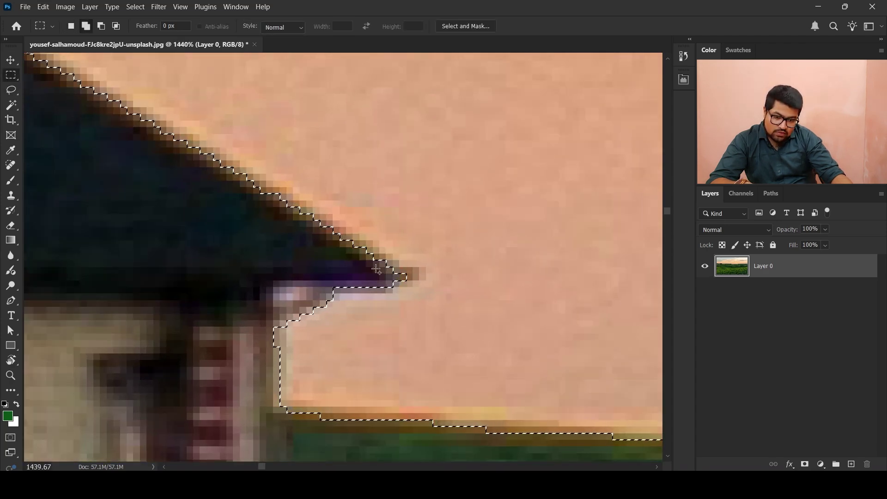
drag(373, 260, 396, 270)
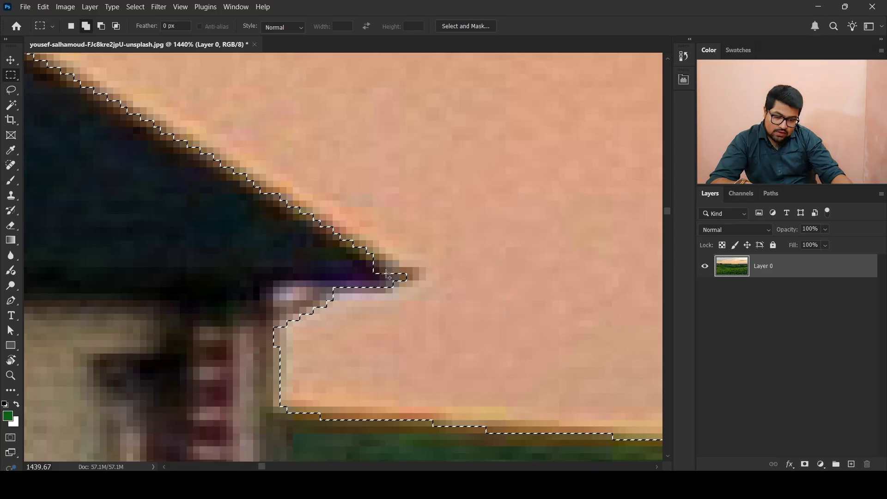
scroll(380, 264, down, 5)
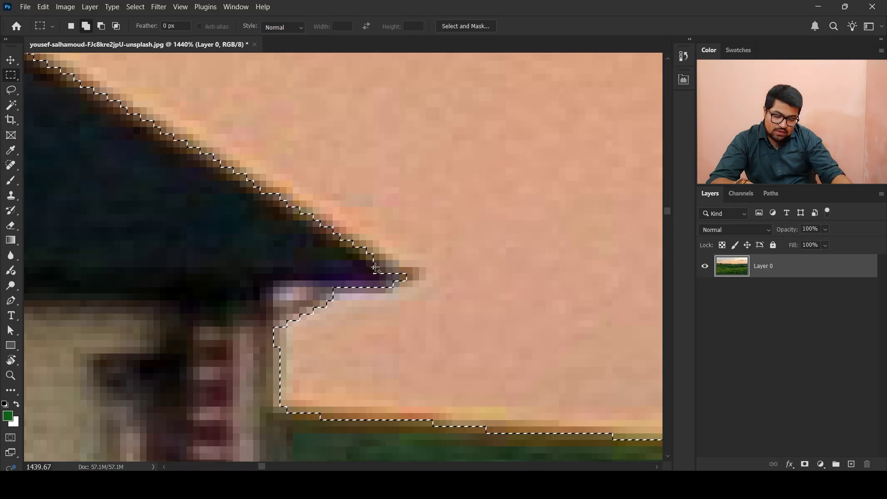
scroll(388, 254, down, 2)
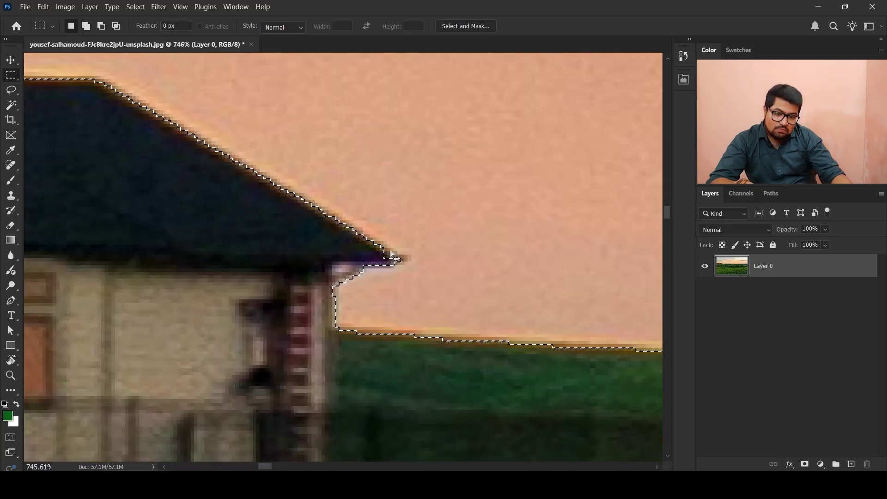
scroll(384, 231, down, 2)
scroll(390, 223, down, 2)
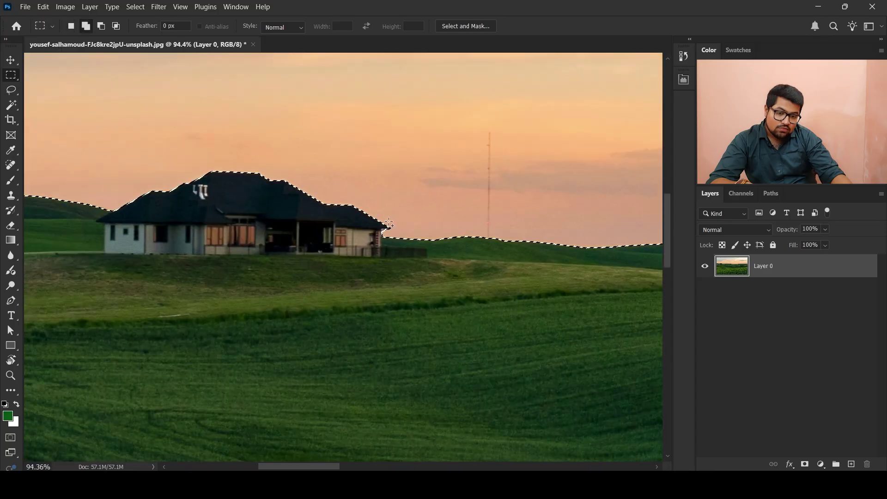
scroll(394, 223, up, 4)
scroll(370, 208, up, 4)
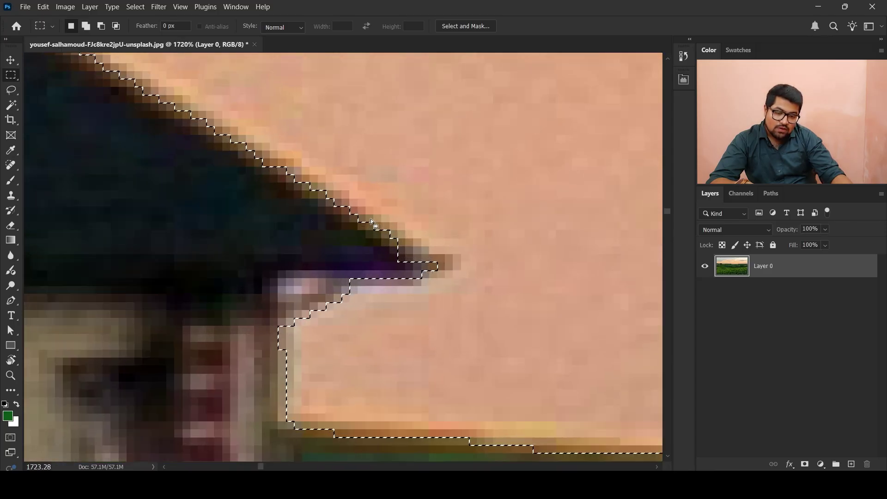
drag(386, 255, 469, 283)
scroll(417, 221, down, 2)
scroll(415, 220, down, 15)
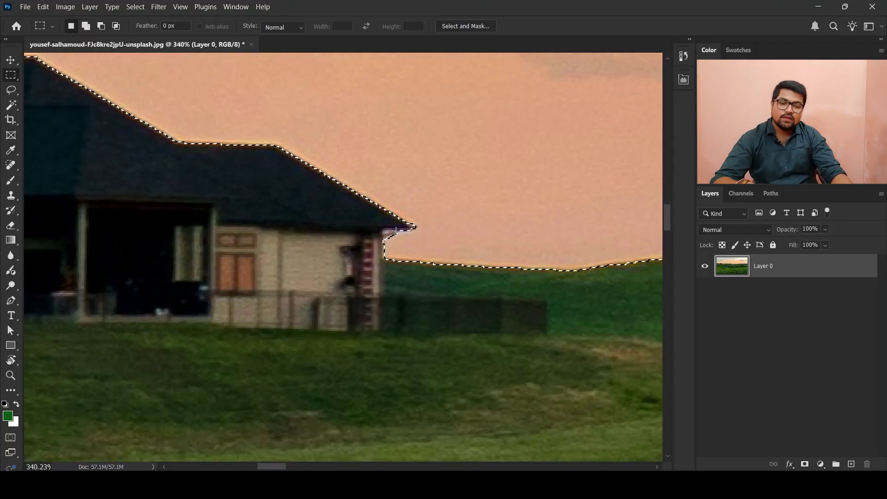
Delete the selected sky from Layer 0 and deselect
key(ctrl+0)
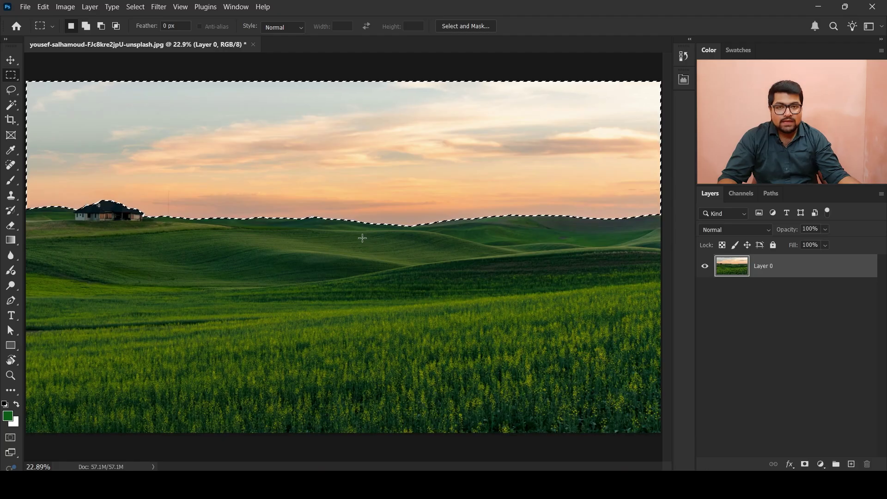
key(Delete)
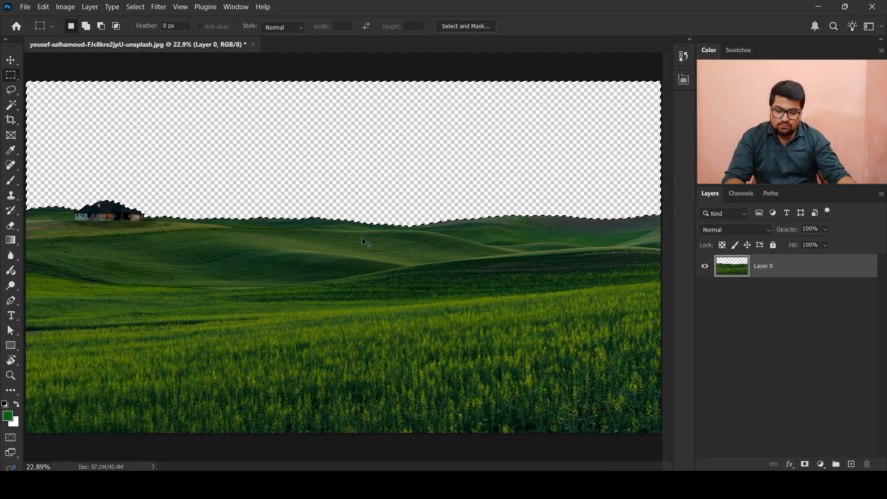
key(ctrl+d)
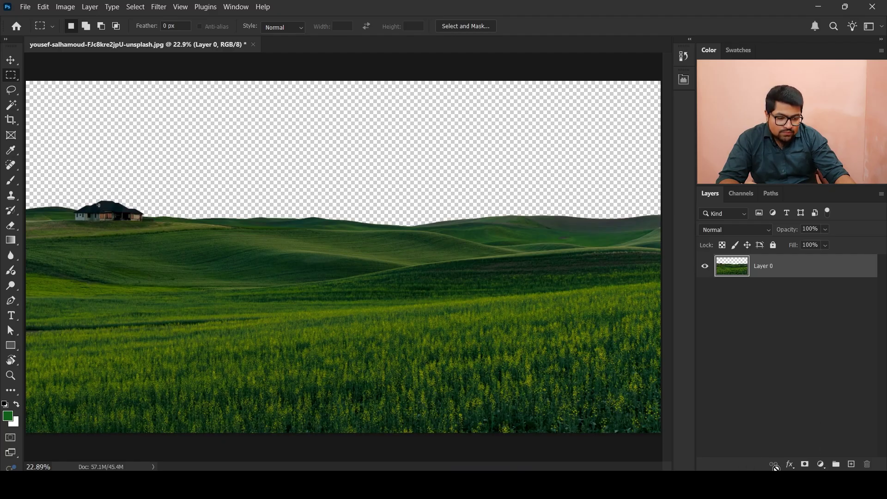
Add a Solid Color fill layer in light cyan, #69e8ff
click(822, 467)
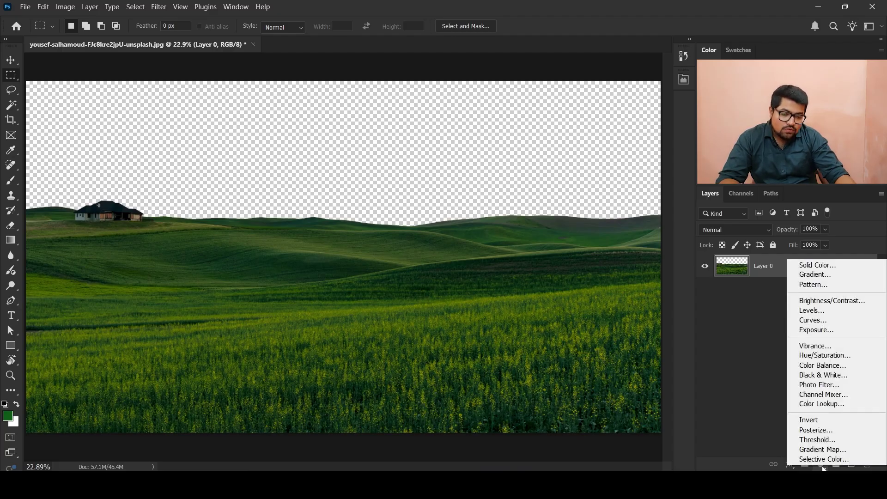
click(851, 270)
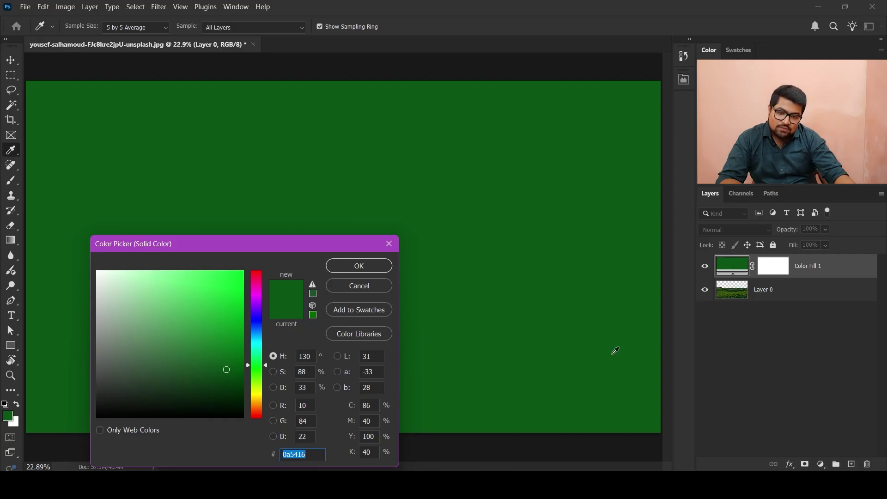
mouse_move(254, 345)
mouse_down()
mouse_move(249, 329)
mouse_move(248, 344)
mouse_up()
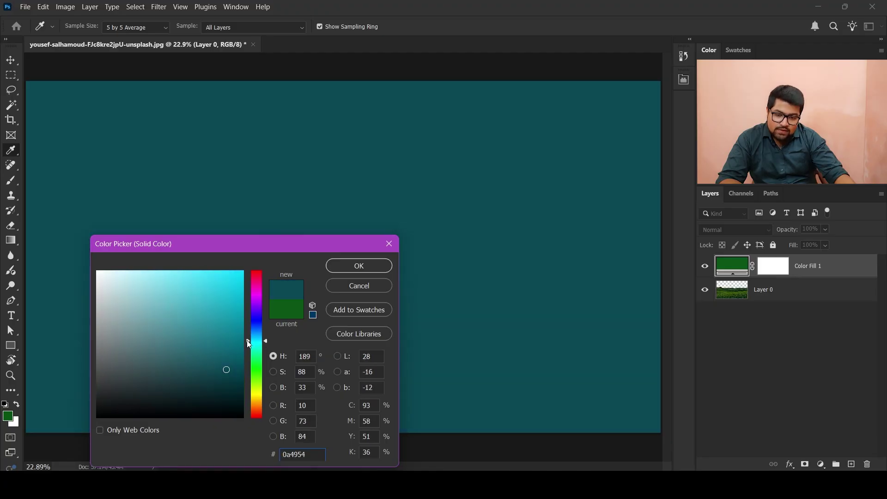
mouse_move(186, 273)
mouse_down()
mouse_move(143, 263)
mouse_move(183, 269)
mouse_up()
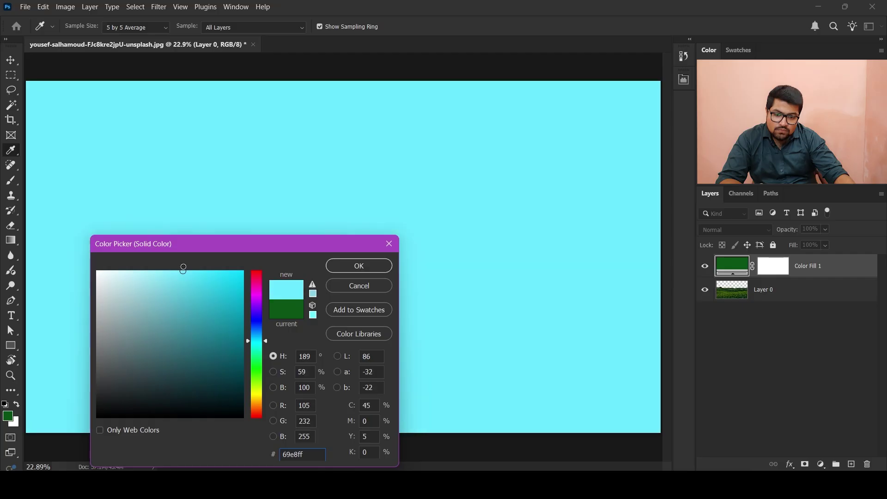
click(342, 266)
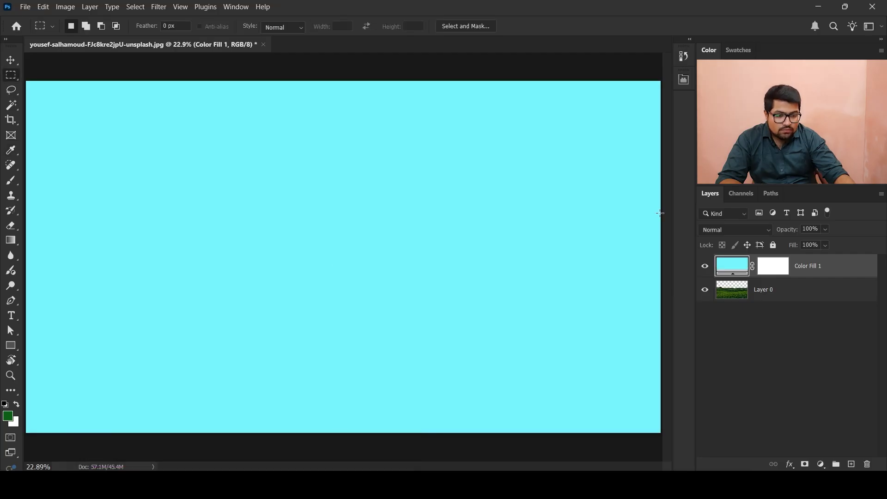
Move the cyan colour fill layer beneath Layer 0 so it fills the removed sky
scroll(451, 239, down, 2)
scroll(452, 240, up, 1)
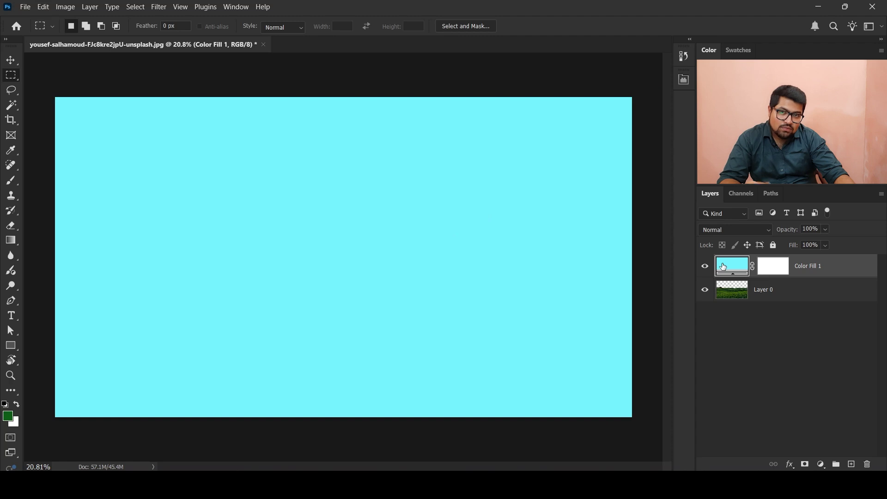
drag(724, 271, 738, 315)
scroll(379, 249, down, 1)
scroll(380, 249, up, 2)
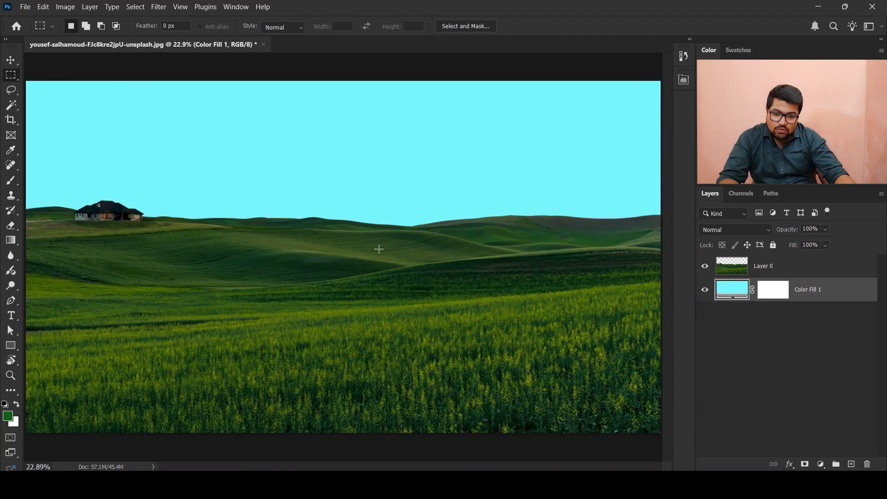
scroll(379, 249, down, 1)
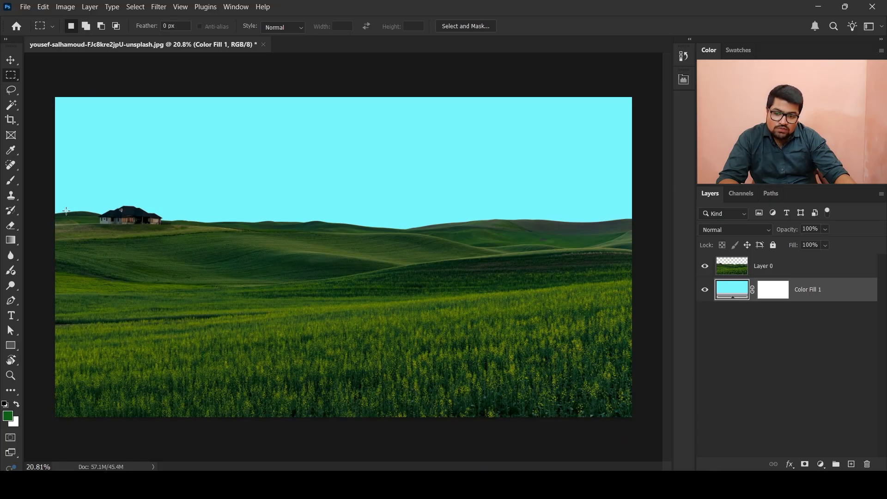
scroll(221, 222, up, 19)
drag(222, 288, 532, 256)
scroll(531, 256, down, 18)
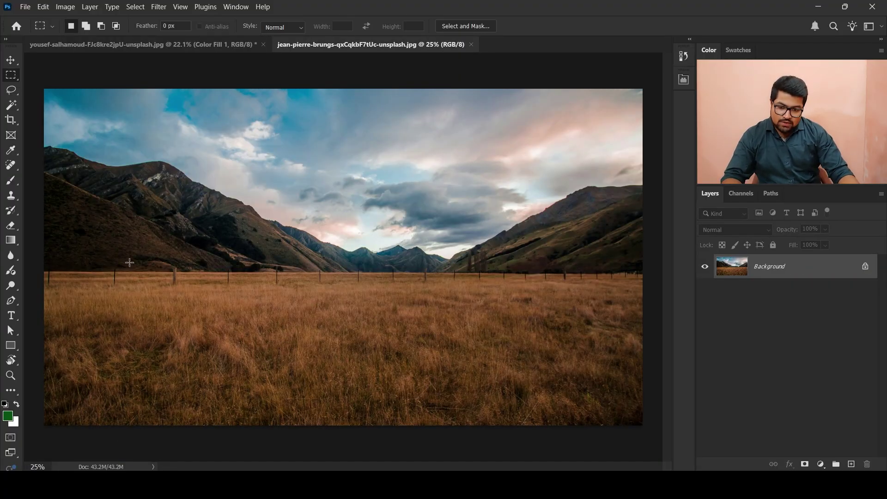
Make Layer 0 visible again in the green-field document and return to the mountain valley photo
scroll(296, 125, up, 10)
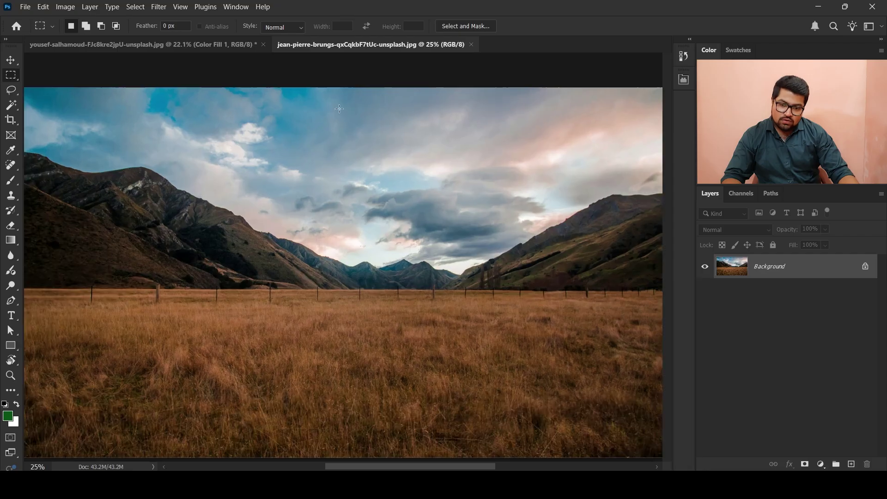
scroll(319, 143, down, 8)
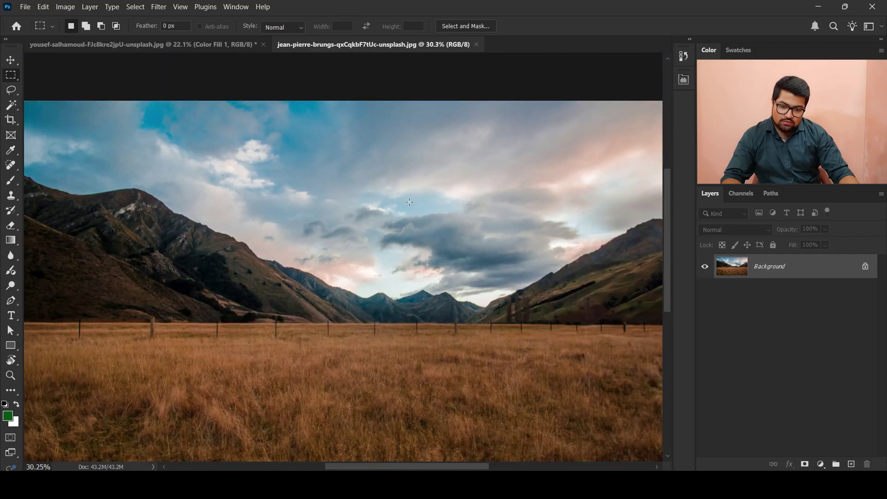
scroll(405, 197, down, 1)
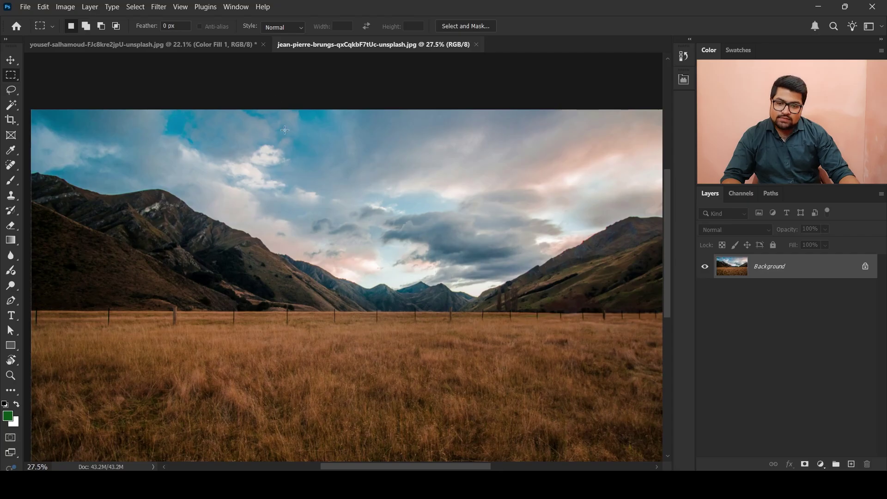
click(234, 43)
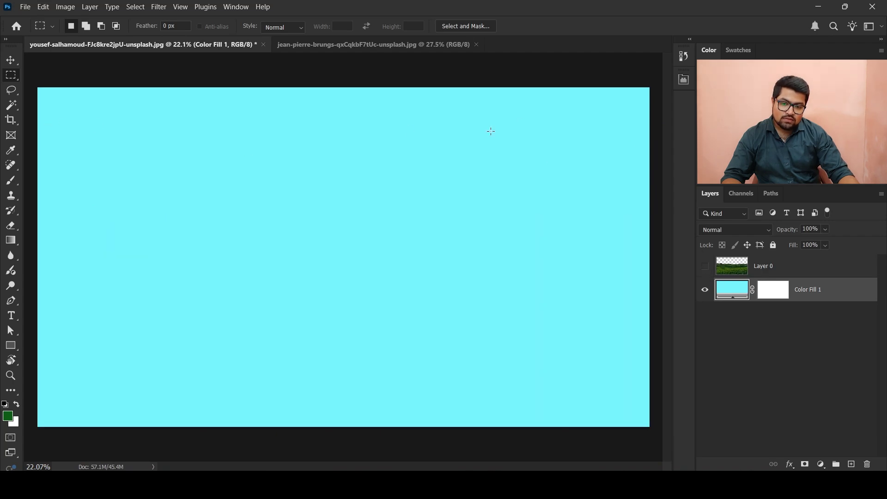
click(707, 262)
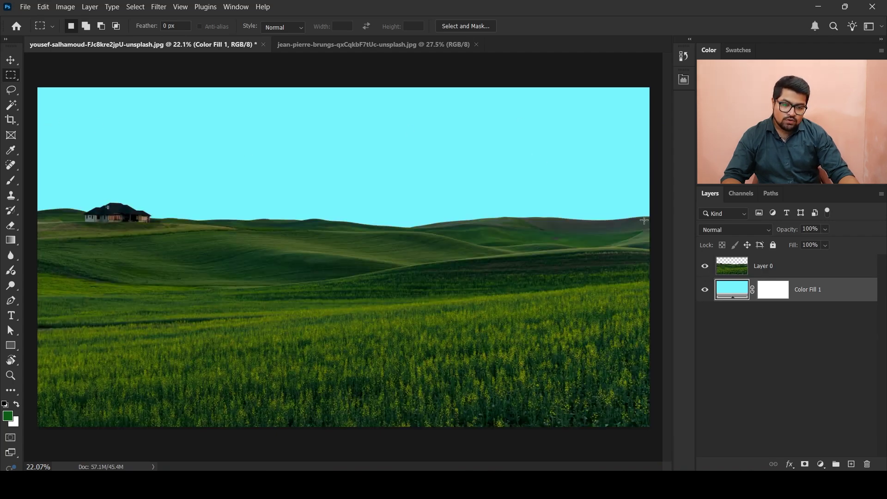
click(353, 46)
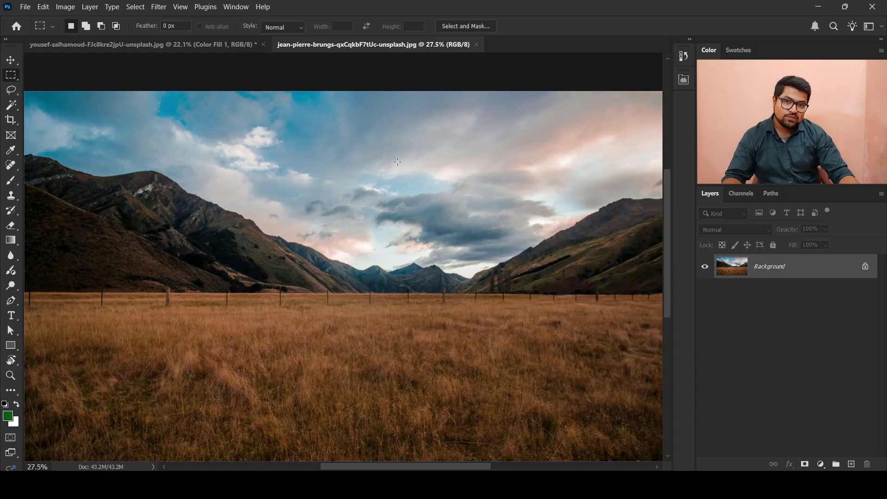
Examine the cloud edges and blue tones in the mountain valley photo's sky up close
scroll(281, 118, up, 10)
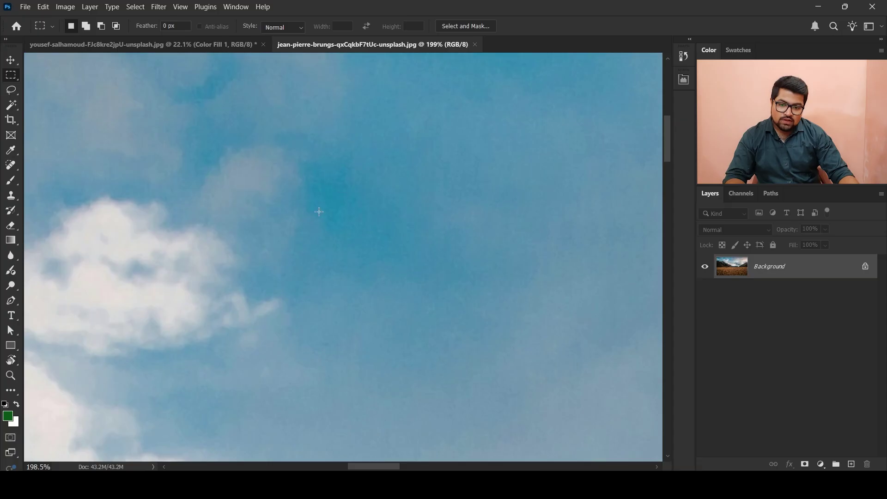
drag(259, 252, 297, 240)
scroll(291, 235, up, 5)
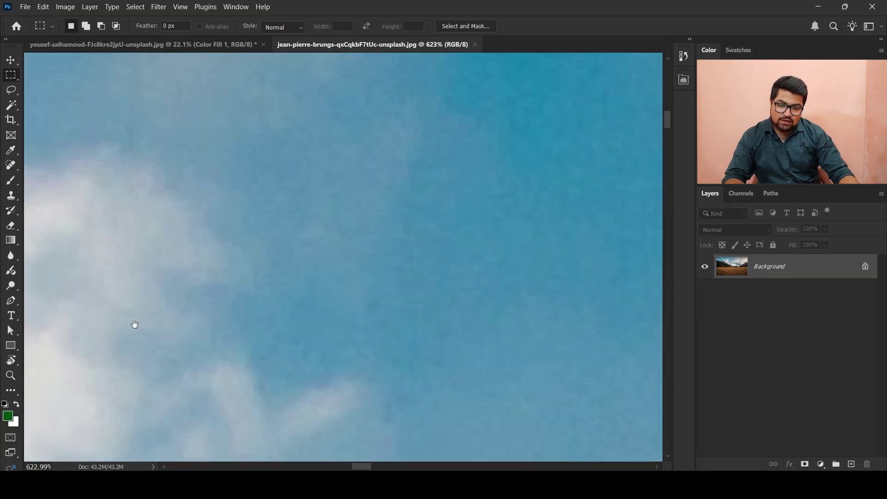
drag(135, 325, 605, 191)
scroll(361, 235, down, 15)
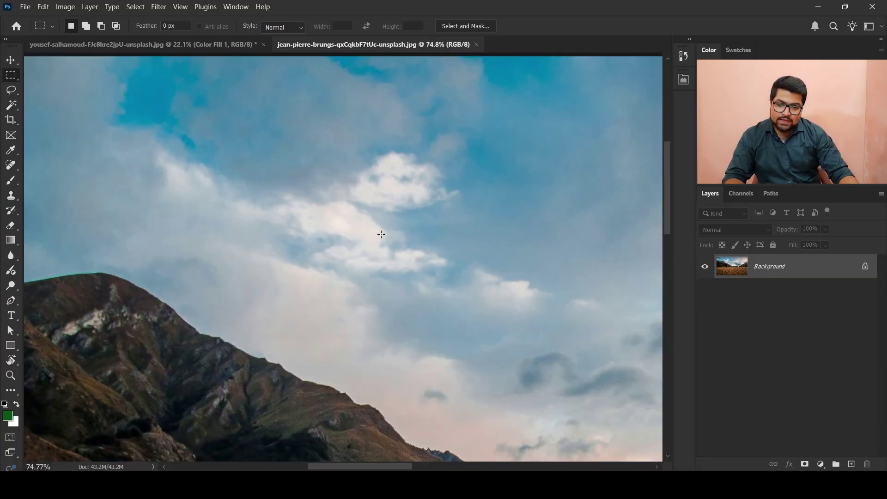
scroll(361, 236, down, 2)
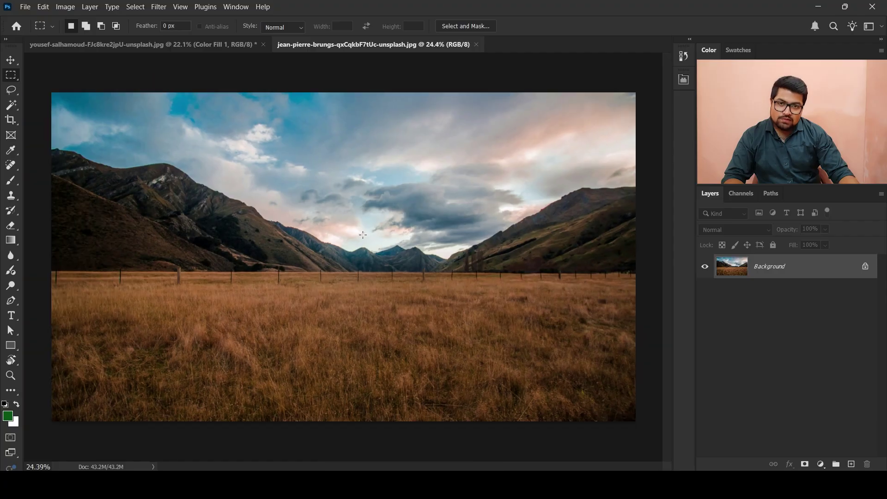
Set up the Magic Wand with a 3 by 3 Average sample size, tolerance 96 and Contiguous enabled
click(14, 106)
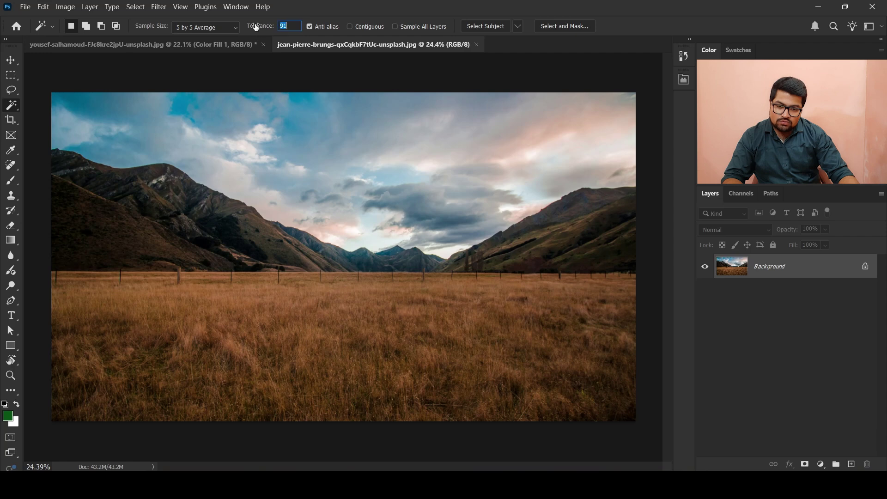
click(198, 29)
click(187, 49)
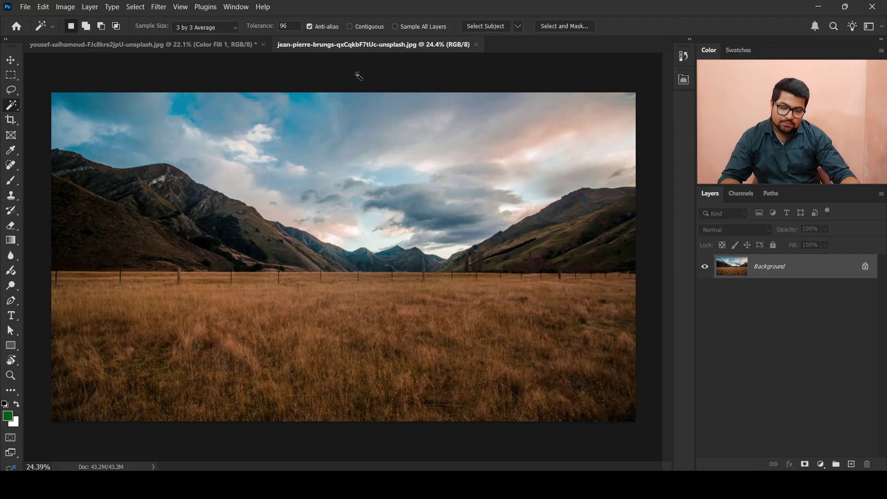
click(350, 27)
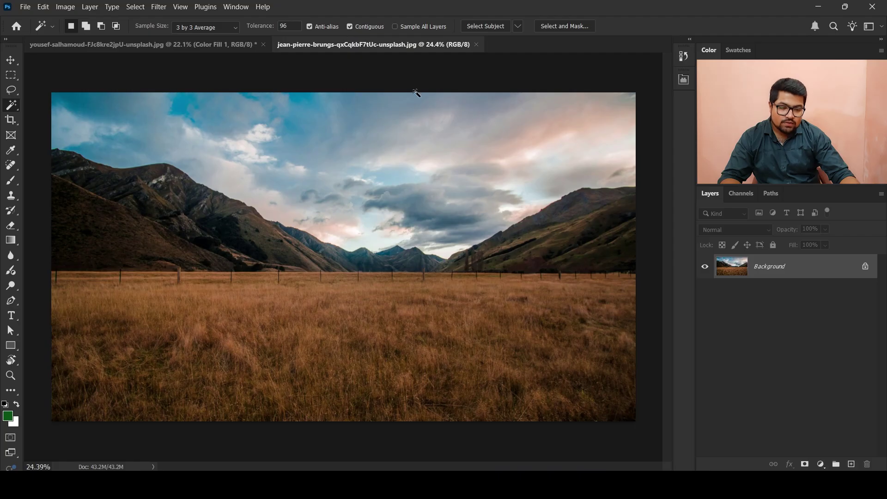
Unlock the mountain valley photo's Background layer to make it an editable layer
click(864, 268)
scroll(265, 142, up, 1)
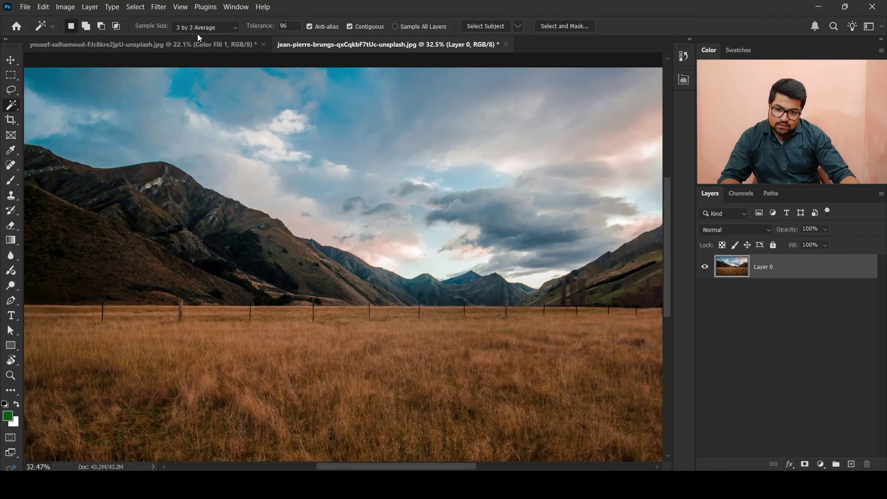
scroll(338, 75, up, 4)
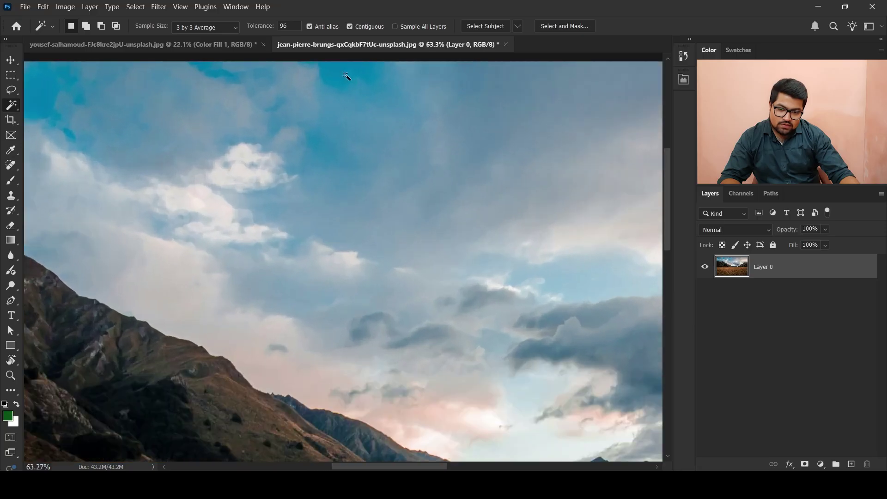
Try a contiguous Magic Wand selection of the deep blue sky near the photo's upper edge, and clear it
click(340, 76)
scroll(334, 152, down, 4)
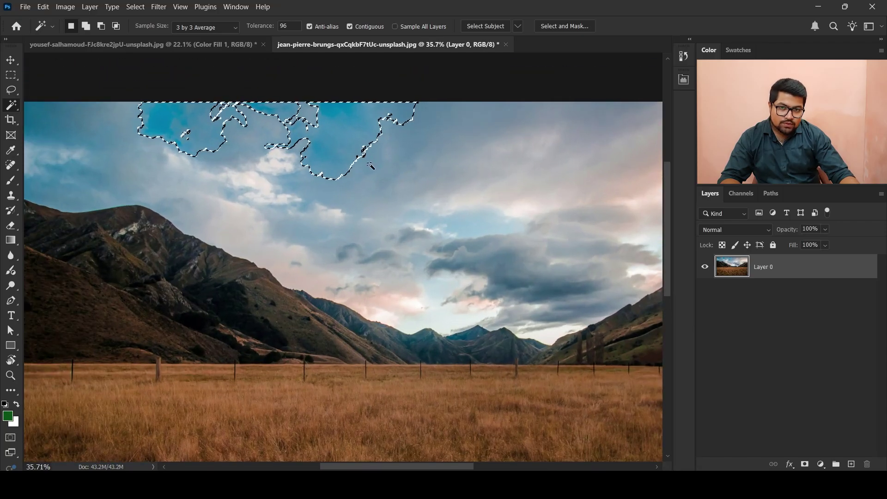
key(ctrl+d)
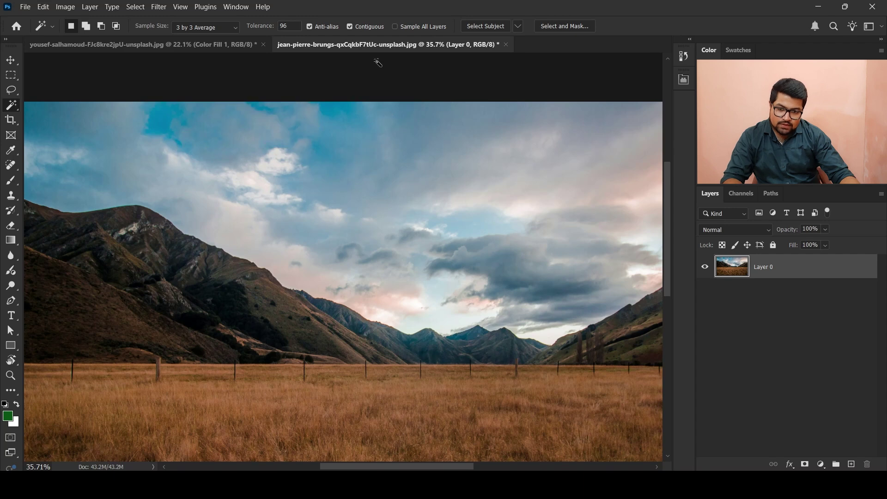
Try selecting the same blue sky with the Magic Wand's Contiguous option disabled, and clear the selection
click(349, 27)
click(339, 112)
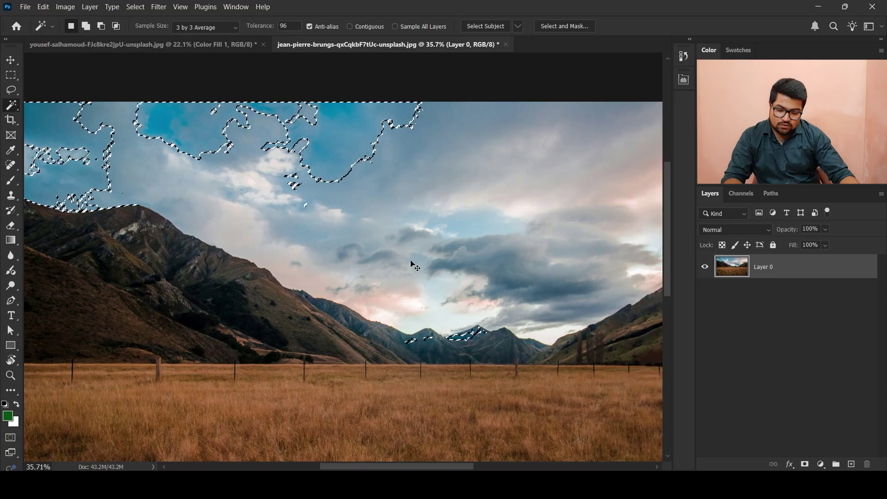
key(ctrl+d)
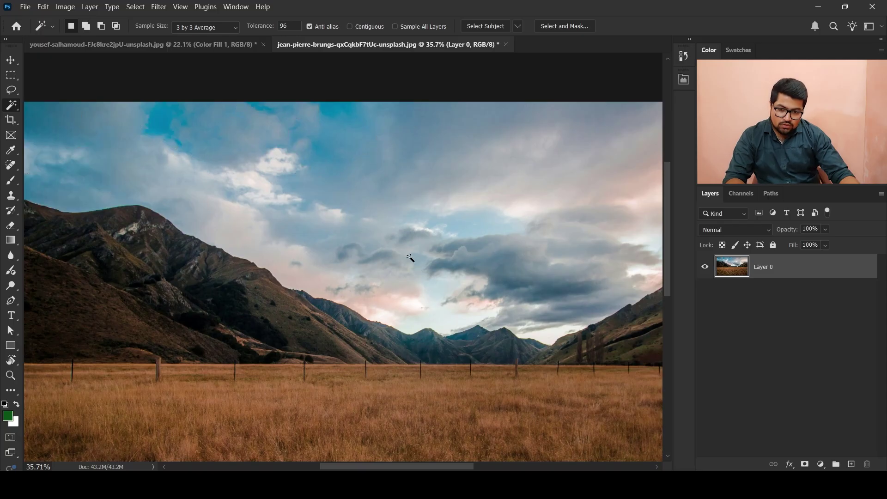
Select the blue sky patch with Contiguous enabled again and inspect the selection's boundary up close
click(351, 27)
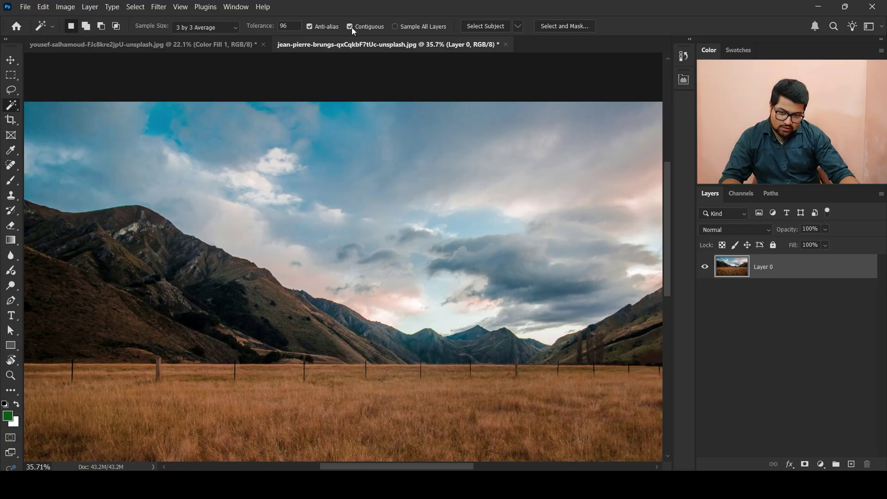
click(331, 109)
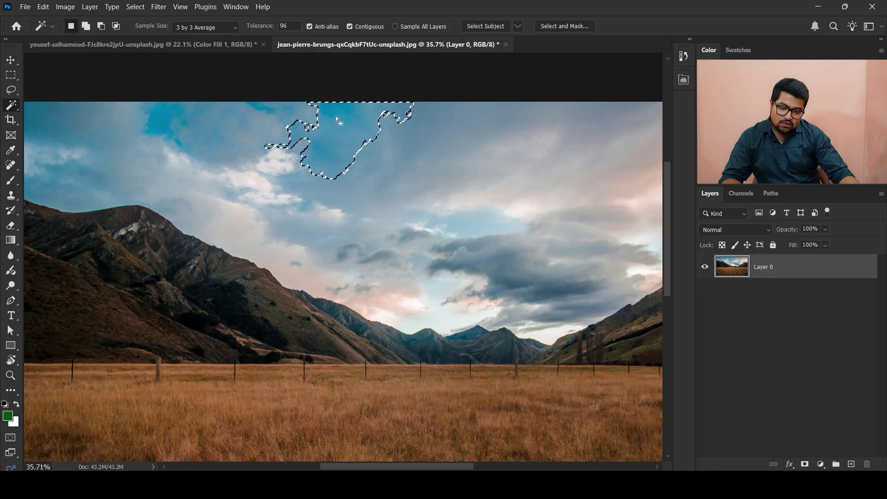
scroll(331, 112, up, 8)
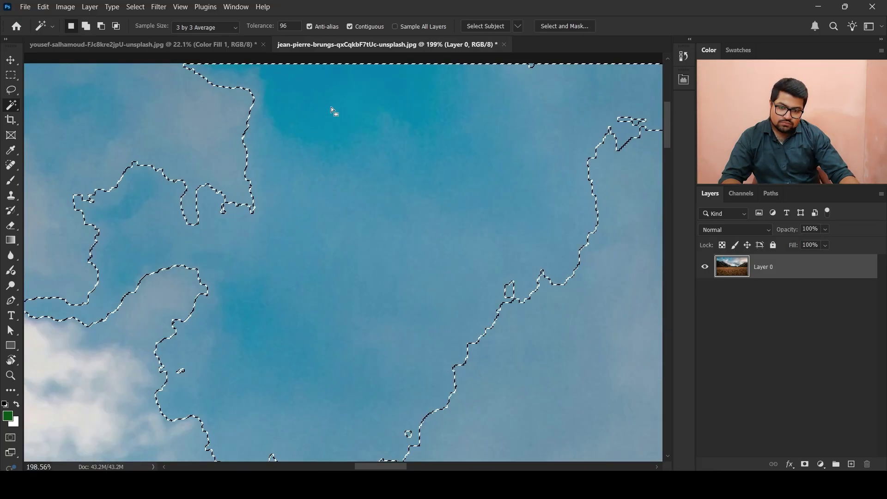
scroll(331, 106, up, 1)
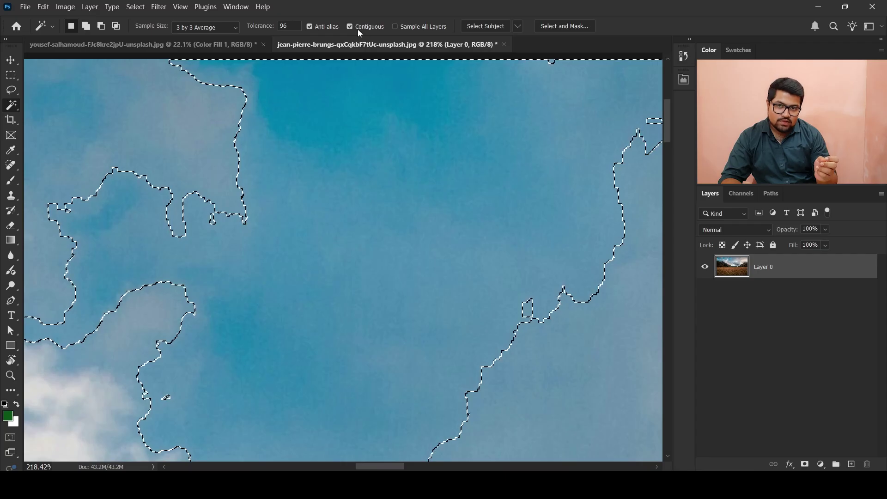
scroll(346, 245, down, 5)
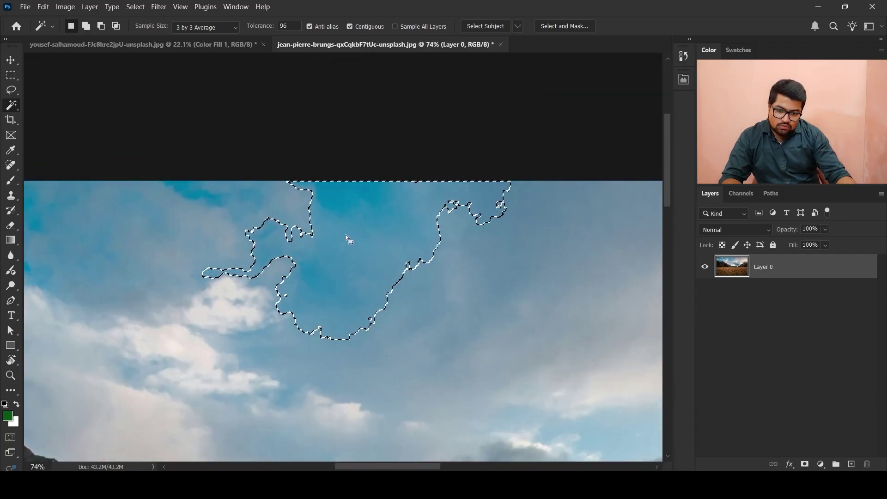
scroll(333, 253, down, 4)
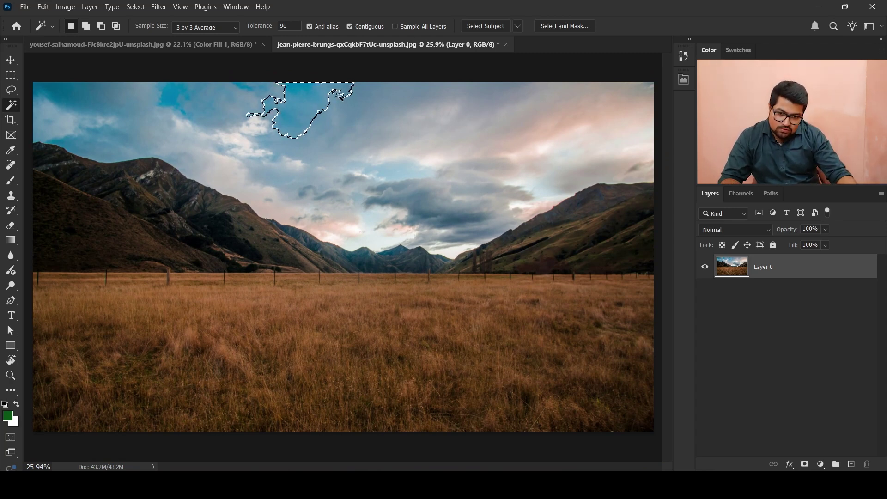
Disable Contiguous, set the sample size to 11 by 11 Average, and test the Magic Wand on the blue sky, clearing each selection
click(350, 27)
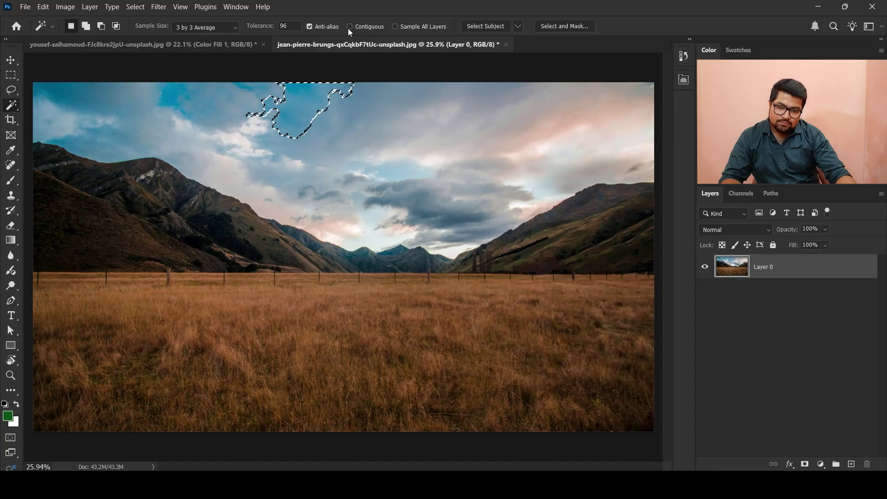
key(ctrl+d)
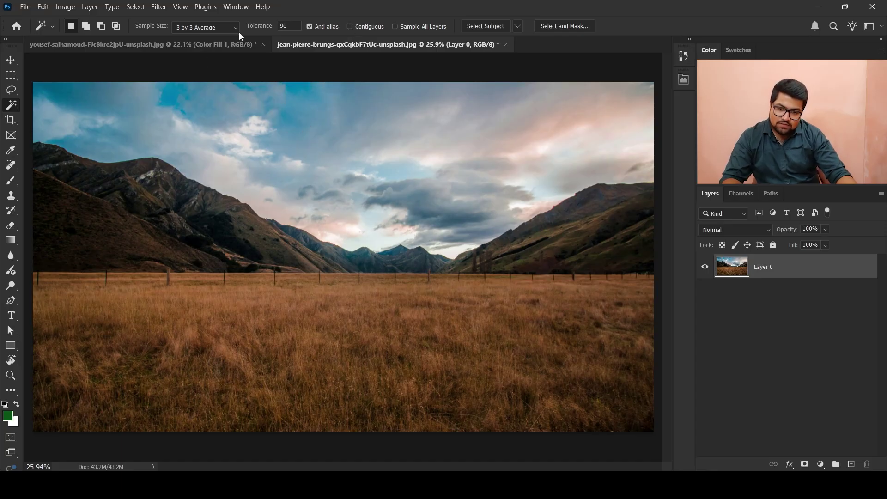
click(222, 29)
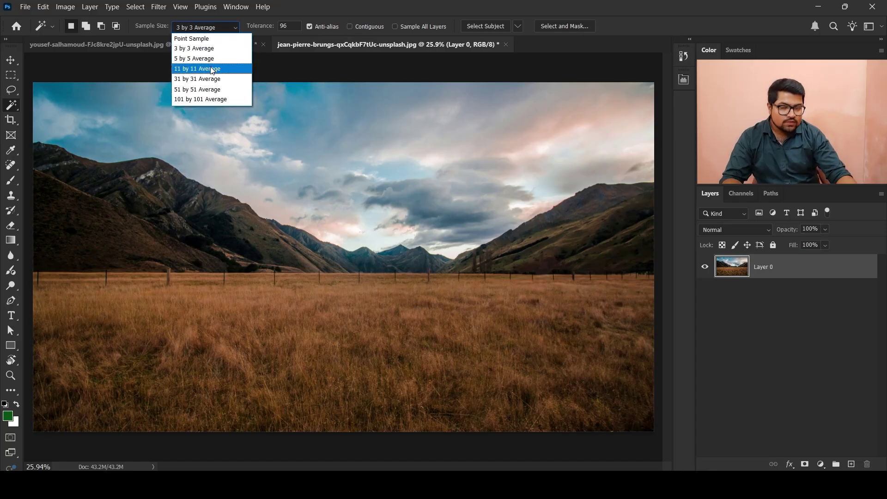
click(212, 69)
click(292, 113)
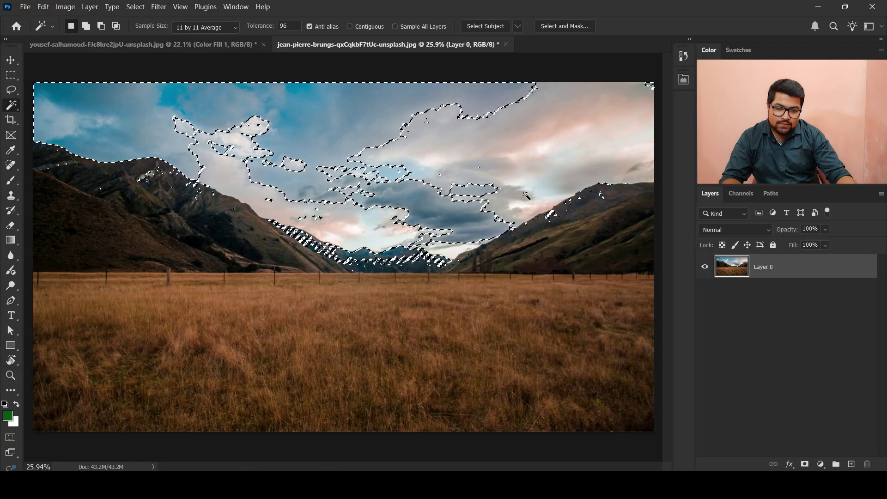
scroll(377, 212, up, 1)
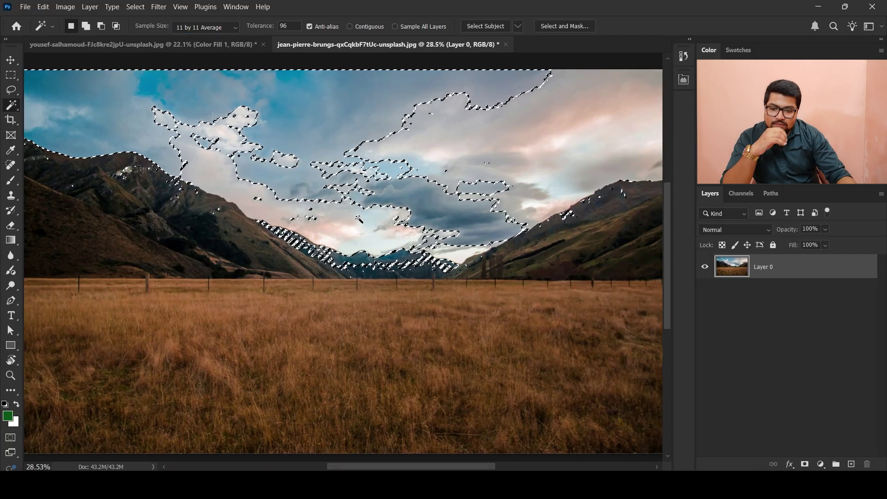
scroll(330, 205, down, 2)
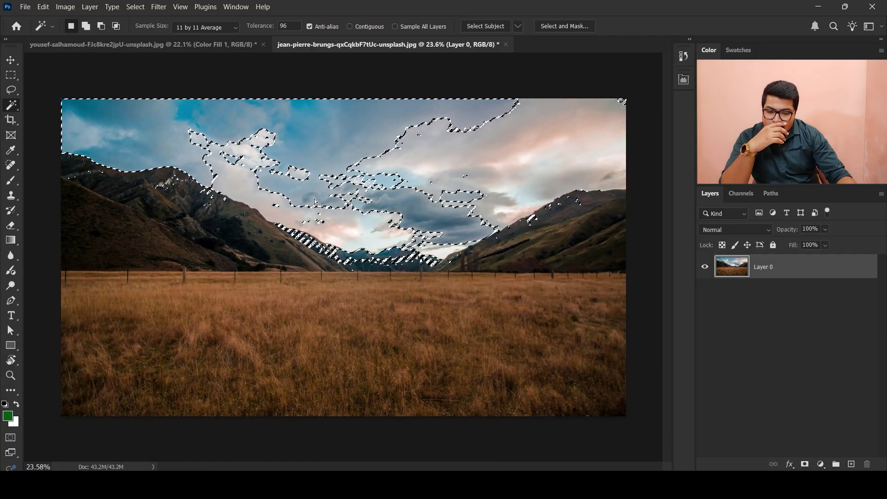
key(ctrl+d)
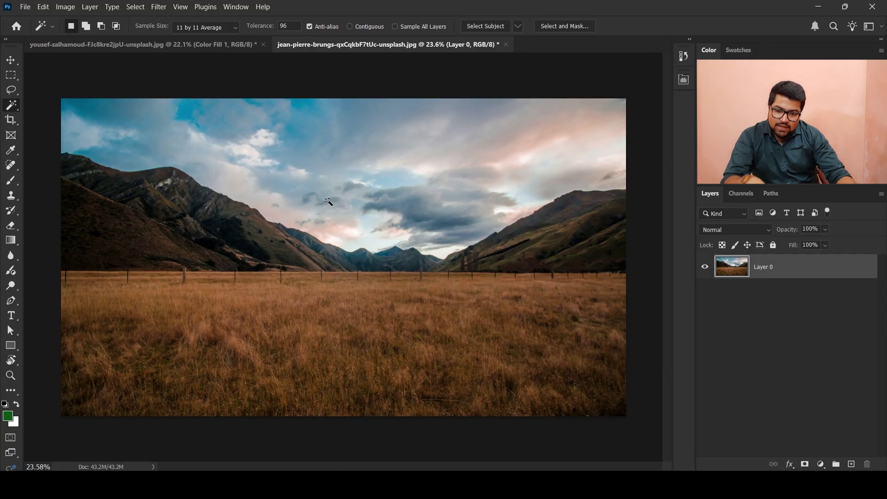
Try the Quick Selection tool over a close view of the mountain ridge and return to the Magic Wand
right_click(11, 106)
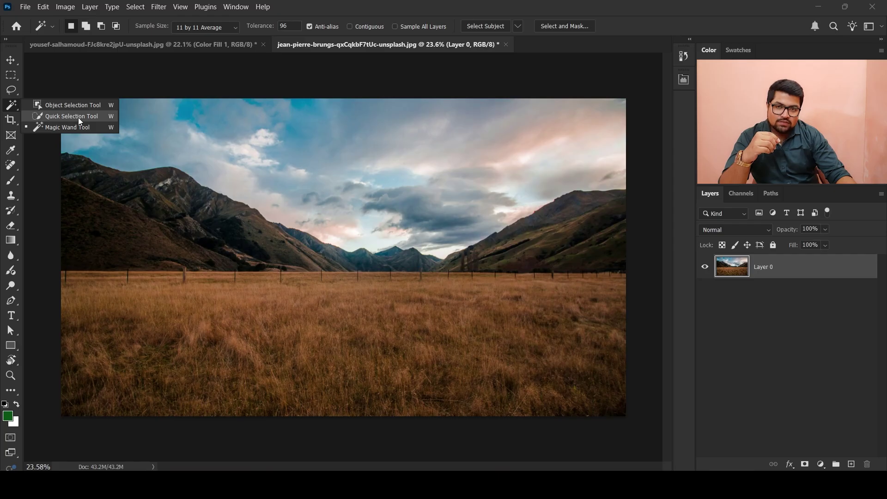
click(79, 118)
scroll(91, 141, up, 5)
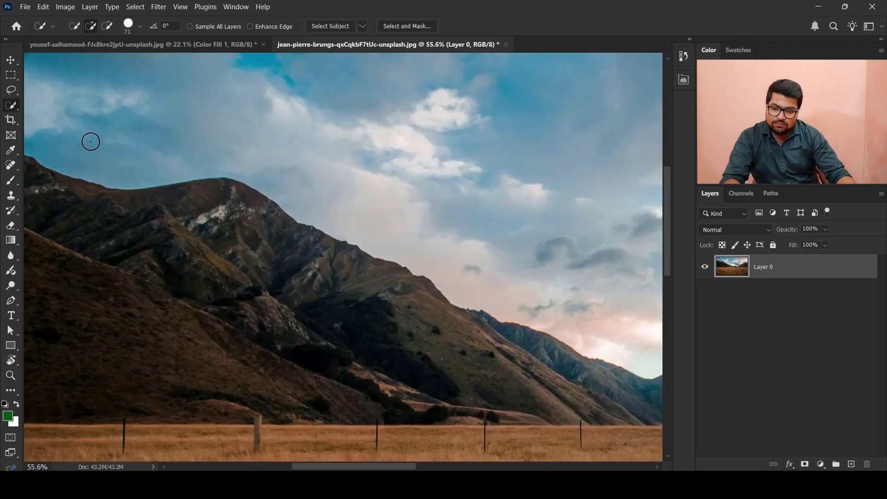
scroll(106, 166, up, 2)
scroll(355, 231, up, 4)
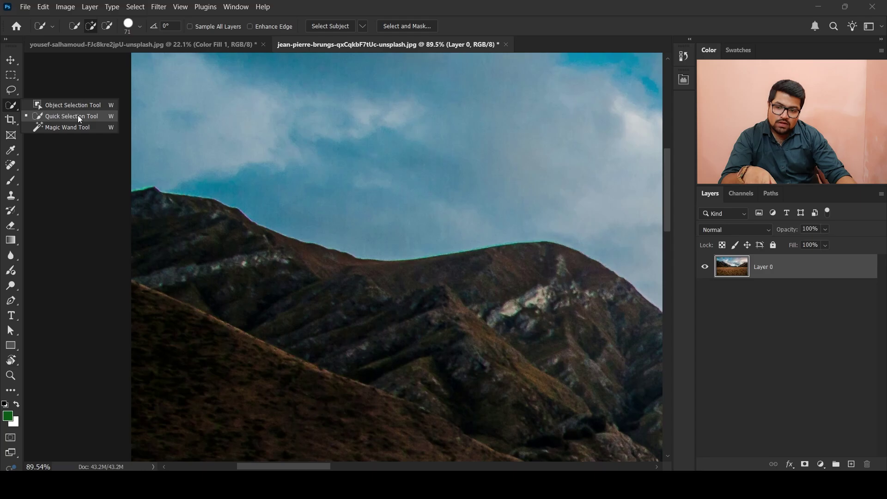
click(67, 127)
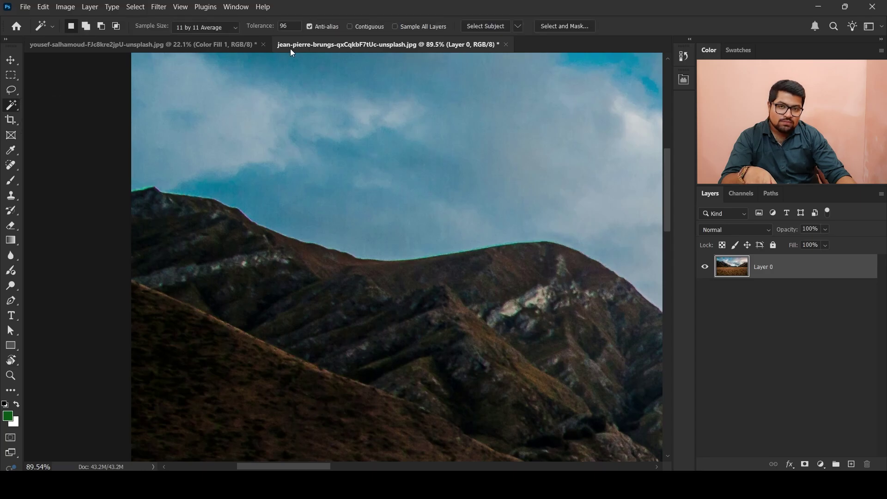
Select the whole sky down to the mountain ridges with the Quick Selection tool, delete it from Layer 0 and deselect
right_click(14, 112)
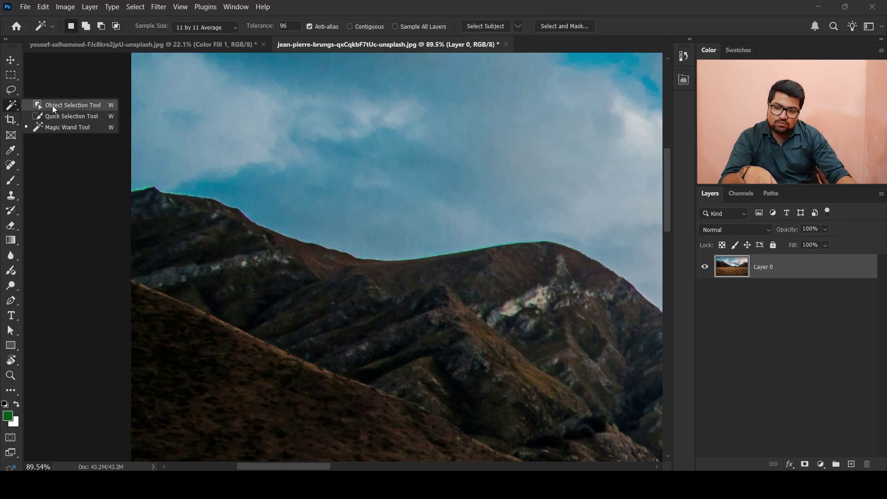
click(57, 116)
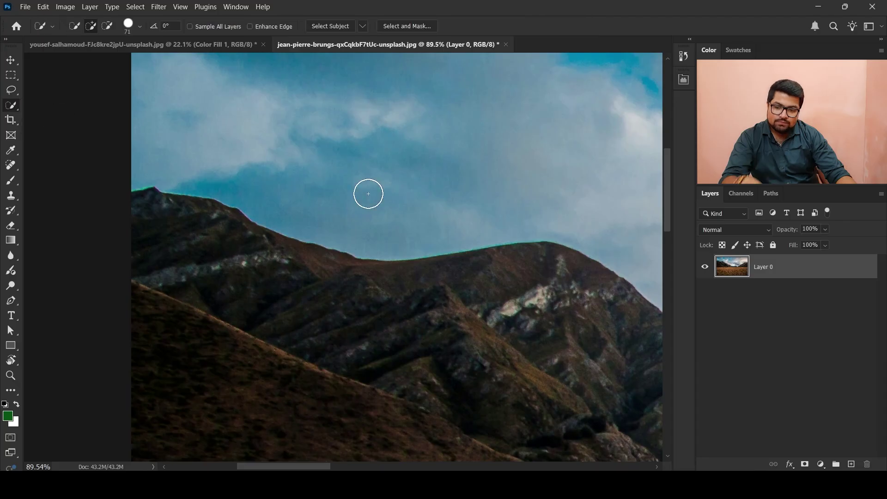
scroll(277, 166, down, 4)
scroll(224, 196, down, 3)
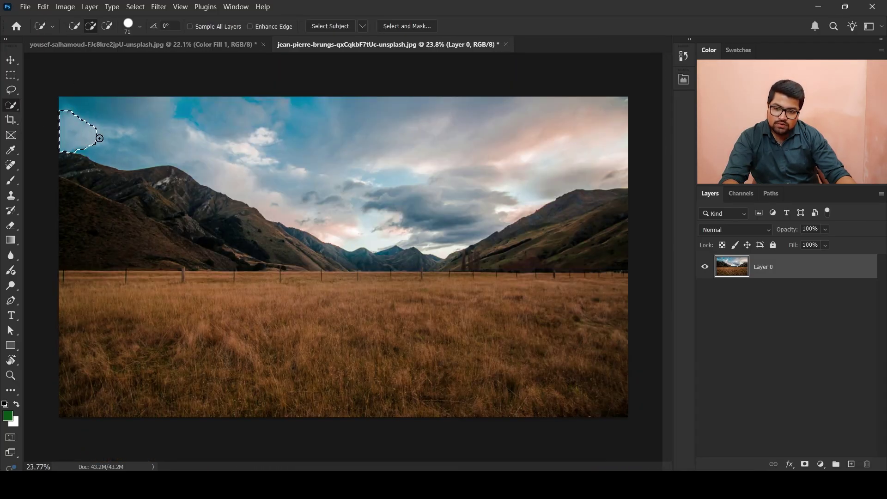
mouse_move(99, 138)
mouse_down()
mouse_move(144, 151)
mouse_move(214, 148)
mouse_move(406, 191)
mouse_up()
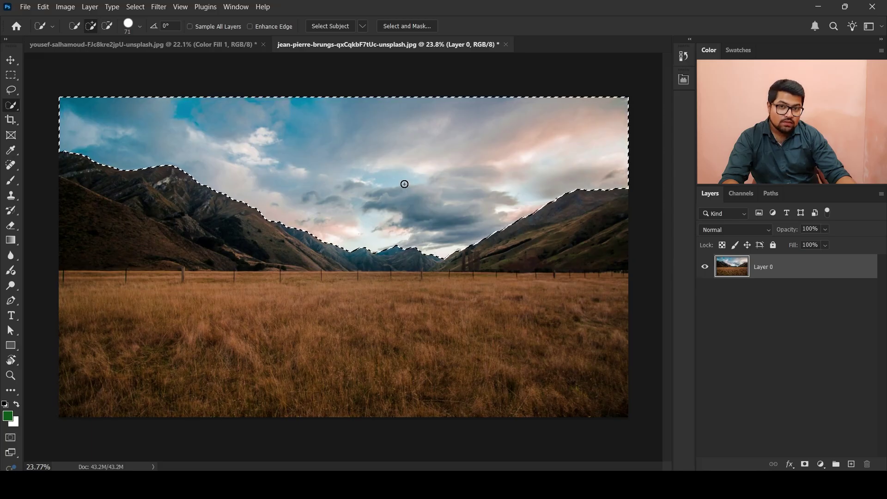
scroll(356, 259, up, 4)
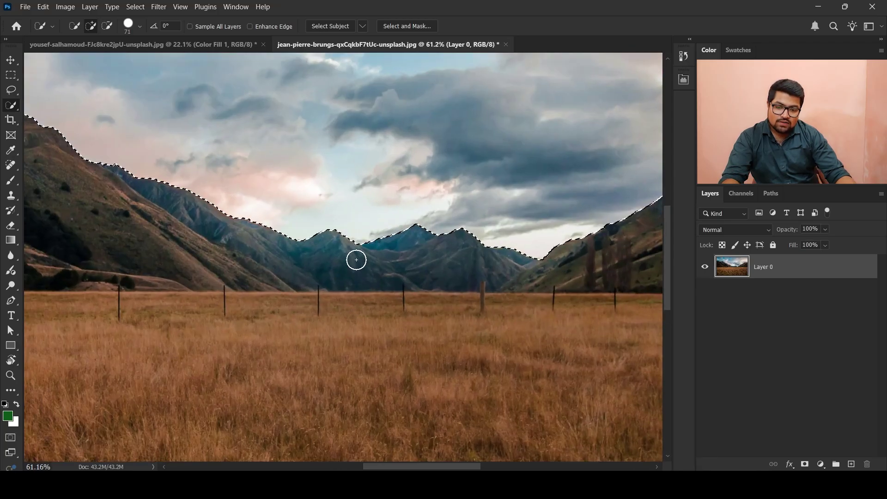
scroll(277, 166, down, 1)
scroll(366, 166, down, 3)
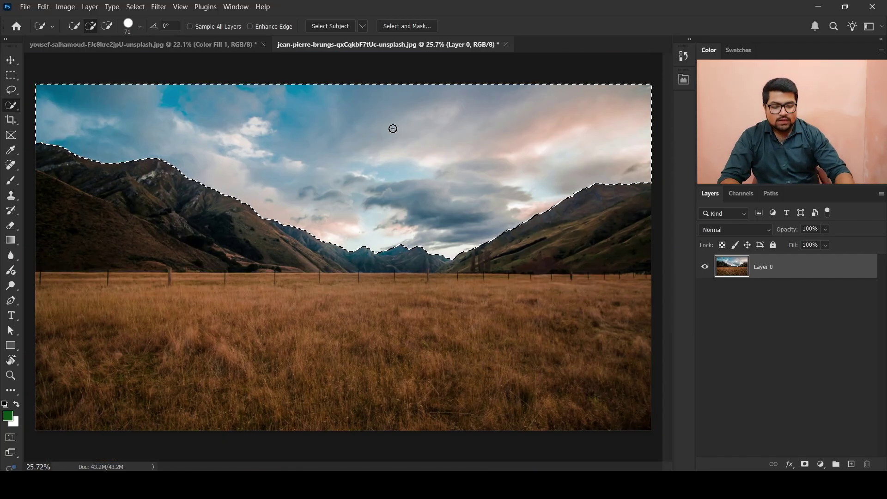
key(Delete)
key(ctrl+d)
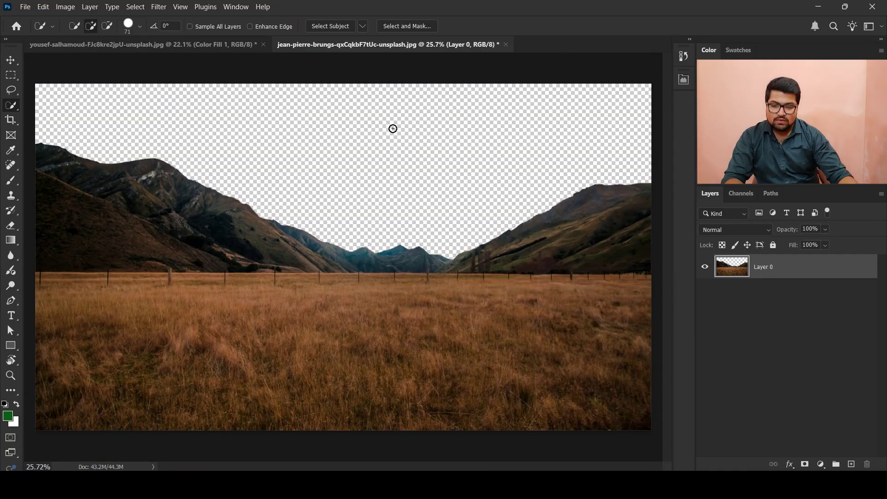
Add a light cyan Solid Color fill layer and place it beneath Layer 0 as the new sky
click(821, 464)
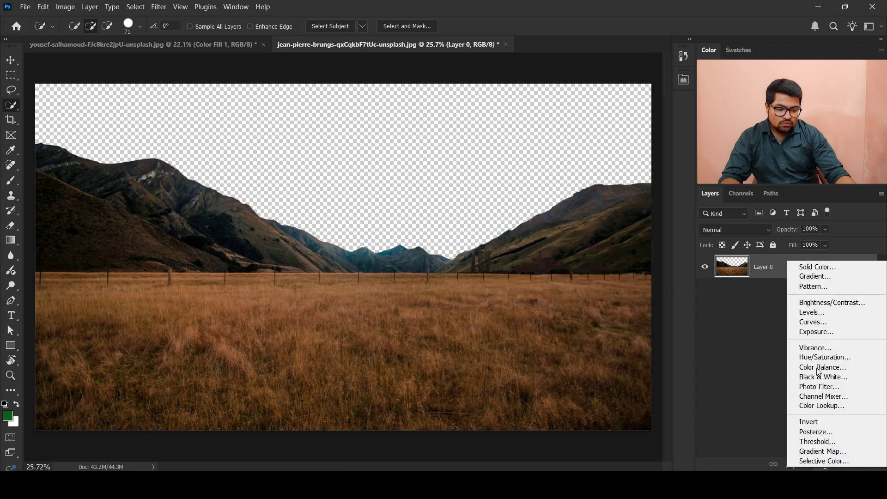
click(802, 264)
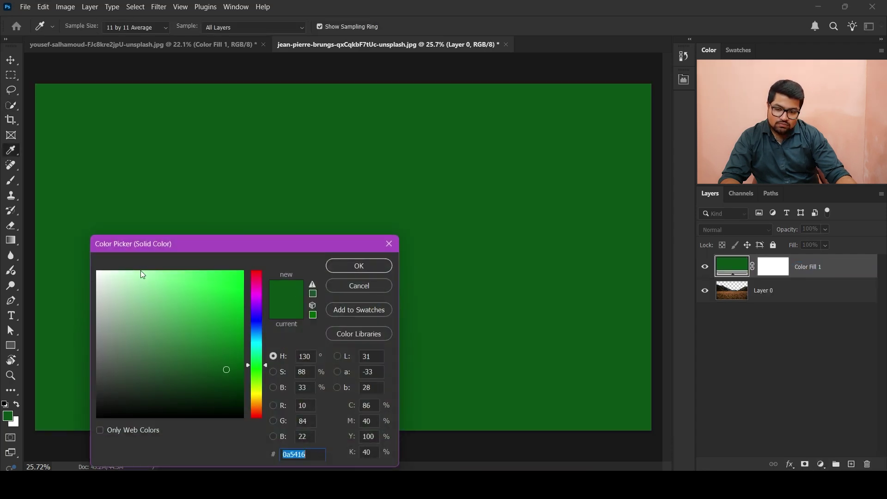
click(256, 344)
drag(165, 273, 152, 273)
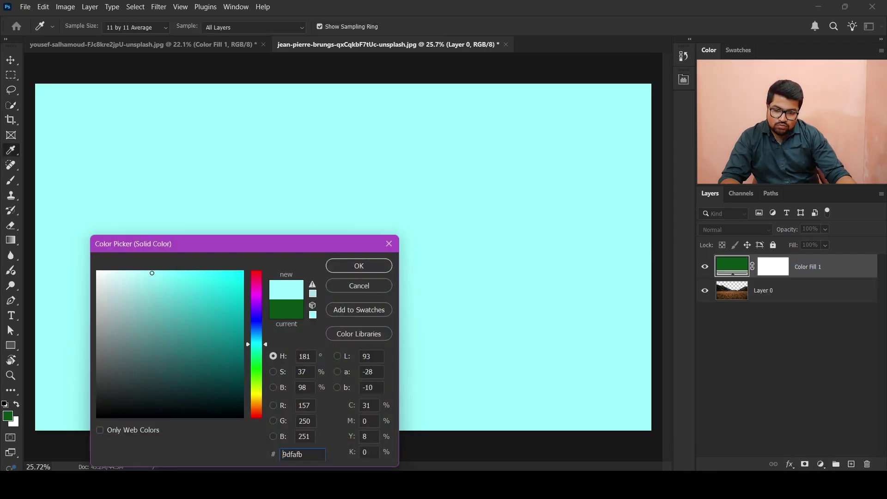
click(347, 266)
drag(739, 268, 737, 318)
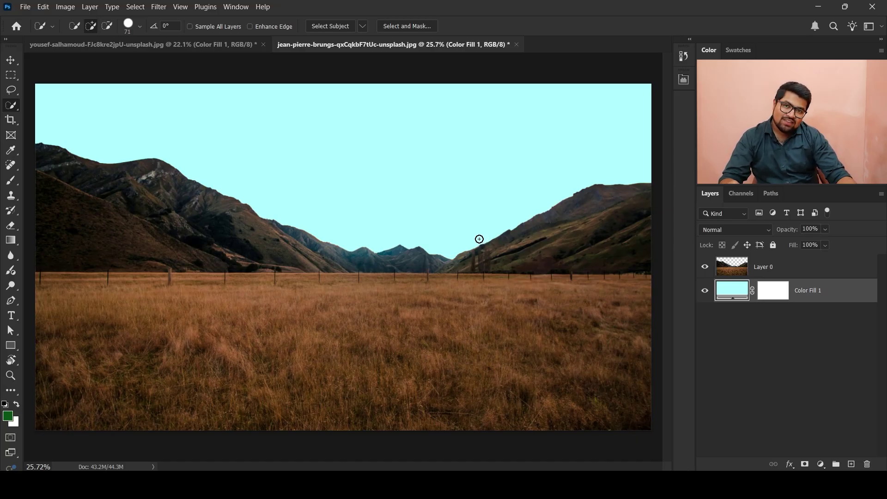
Reactivate the Magic Wand tool and switch from it to the Magnetic Lasso tool
right_click(13, 110)
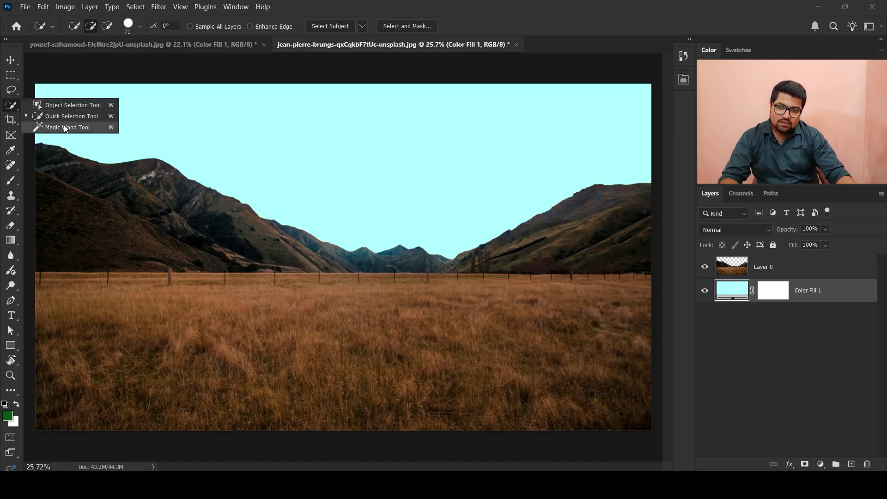
click(64, 127)
click(11, 89)
right_click(11, 89)
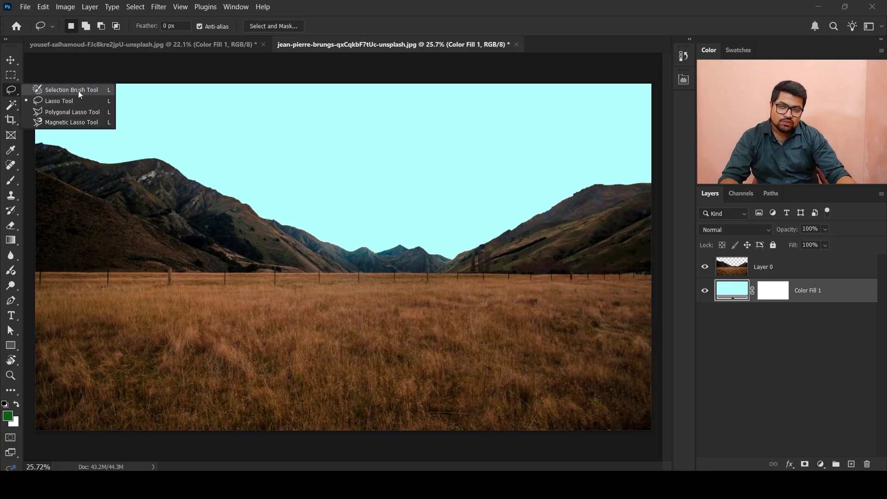
click(72, 122)
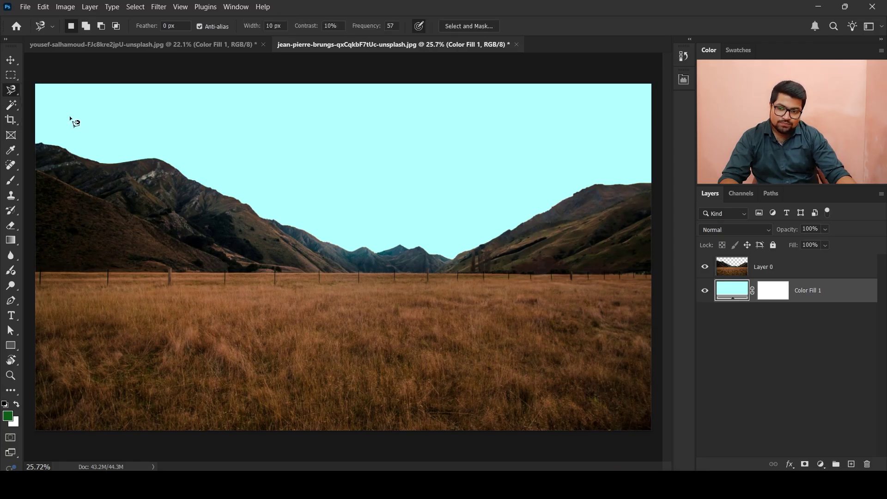
right_click(13, 94)
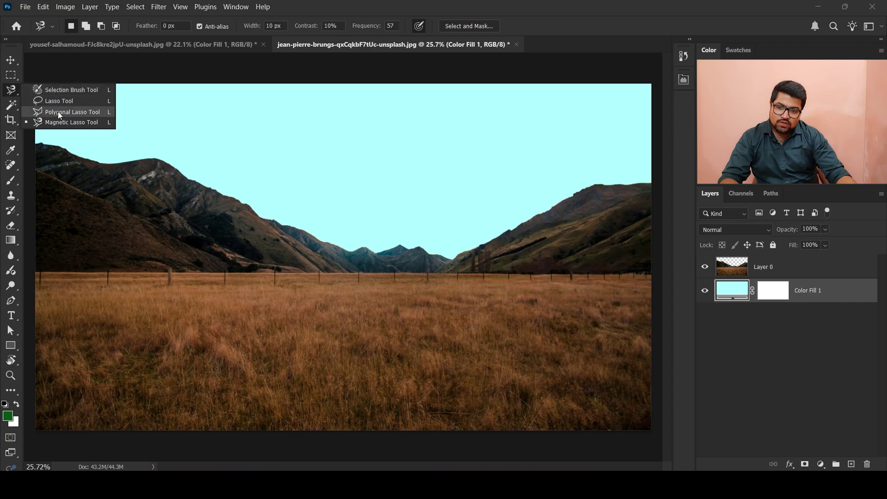
click(55, 123)
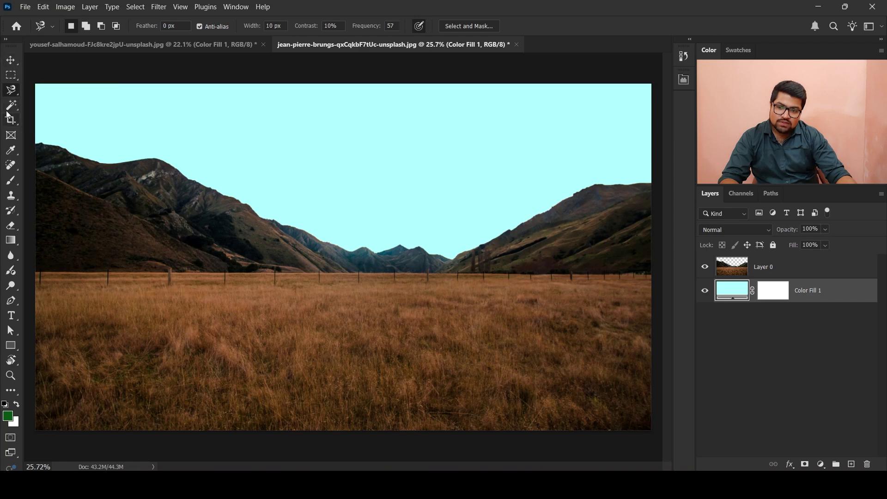